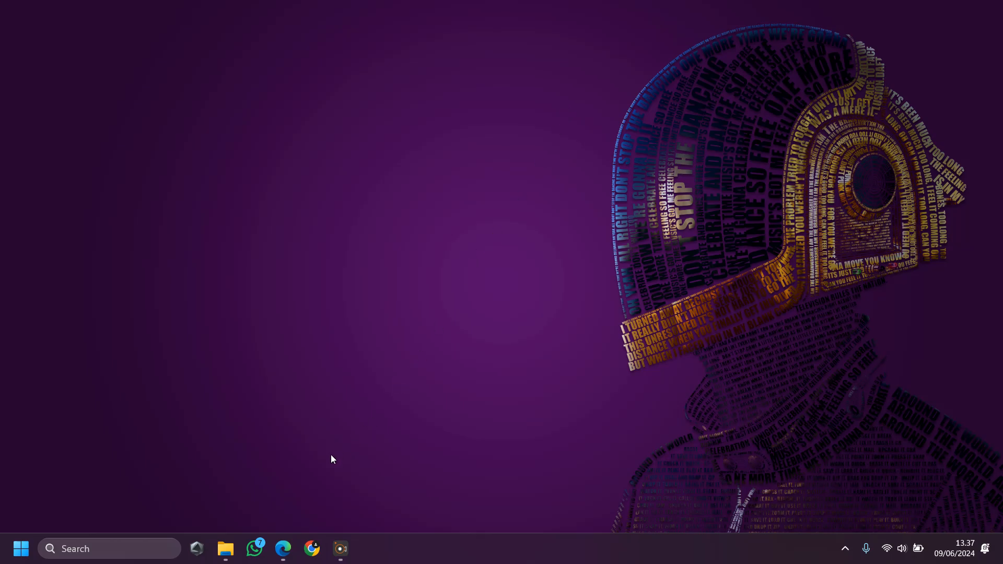
# Switch to Aplikasi Dapodik in the browser and close the open P5 theme and KELAS 1A learning windows.
pyautogui.click(287, 540)
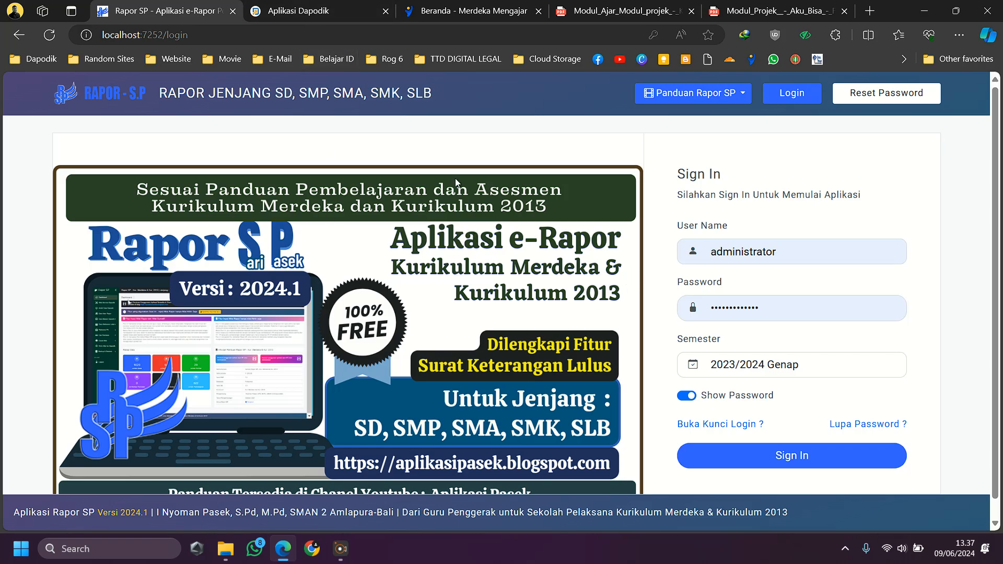
pyautogui.click(312, 9)
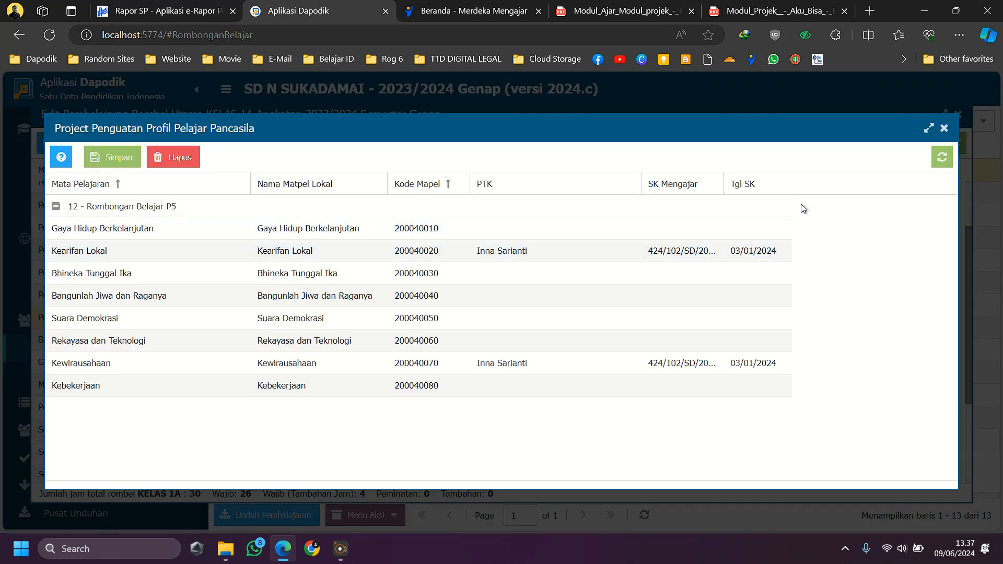
pyautogui.click(944, 128)
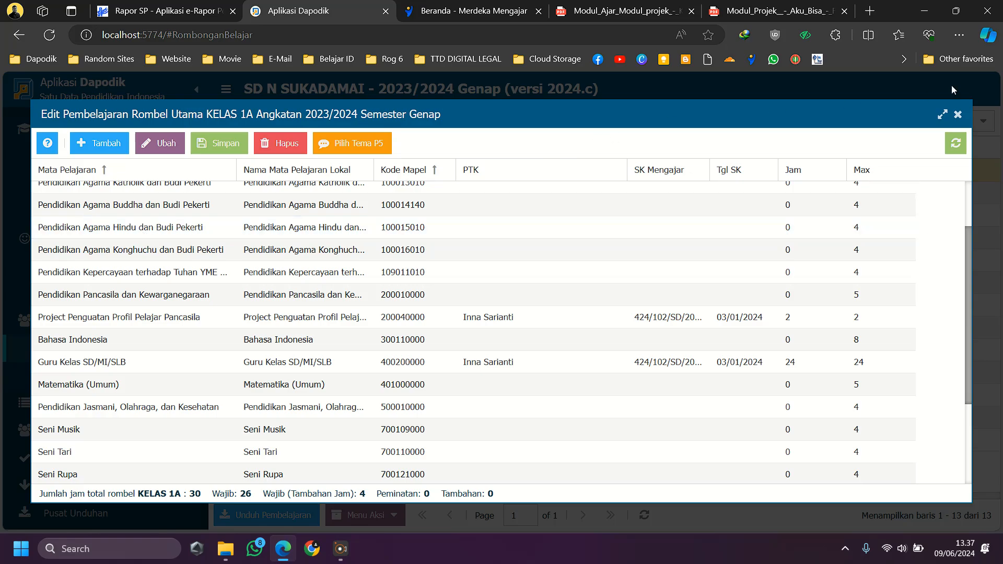
pyautogui.click(958, 114)
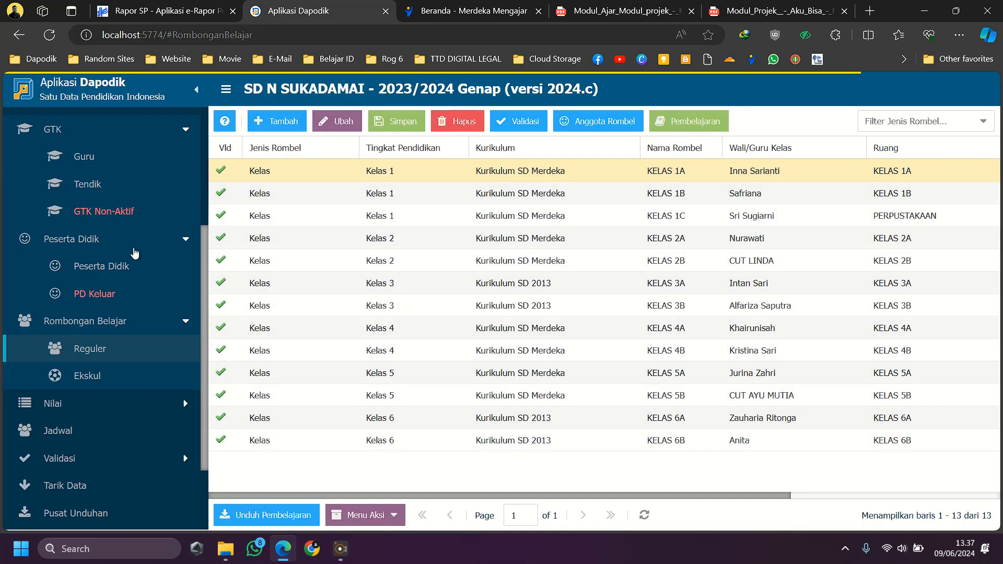
# Collapse the GTK, Peserta Didik and Rombongan Belajar groups and open the Beranda dashboard.
pyautogui.scroll(4, 135, 253)
pyautogui.click(154, 337)
pyautogui.click(150, 366)
pyautogui.click(131, 391)
pyautogui.click(73, 222)
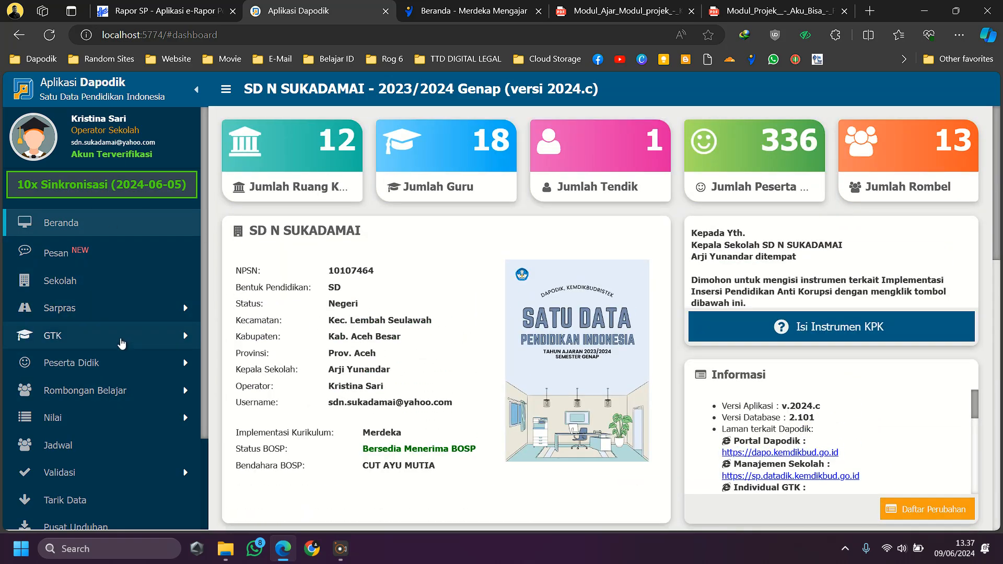
# Open the Reguler class groups under Rombongan Belajar and display the Pembelajaran list for KELAS 1A.
pyautogui.click(115, 391)
pyautogui.scroll(-1, 104, 339)
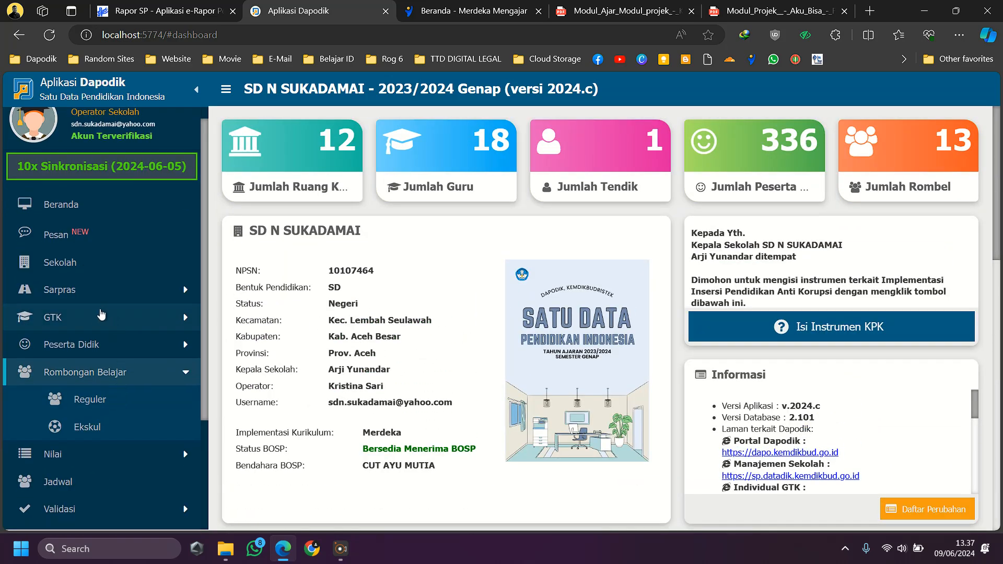
pyautogui.click(84, 399)
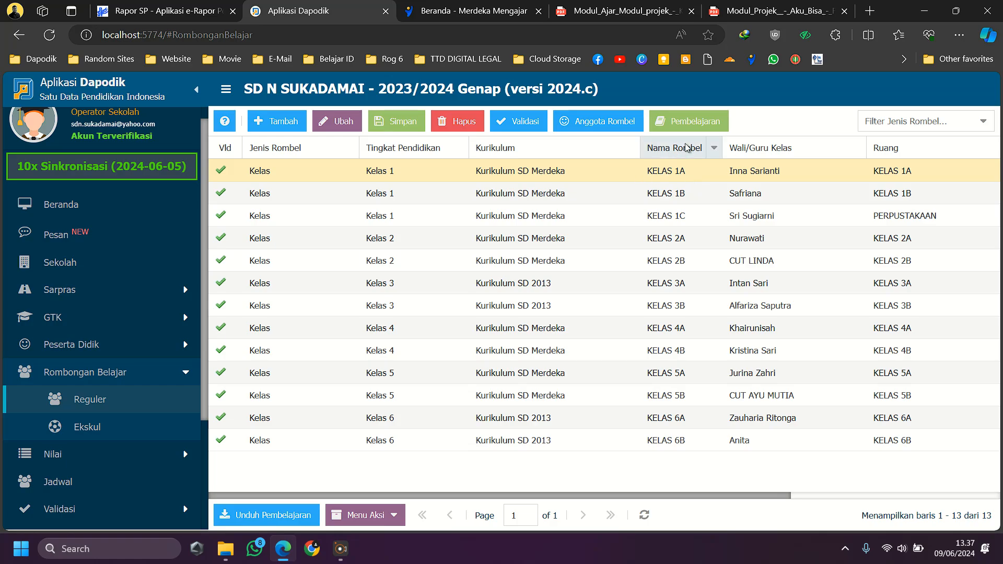
pyautogui.click(690, 119)
pyautogui.scroll(-3, 499, 235)
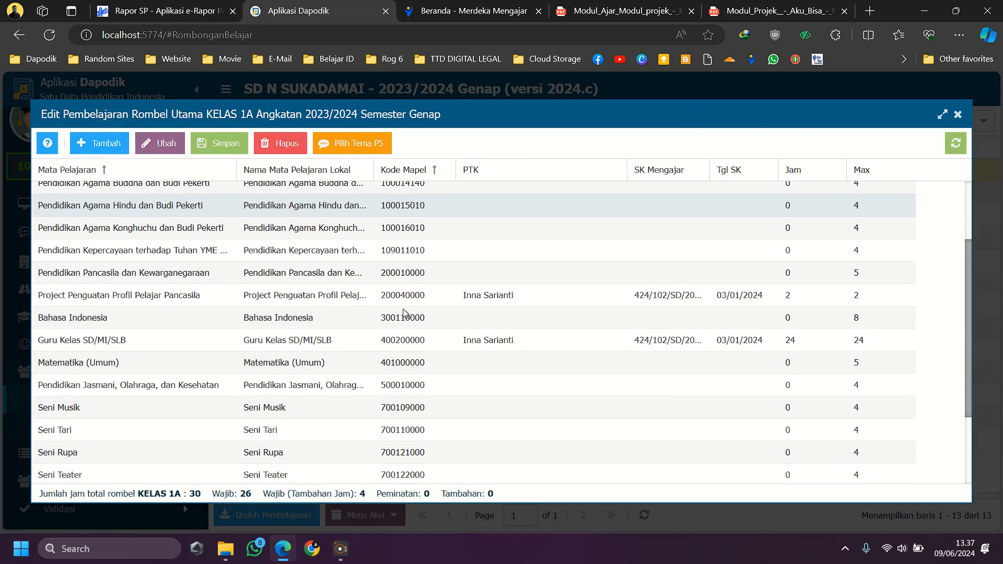
# Open the P5 themes of Project Penguatan Profil Pelajar Pancasila and examine the Kearifan Lokal and Kewirausahaan entries.
pyautogui.click(289, 246)
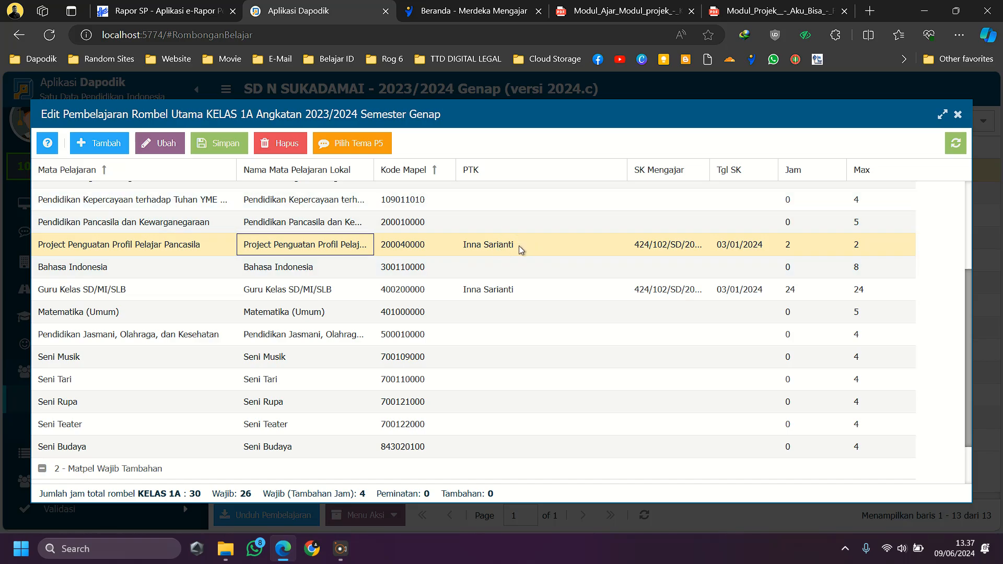
pyautogui.click(365, 150)
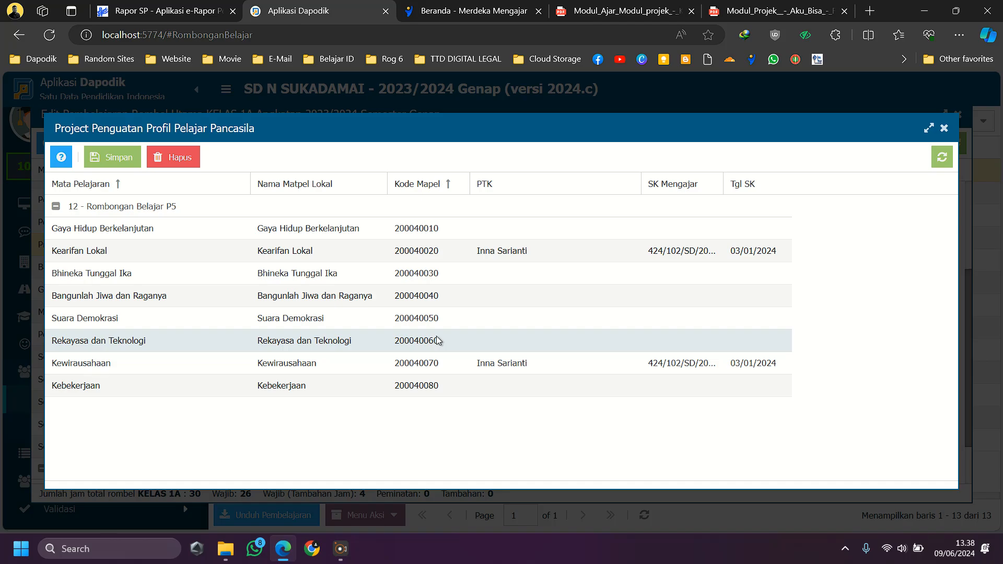
pyautogui.click(103, 254)
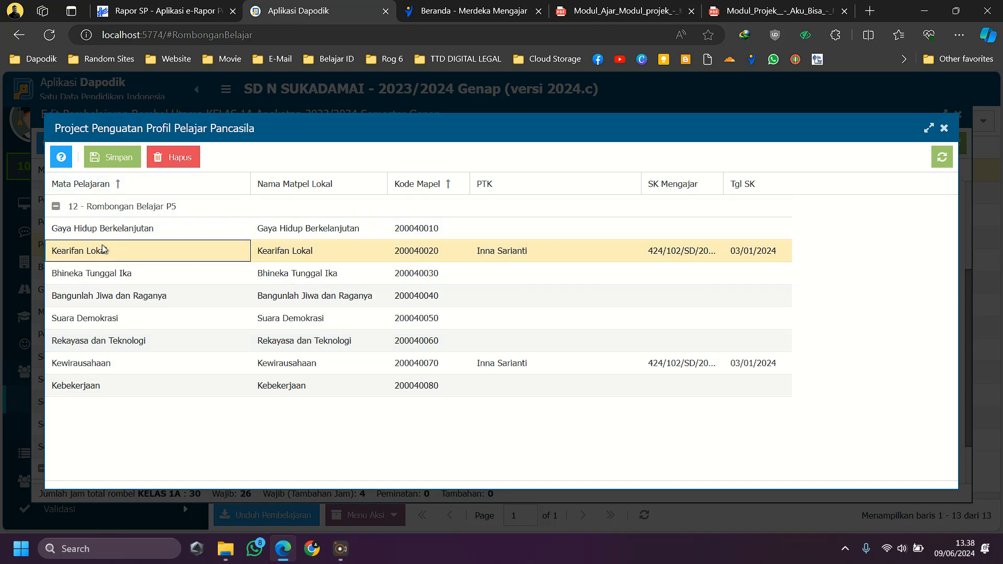
pyautogui.click(94, 367)
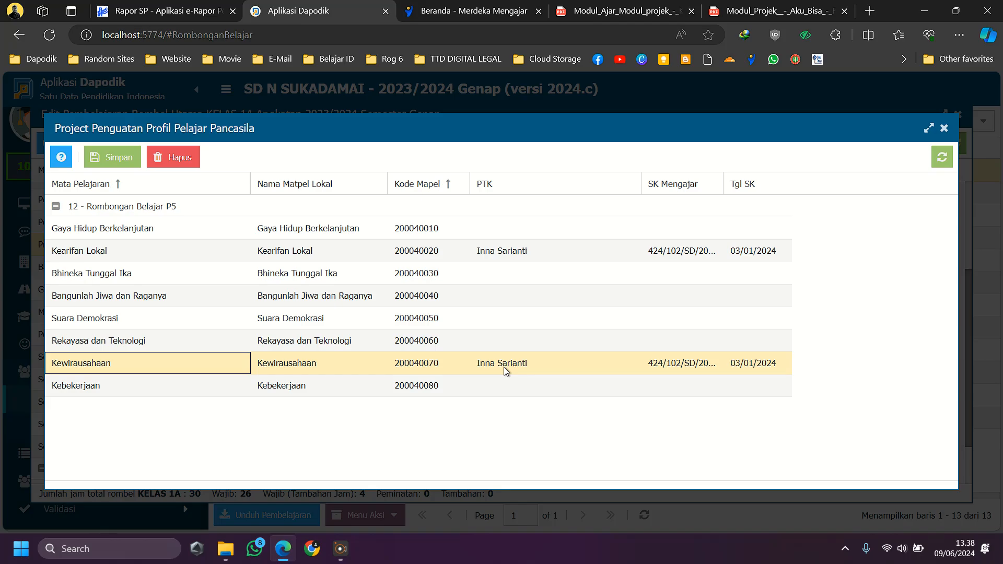
pyautogui.click(556, 368)
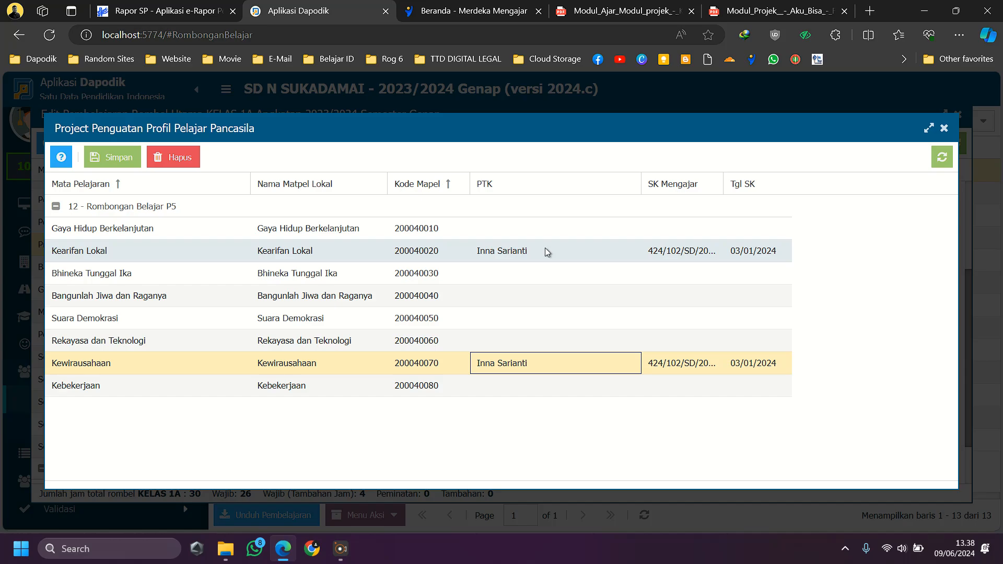
# Switch to Merdeka Mengajar, open Perangkat Ajar and choose Modul Projek as the material type.
pyautogui.hotkey('ctrl', 'Tab')
pyautogui.scroll(-1, 501, 226)
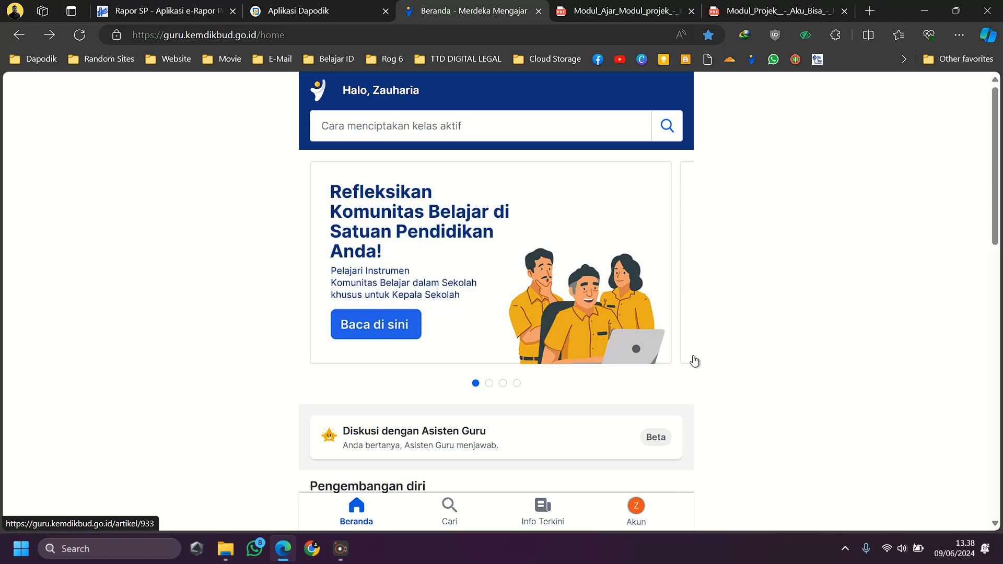
pyautogui.click(341, 549)
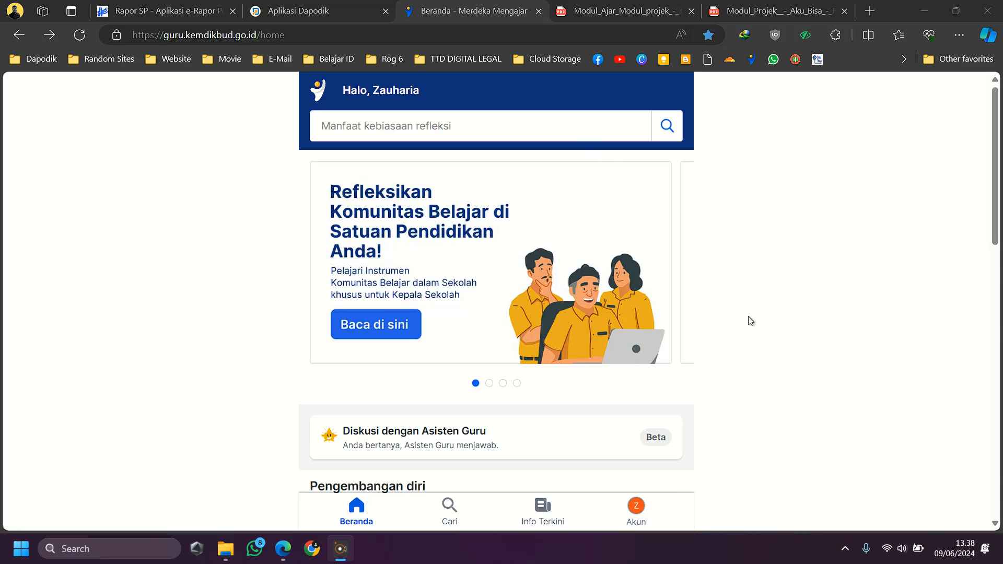
pyautogui.scroll(-2, 748, 317)
pyautogui.scroll(-2, 750, 321)
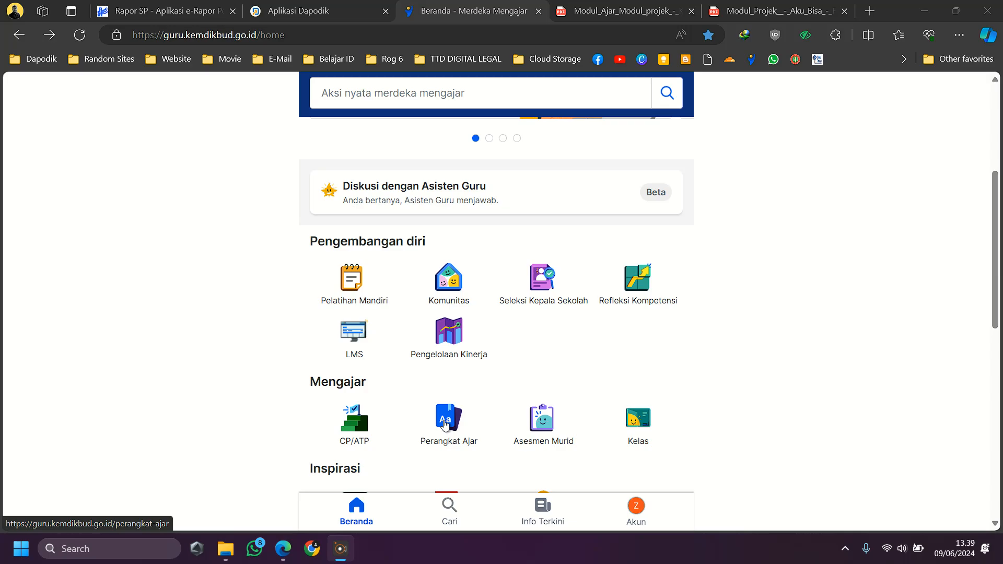
pyautogui.click(445, 424)
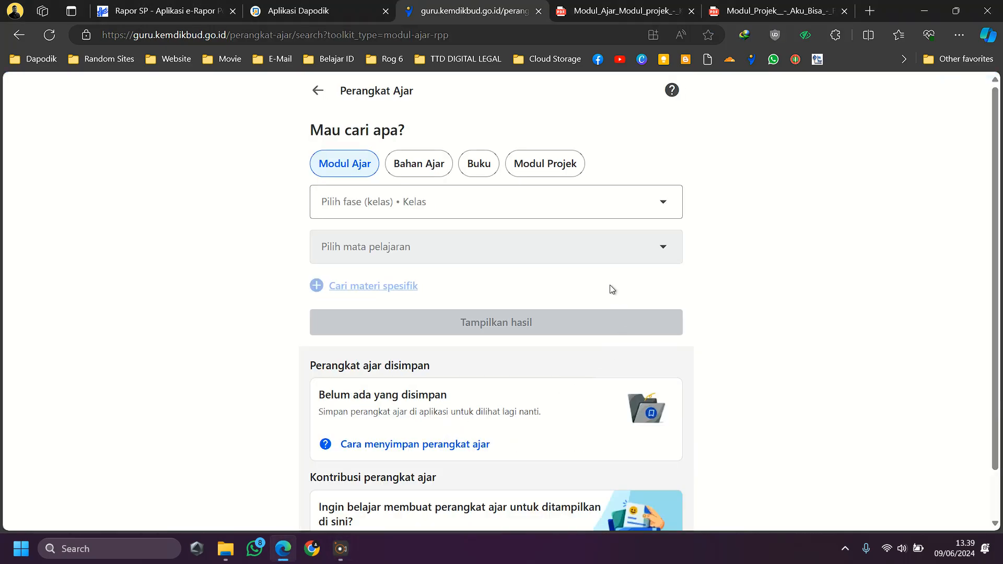
pyautogui.click(548, 167)
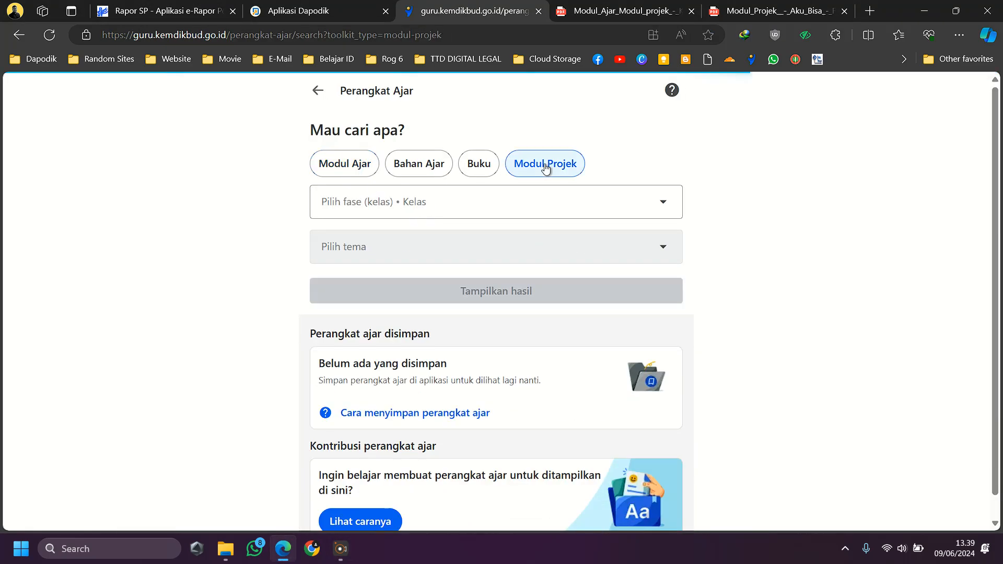
# Set the Modul Projek search phase to Umum, Fase A, Kelas 1-2.
pyautogui.click(458, 206)
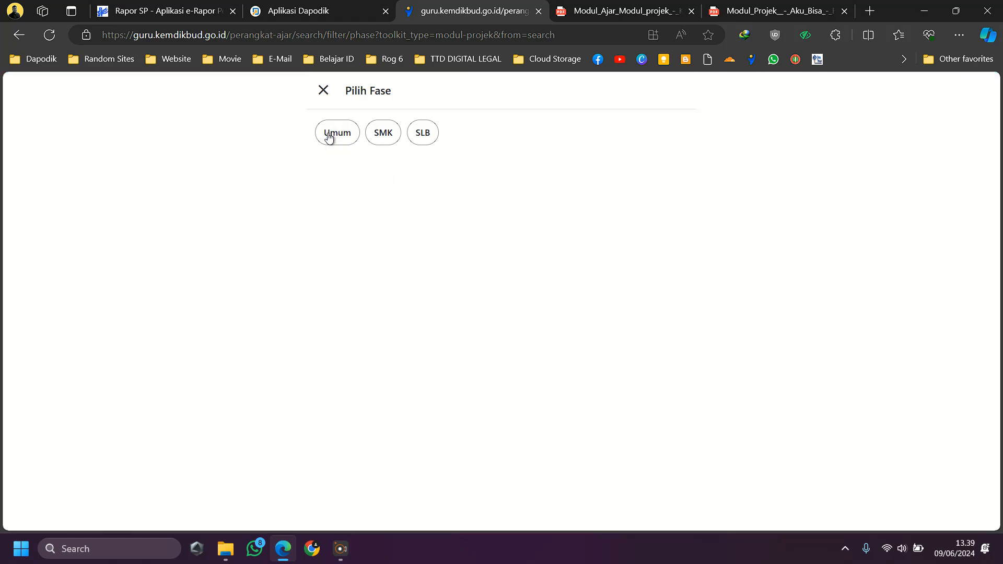
pyautogui.click(344, 141)
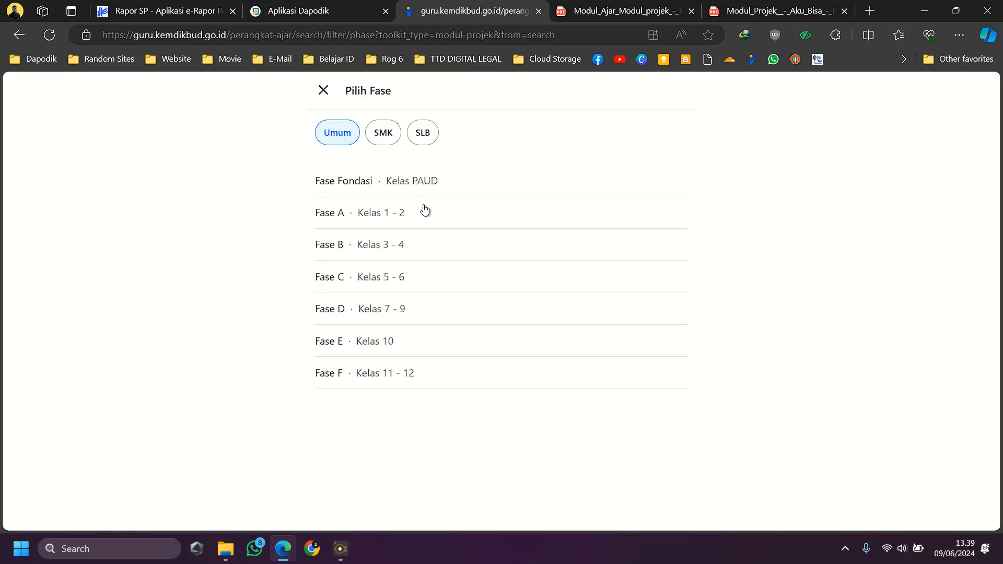
pyautogui.click(345, 222)
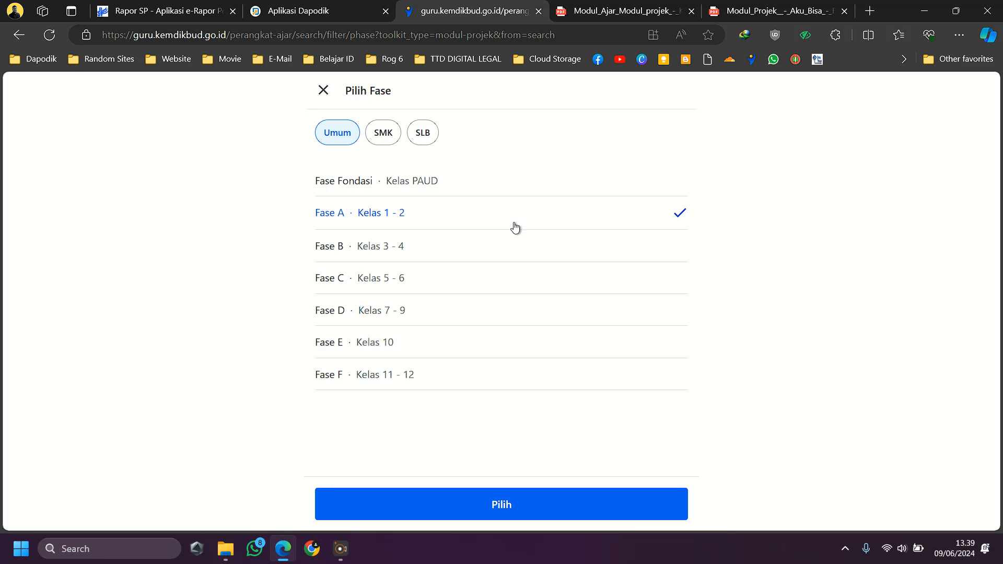
pyautogui.click(502, 505)
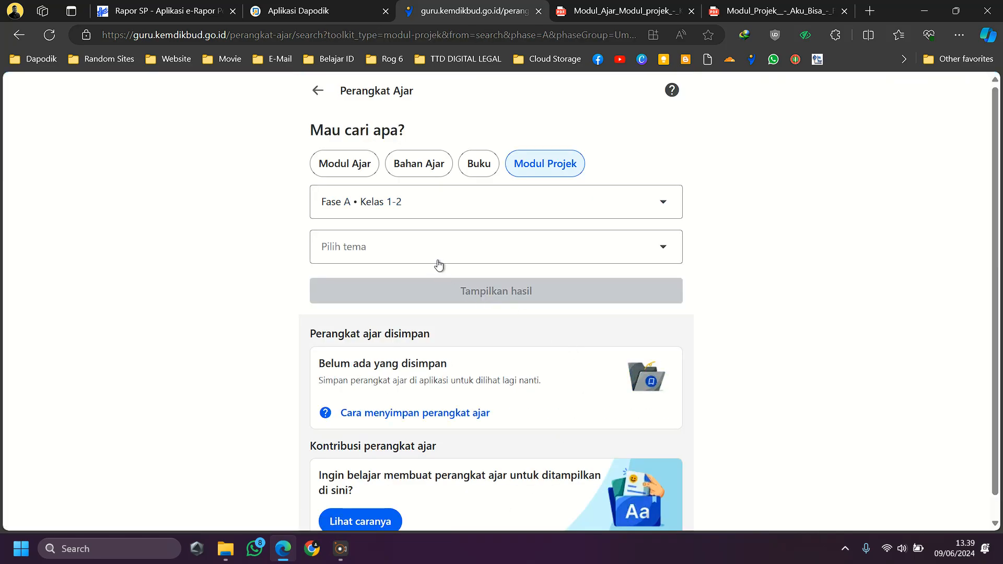
# Check the Kearifan Lokal and Kewirausahaan themes assigned to KELAS 1A in Dapodik.
pyautogui.click(317, 11)
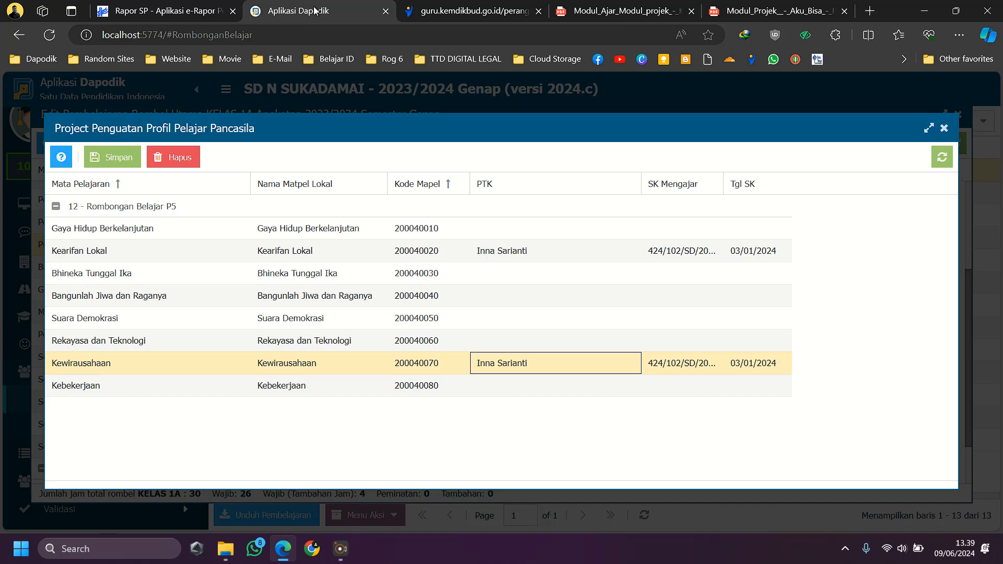
pyautogui.click(448, 250)
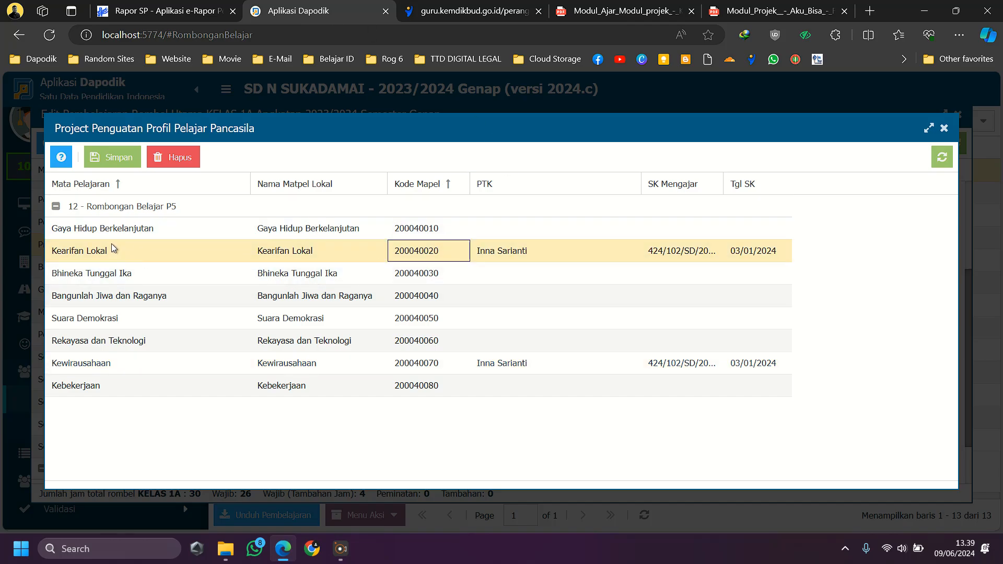
pyautogui.click(308, 367)
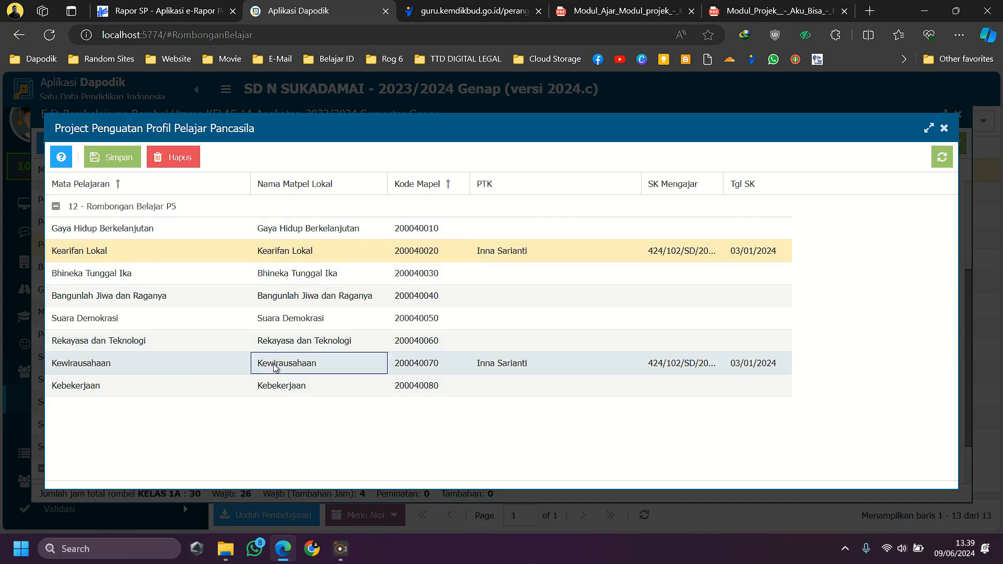
# Back in Merdeka Mengajar, select the Kearifan Lokal theme and show the matching Modul Projek results.
pyautogui.click(468, 12)
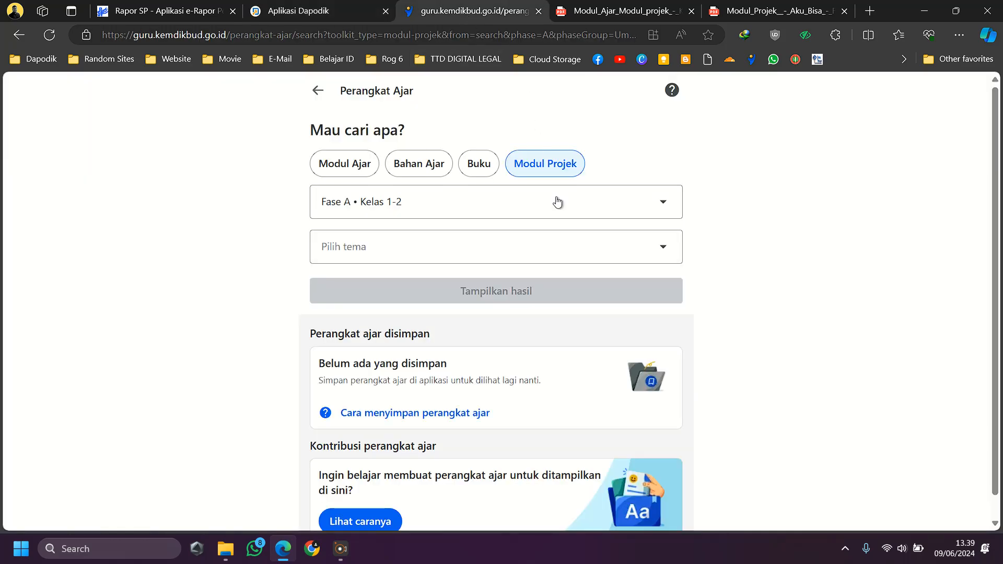
pyautogui.click(364, 249)
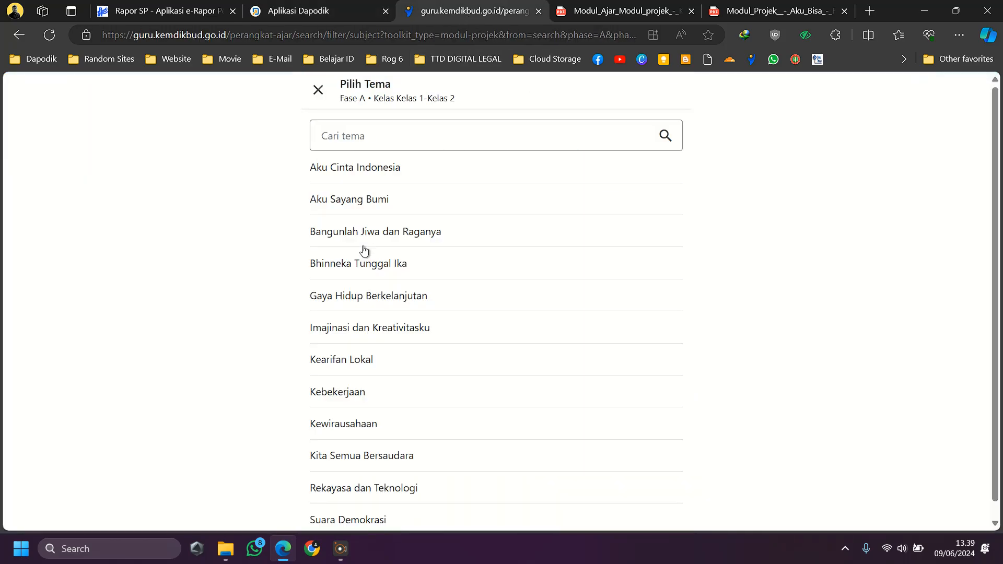
pyautogui.click(366, 361)
pyautogui.click(504, 517)
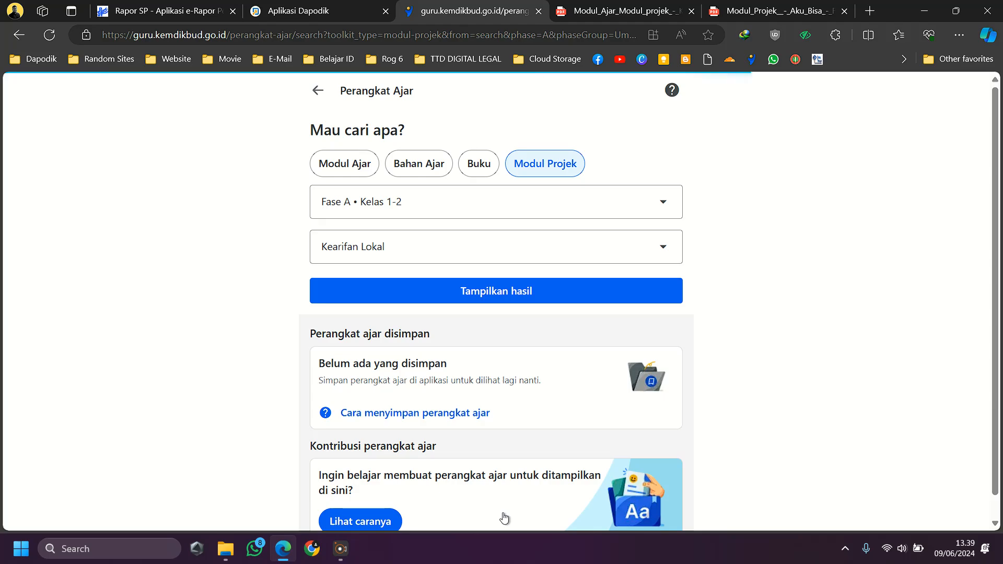
pyautogui.click(545, 292)
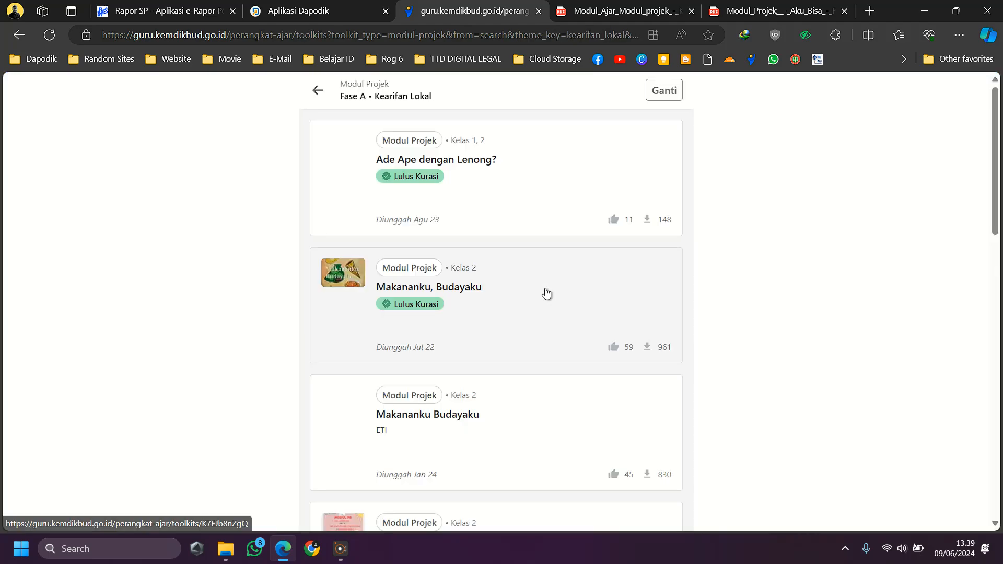
pyautogui.scroll(-1, 533, 214)
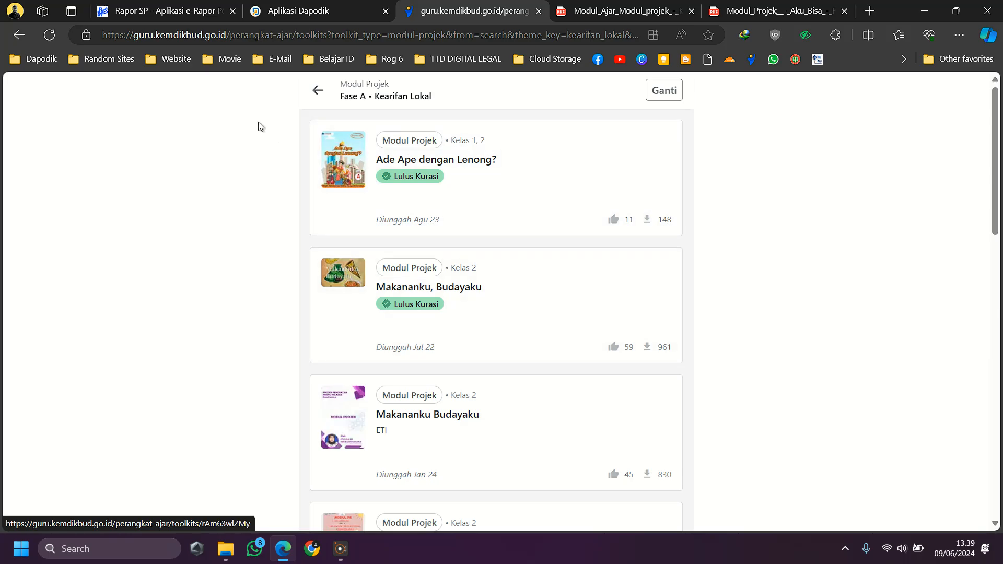
# Review the covers of the opened Kearifan Lokal and Kewirausahaan module PDFs, then return to the Modul Projek results.
pyautogui.click(62, 93)
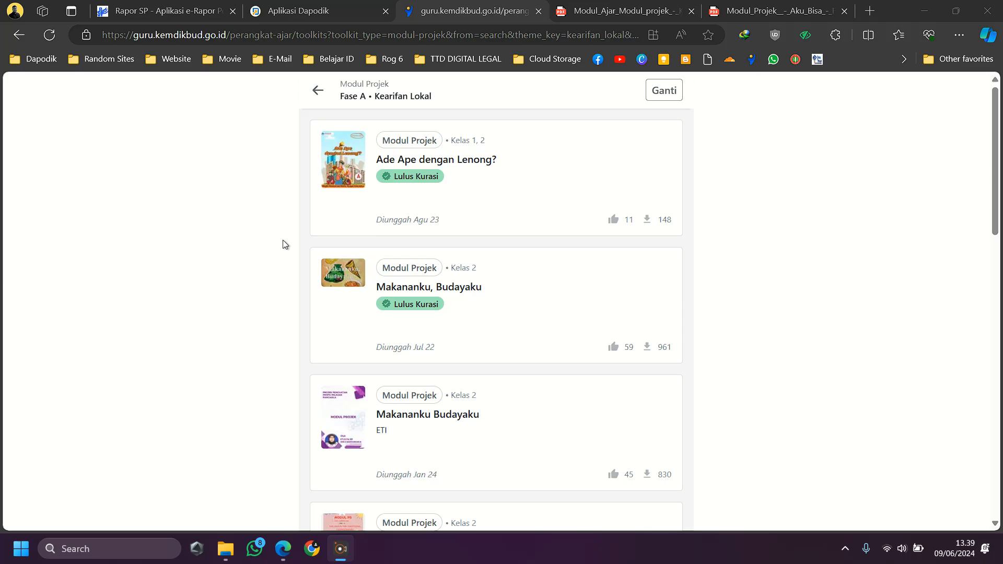
pyautogui.click(619, 5)
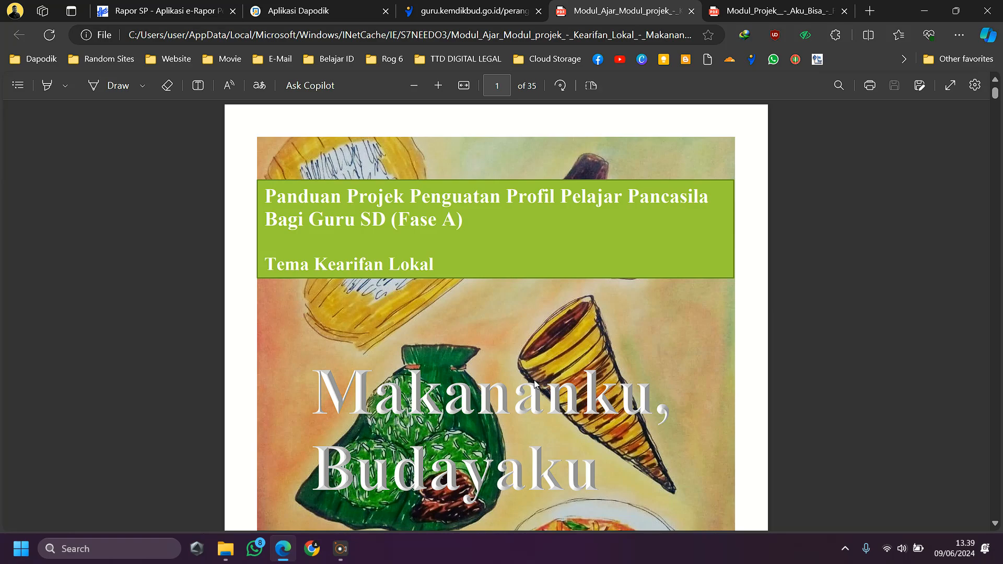
pyautogui.scroll(-2, 467, 420)
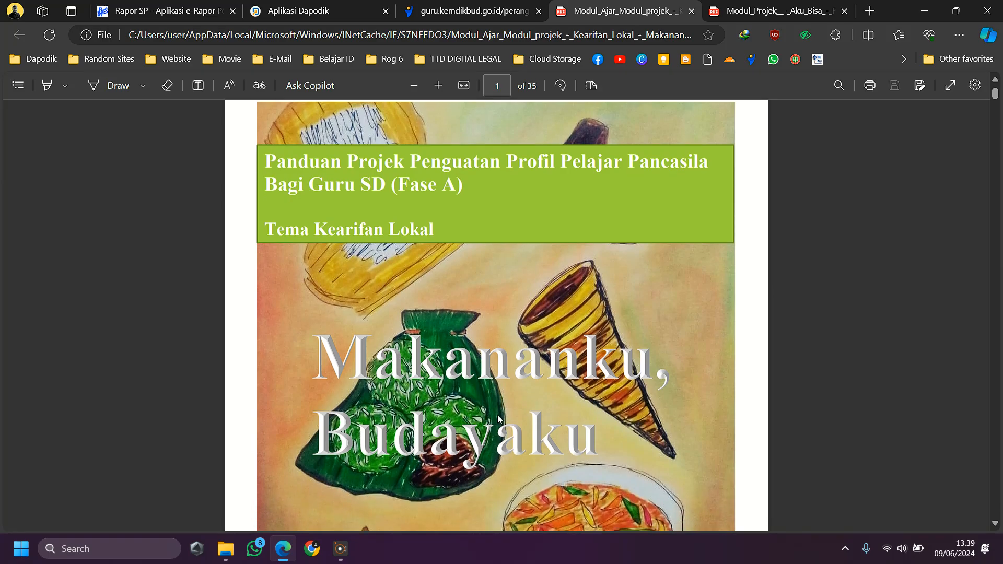
pyautogui.click(750, 7)
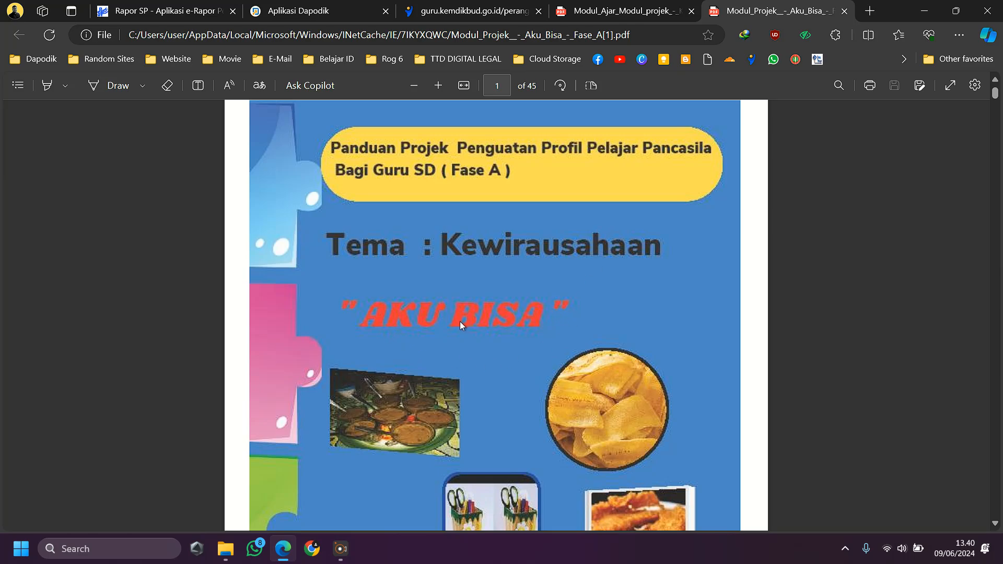
pyautogui.click(470, 11)
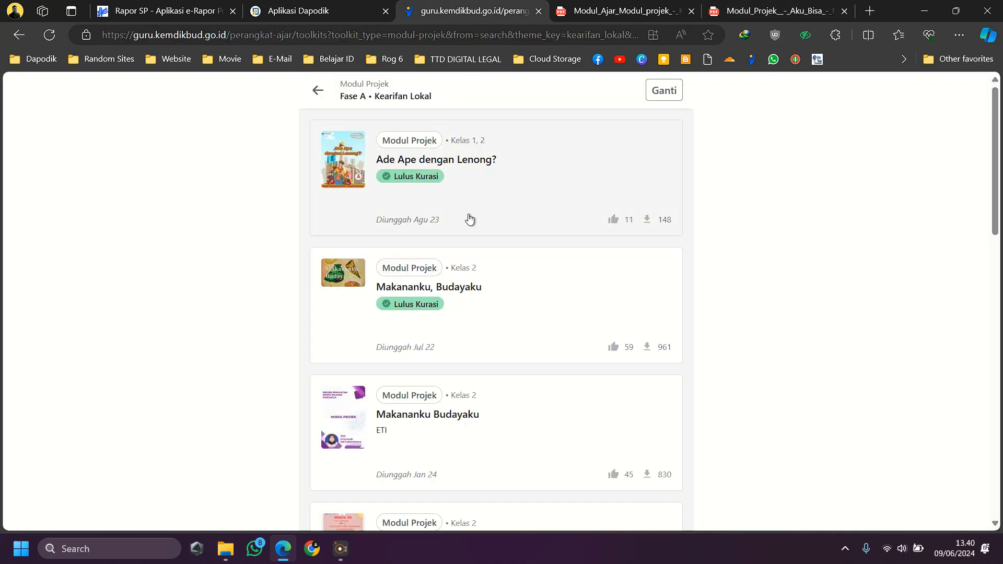
# Look through the Fase A Kearifan Lokal project modules in the Modul Projek results.
pyautogui.scroll(-10, 503, 339)
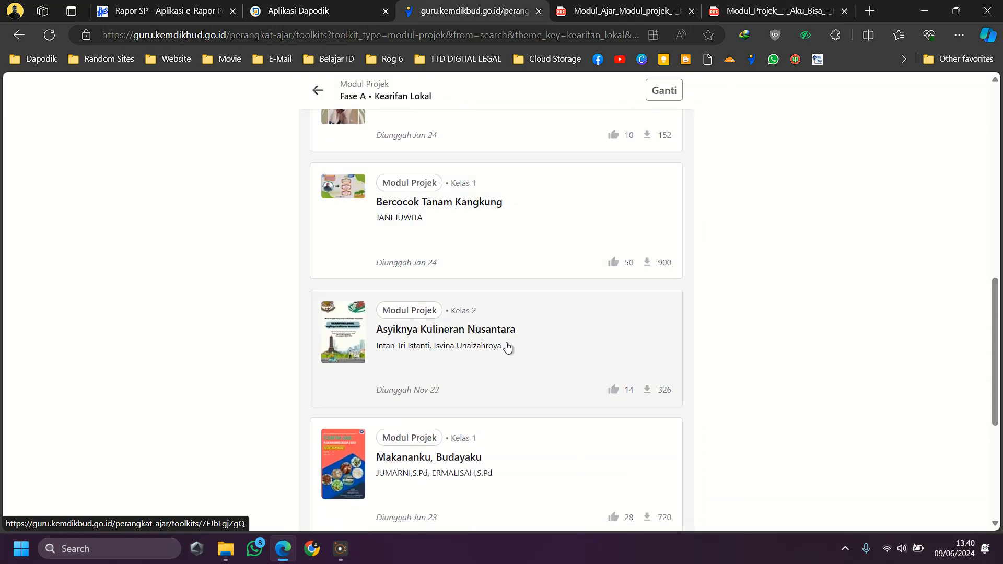
pyautogui.scroll(-8, 548, 350)
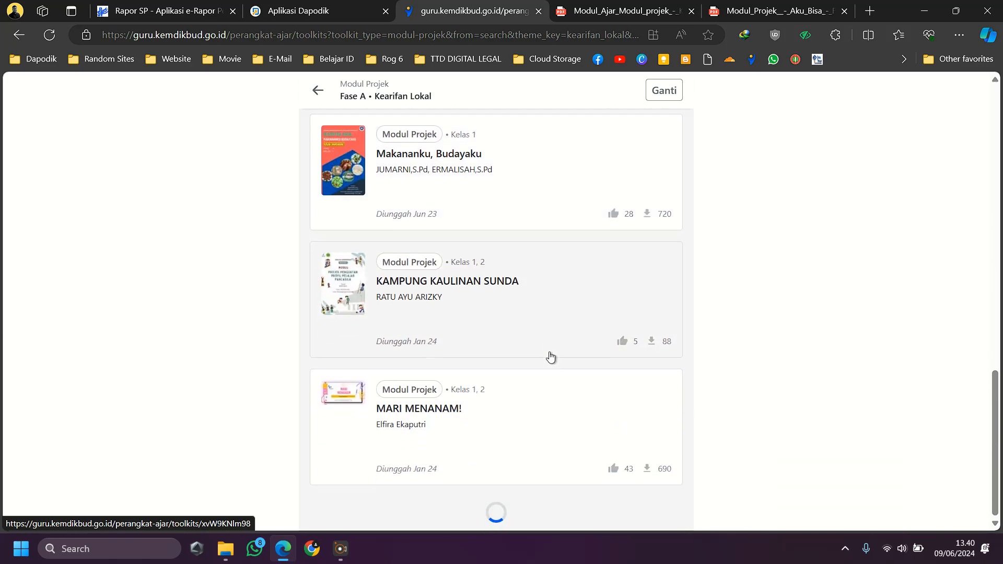
pyautogui.scroll(18, 550, 357)
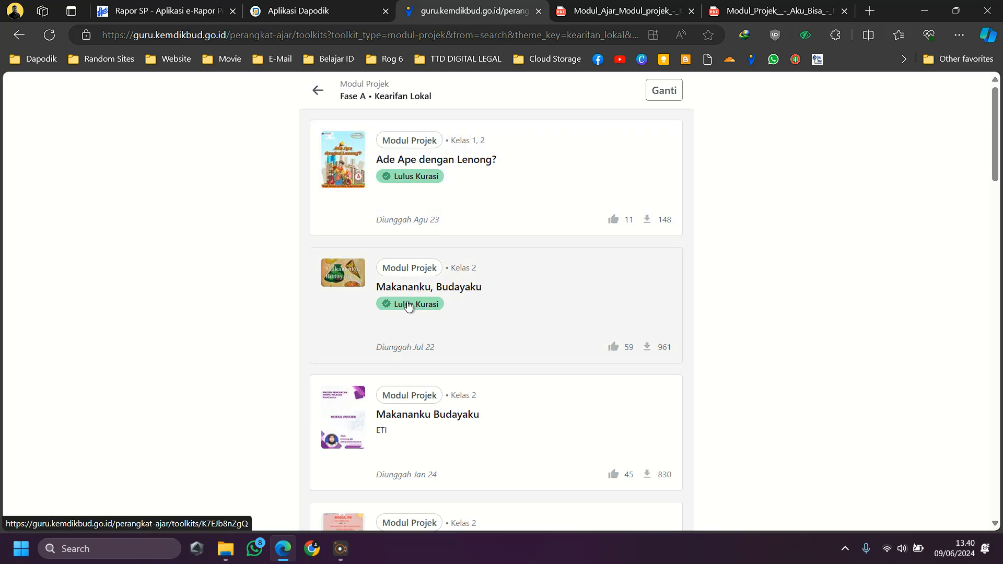
pyautogui.scroll(-20, 499, 300)
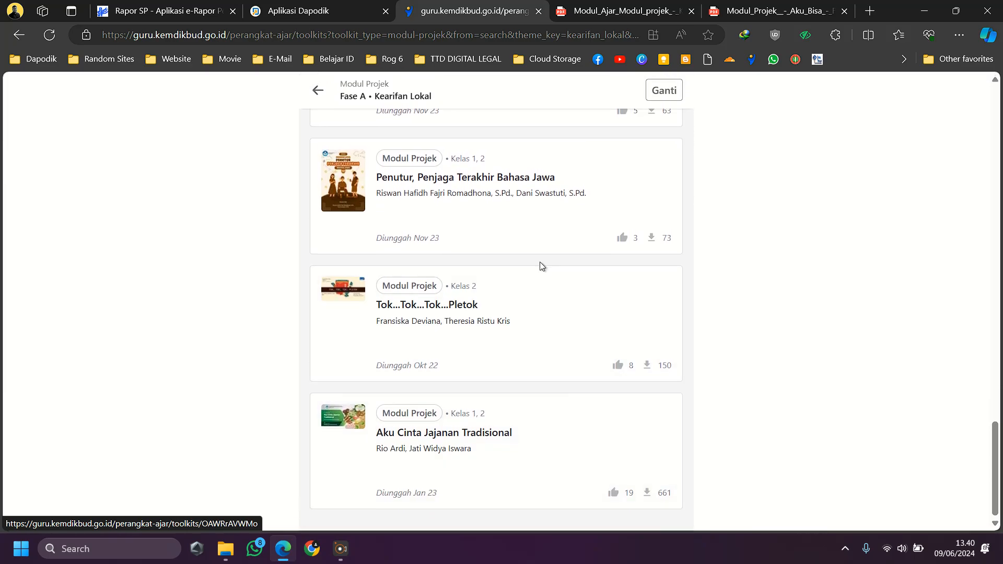
pyautogui.scroll(15, 540, 261)
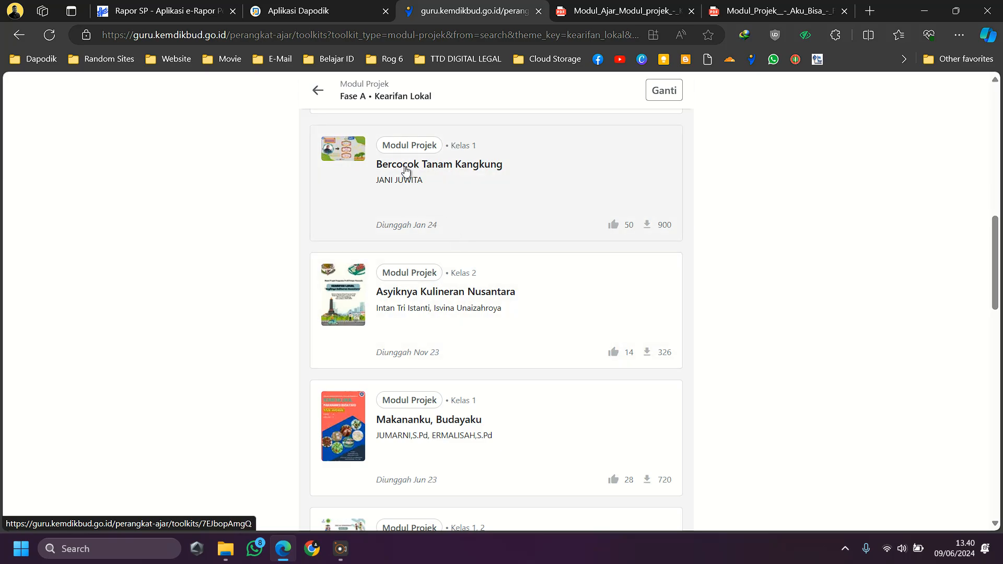
# Switch to Rapor SP, sign in with the filled-in administrator account for 2023/2024 Genap, and choose the school SD N SUKADAMAI.
pyautogui.click(182, 6)
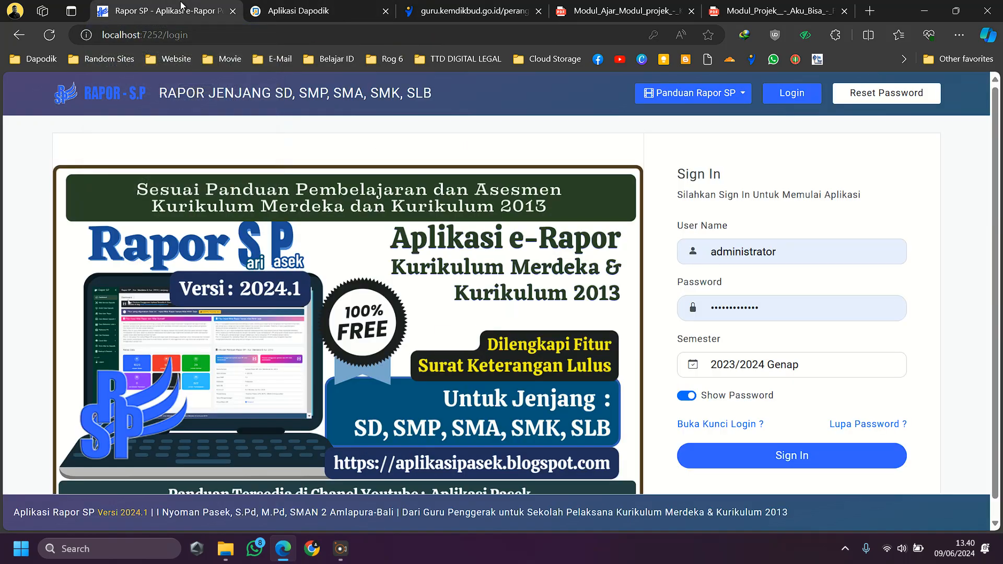
pyautogui.click(792, 458)
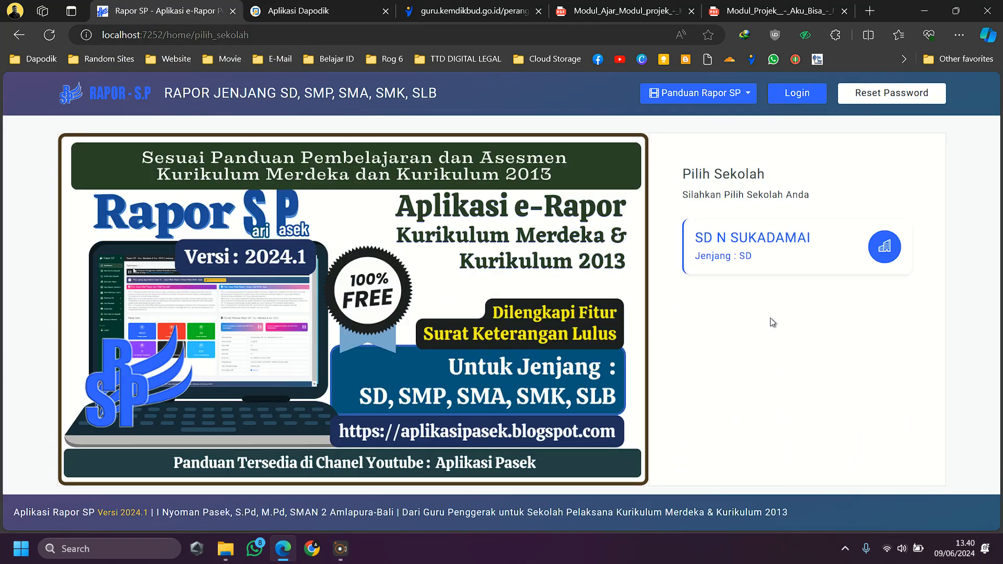
pyautogui.click(752, 256)
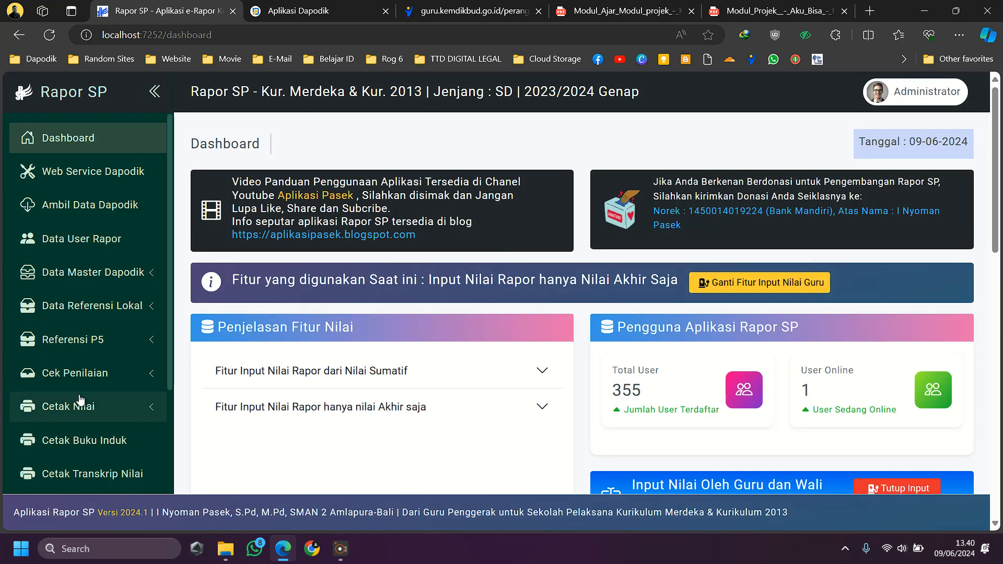
# Reveal the Referensi P5 entries and check which grade-input feature is currently in use on the dashboard.
pyautogui.click(77, 343)
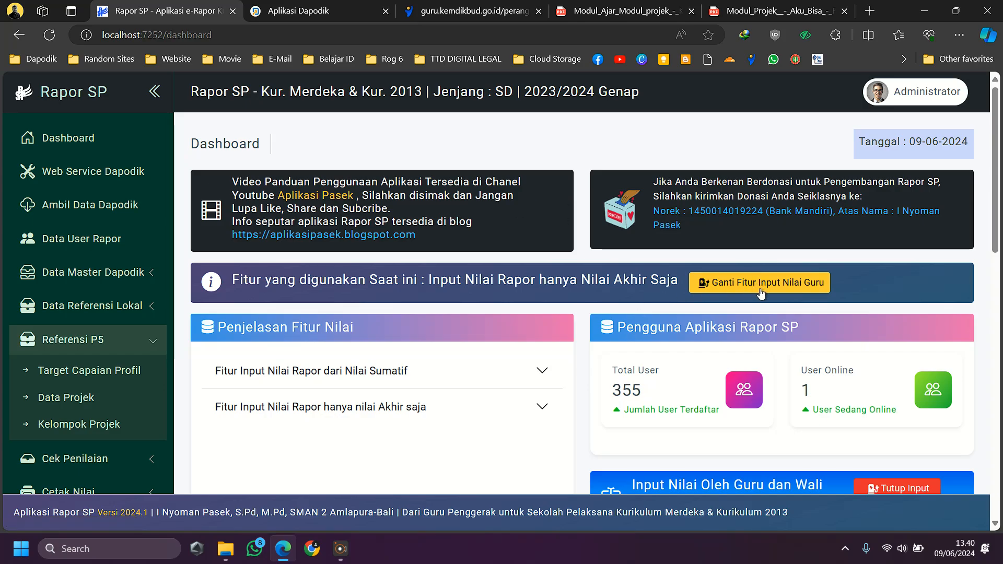
pyautogui.moveTo(430, 280); pyautogui.dragTo(677, 279)
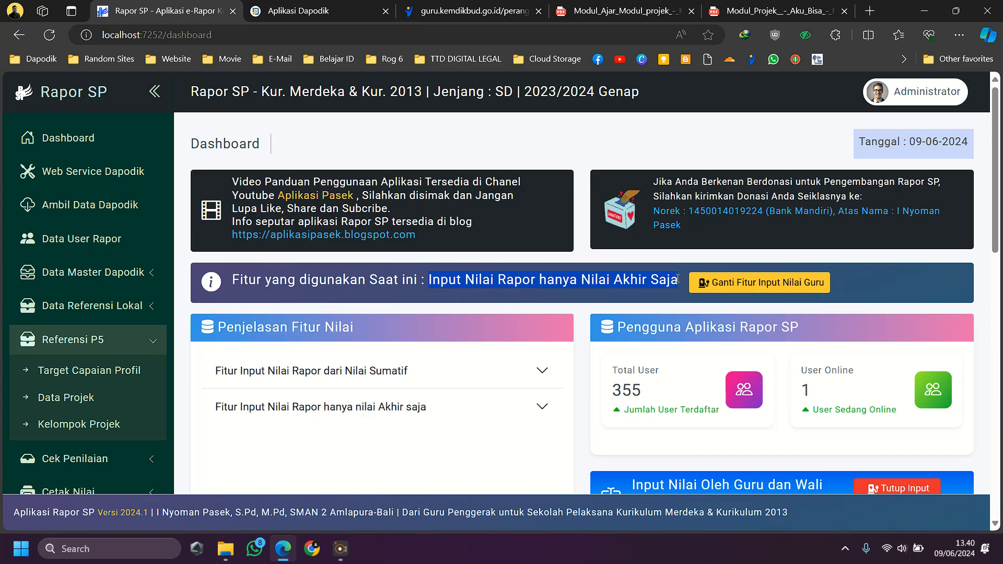
pyautogui.click(619, 282)
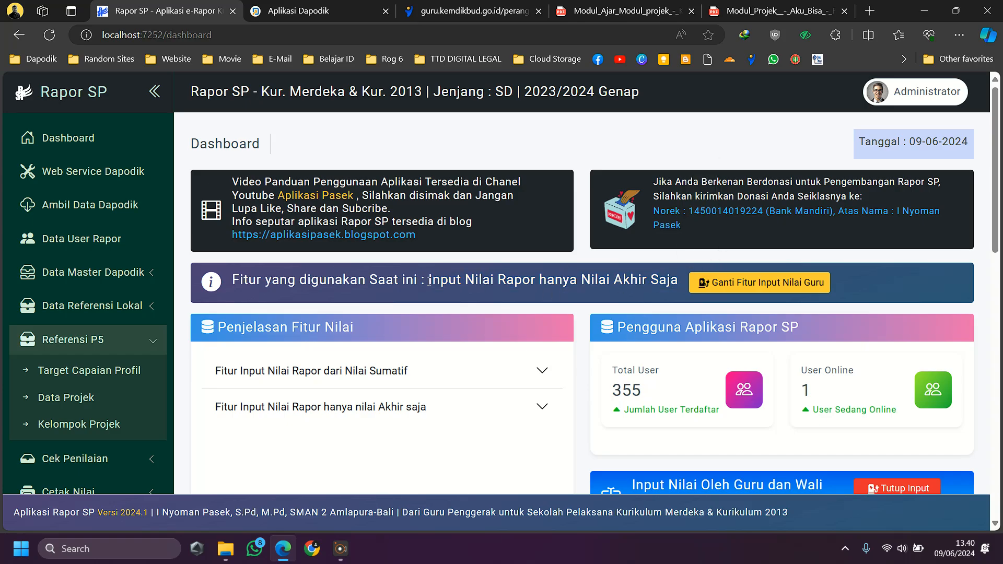
pyautogui.moveTo(431, 280); pyautogui.dragTo(677, 281)
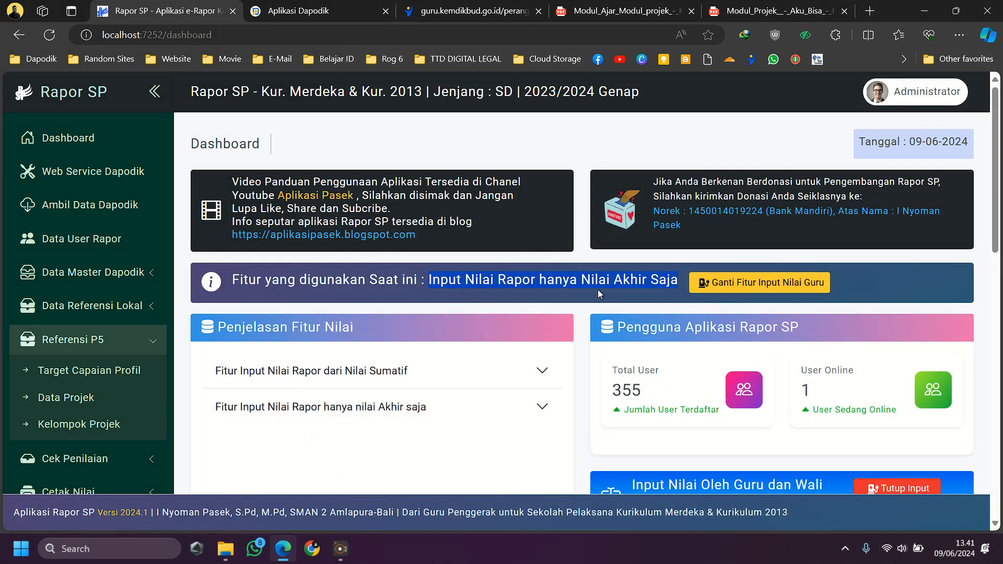
pyautogui.click(530, 285)
# Read the explanation of Fitur Input Nilai Rapor dari Nilai Sumatif and collapse it.
pyautogui.scroll(-2, 413, 364)
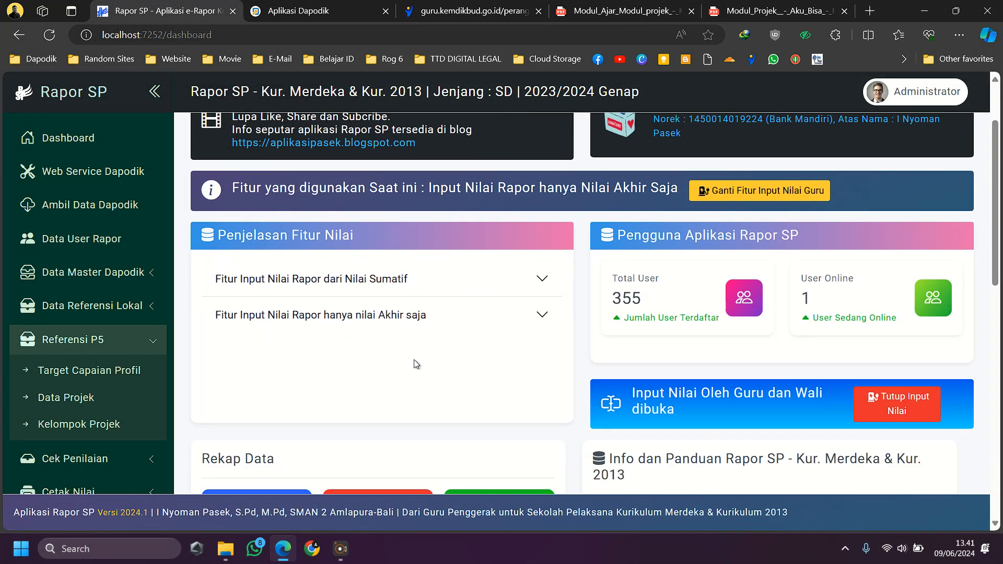
pyautogui.click(359, 285)
pyautogui.scroll(-2, 335, 284)
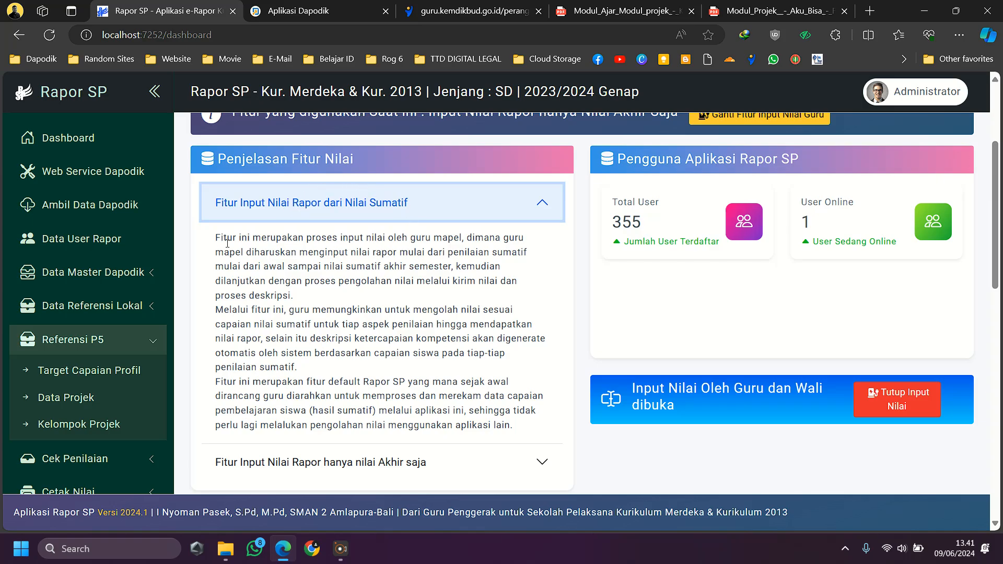
pyautogui.moveTo(217, 238); pyautogui.dragTo(520, 426)
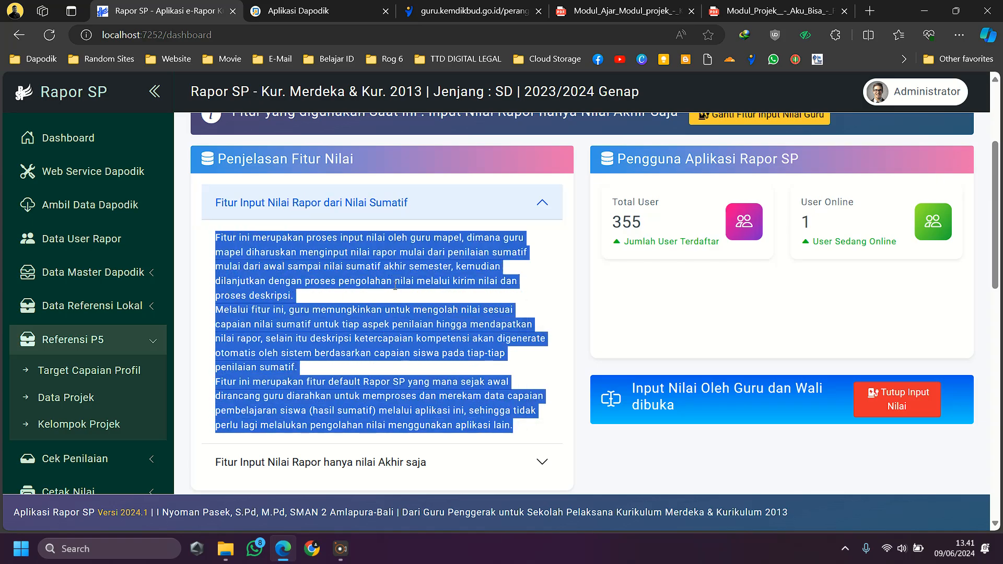
pyautogui.click(368, 291)
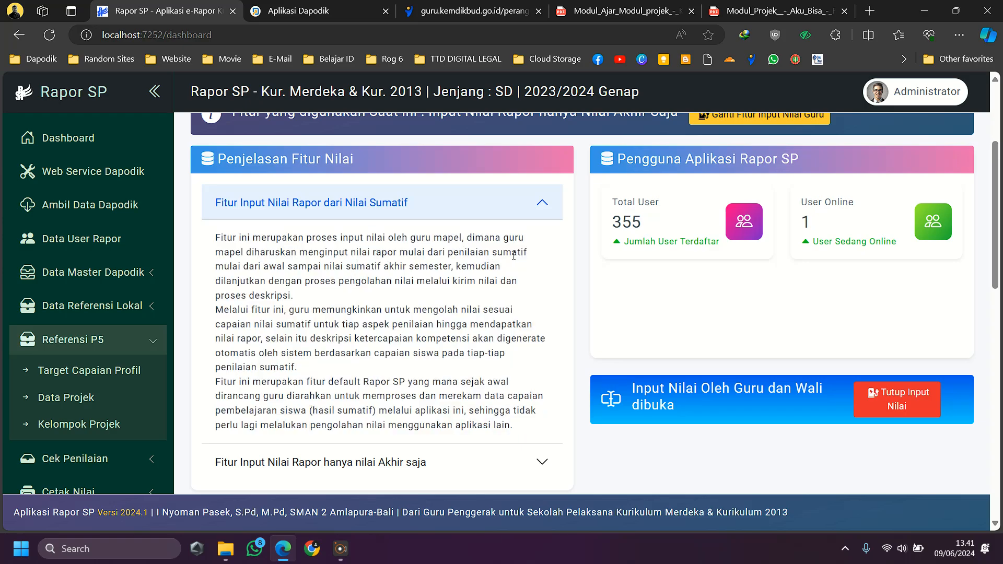
pyautogui.click(529, 214)
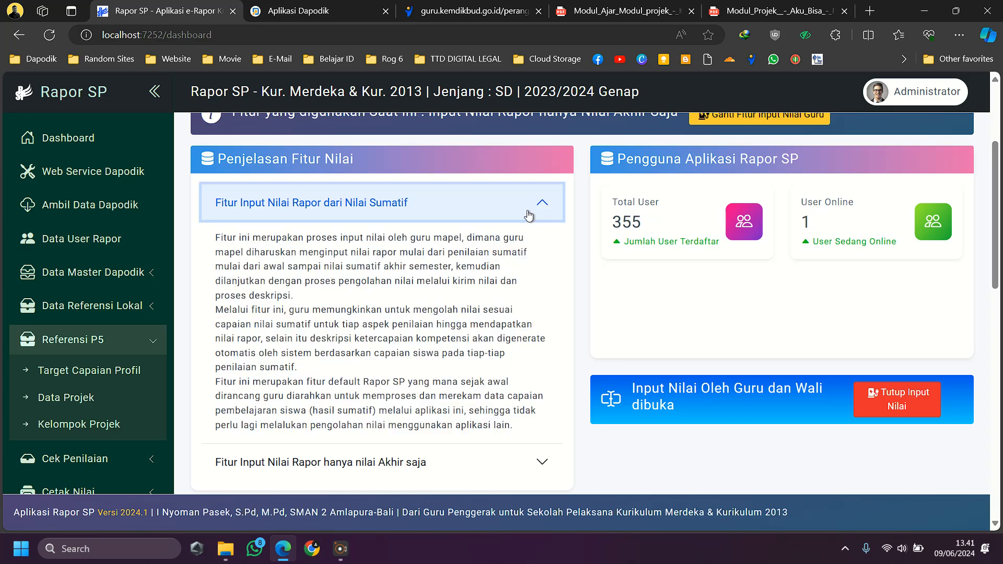
# Read the explanation of Fitur Input Nilai Rapor hanya nilai Akhir saja, collapse Referensi P5 and reload the Dashboard.
pyautogui.click(543, 240)
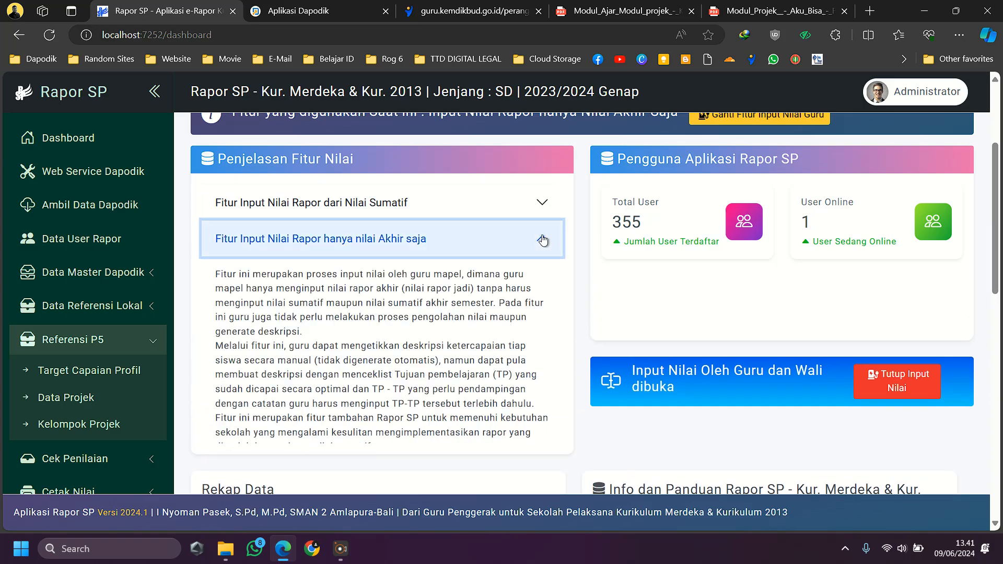
pyautogui.scroll(-1, 489, 269)
pyautogui.moveTo(218, 249); pyautogui.dragTo(392, 424)
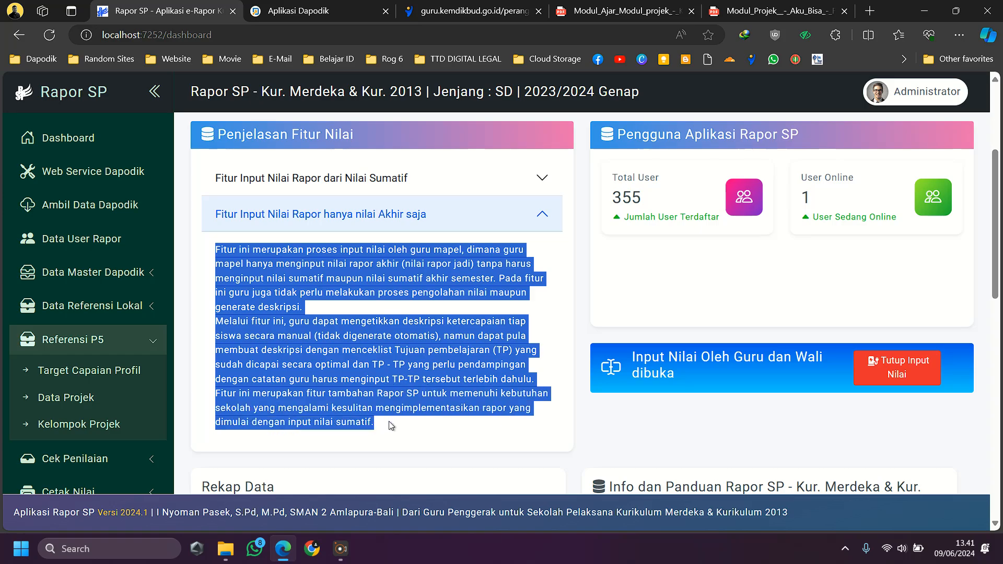
pyautogui.click(333, 316)
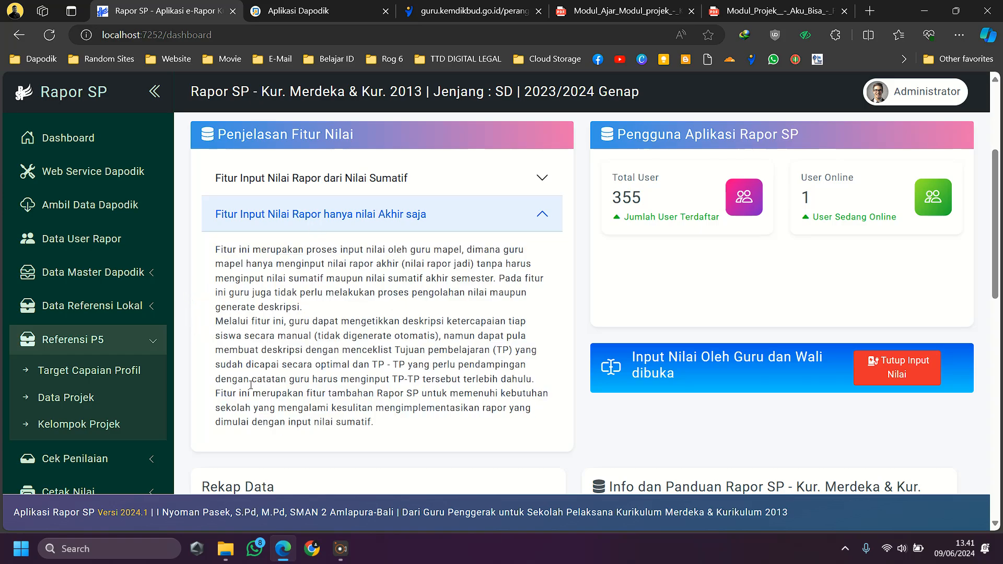
pyautogui.click(145, 334)
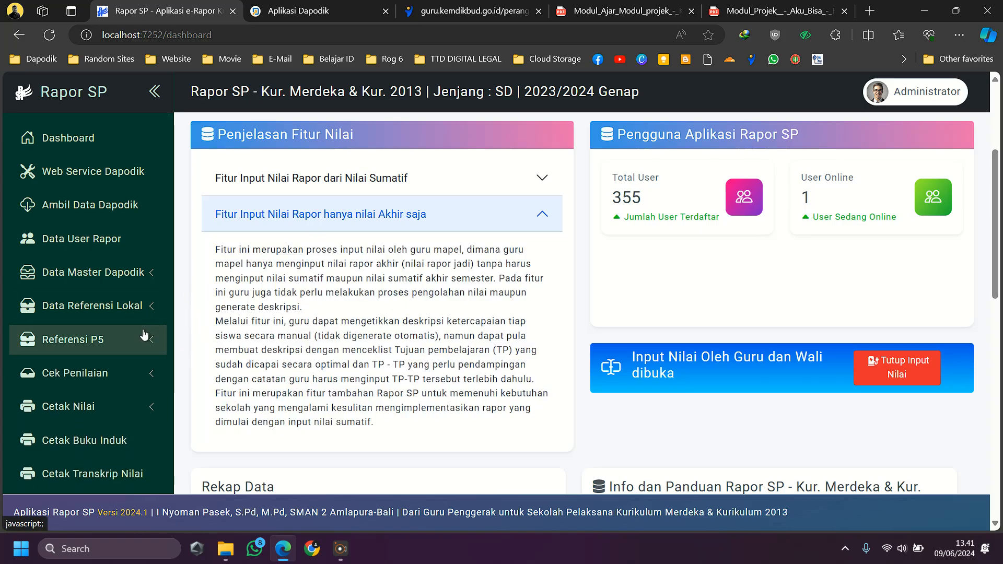
pyautogui.click(86, 146)
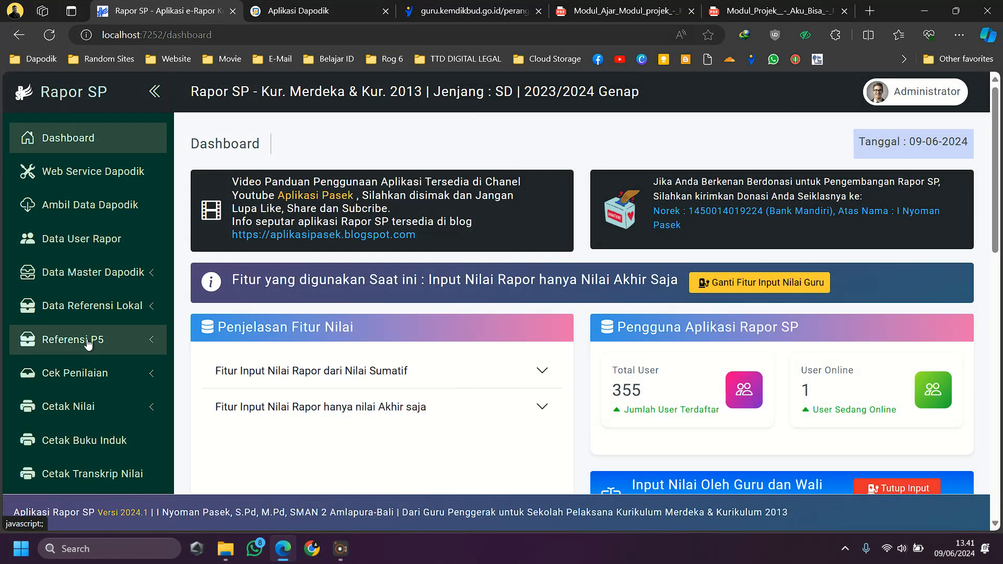
# Display the Target Capaian Profil data for the dimension Beriman, Bertakwa Kepada Tuhan Yang Maha Esa, dan Berakhlak Mulia in Fase A.
pyautogui.click(68, 341)
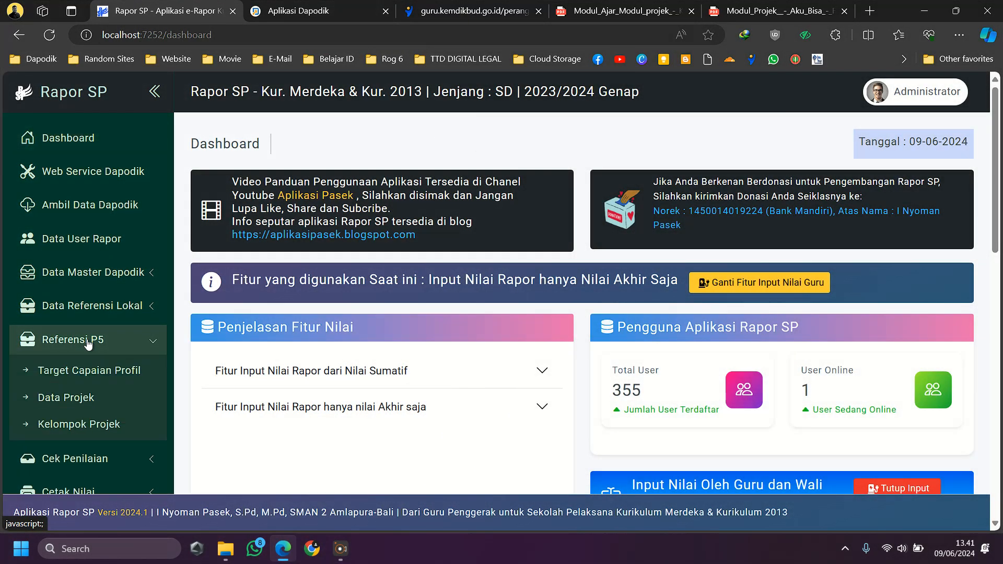
pyautogui.click(82, 377)
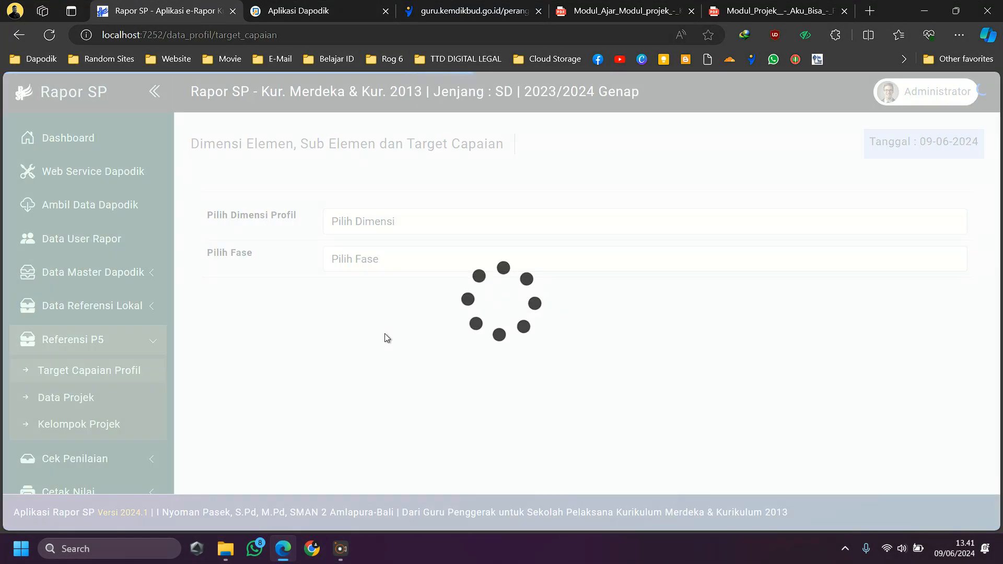
pyautogui.click(389, 221)
pyautogui.click(367, 257)
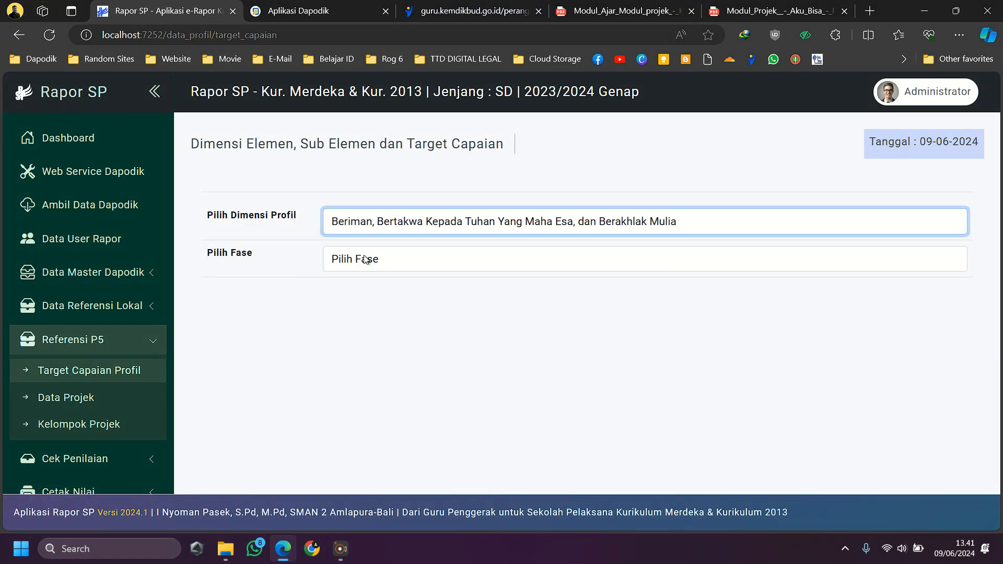
pyautogui.click(400, 262)
pyautogui.click(375, 296)
pyautogui.scroll(-3, 512, 330)
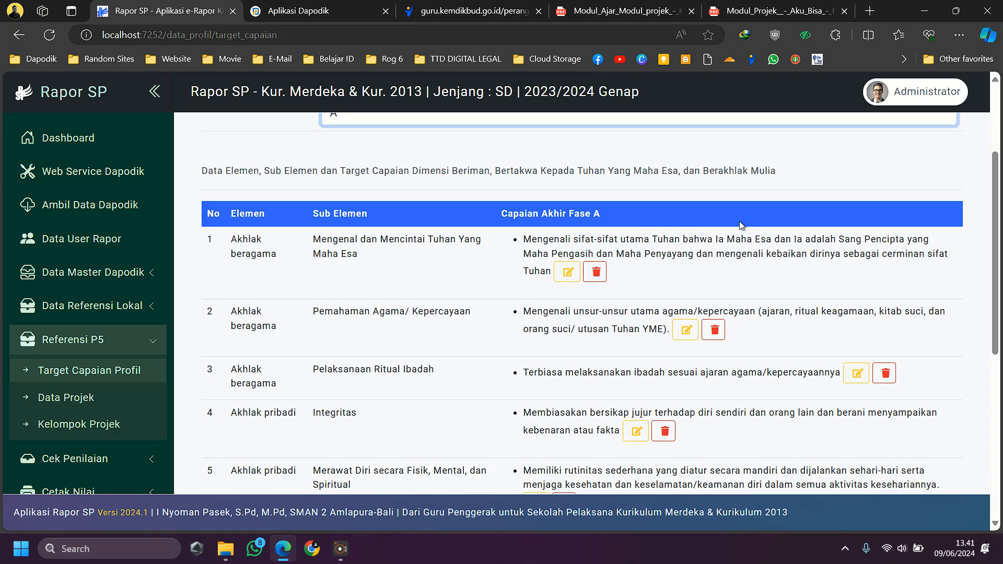
# View the editable Capaian of Mengenal dan Mencintai Tuhan Yang Maha Esa, close it without changes, and review the Fase A achievement list.
pyautogui.click(567, 271)
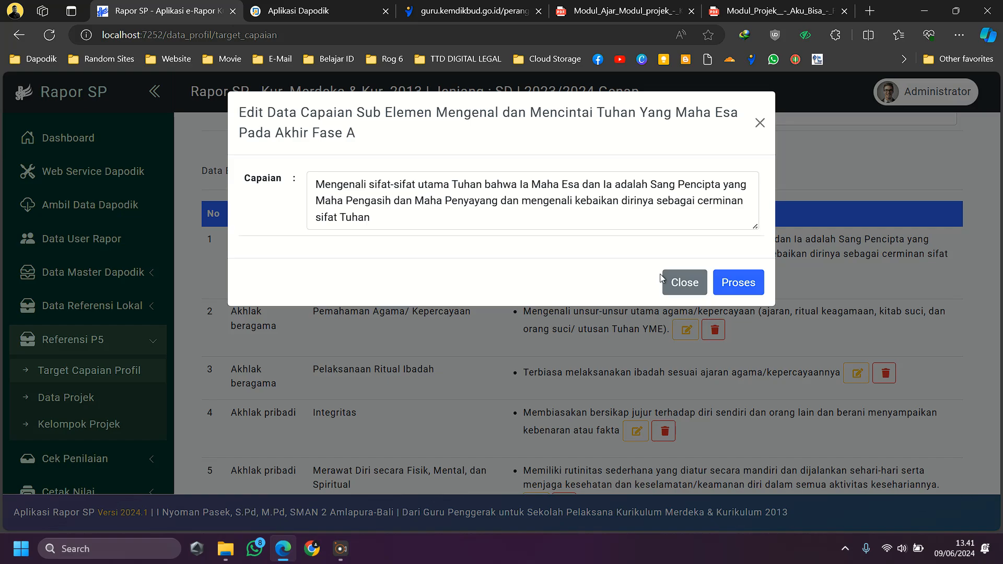
pyautogui.click(678, 284)
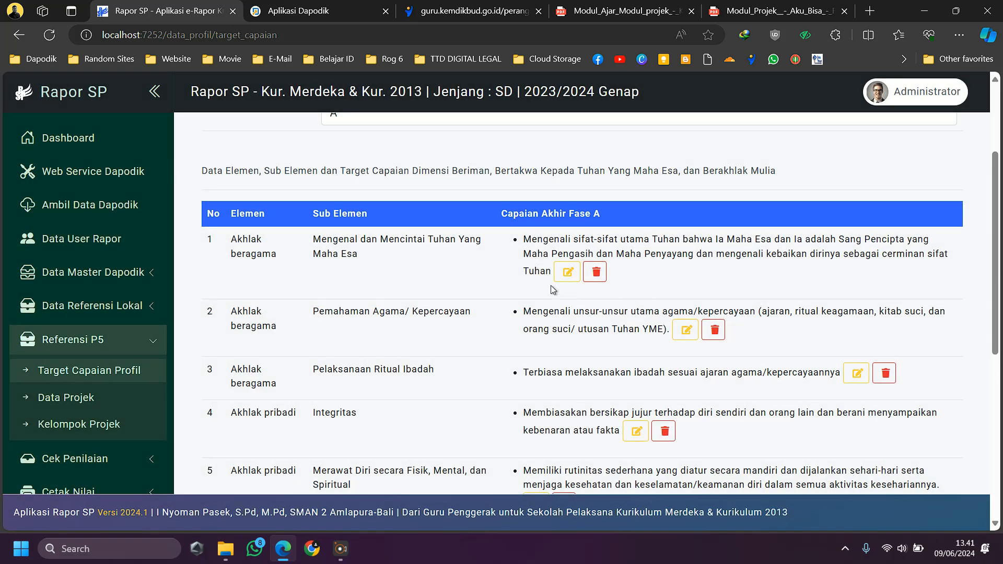
pyautogui.scroll(2, 460, 315)
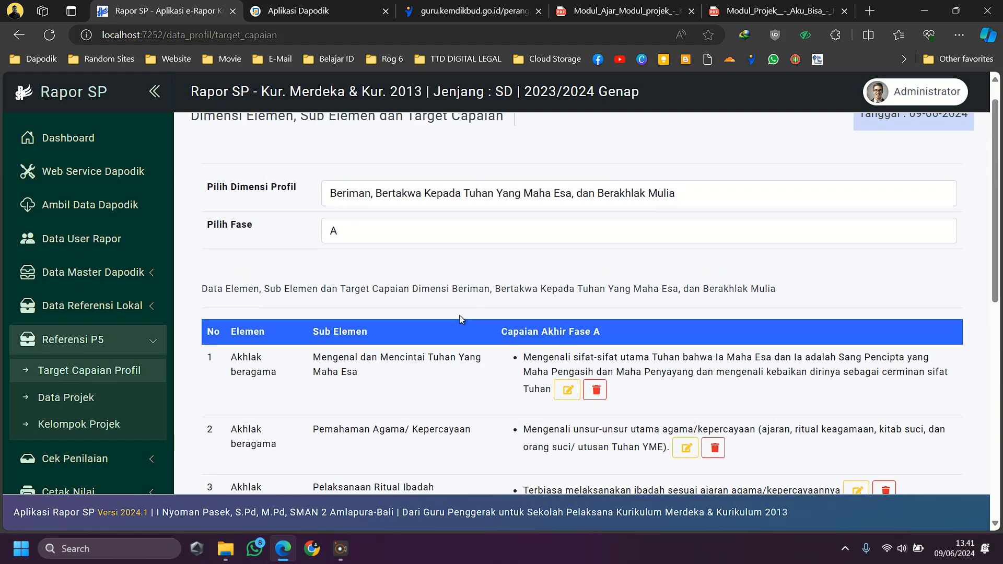
pyautogui.scroll(1, 507, 295)
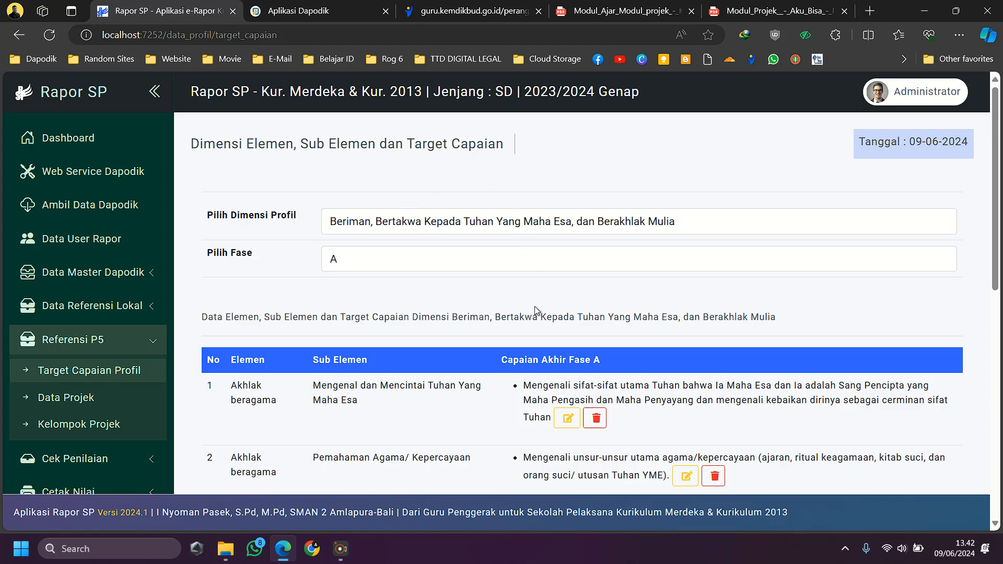
pyautogui.scroll(-2, 536, 311)
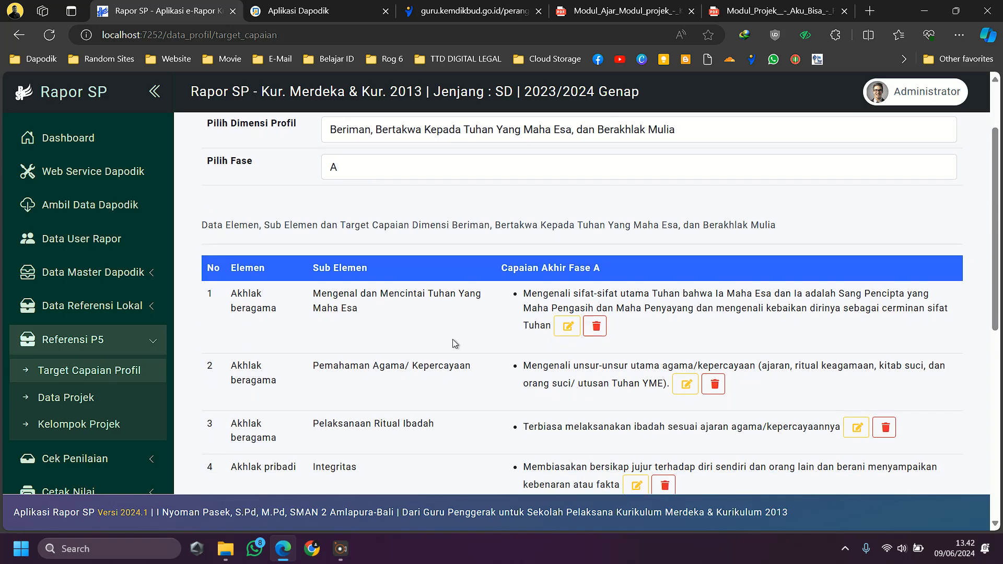
pyautogui.scroll(2, 454, 343)
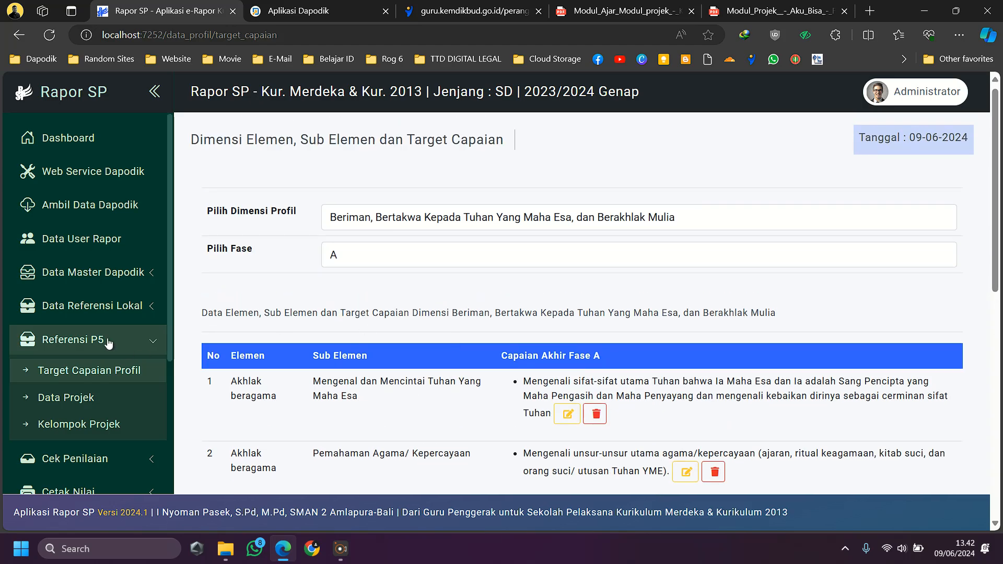
# Open Data Projek under Referensi P5, and check the Kearifan Lokal and Kewirausahaan themes for KELAS 1A in Dapodik.
pyautogui.click(73, 402)
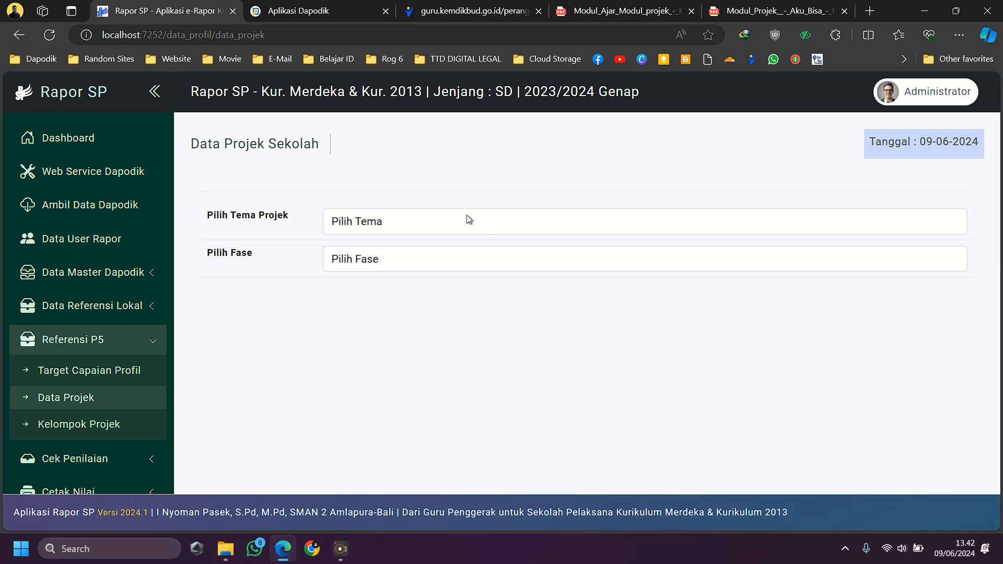
pyautogui.click(298, 11)
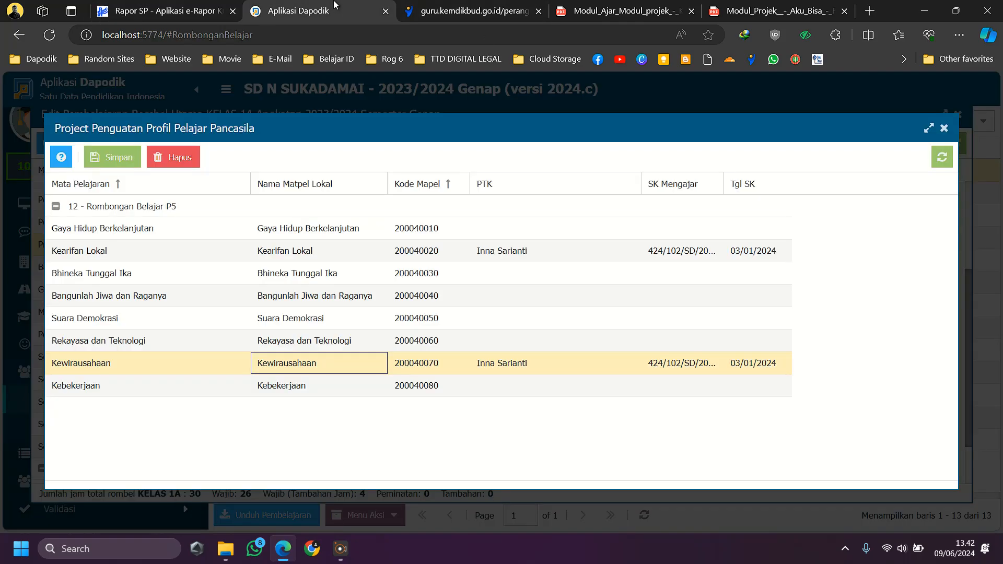
pyautogui.click(108, 252)
pyautogui.click(92, 364)
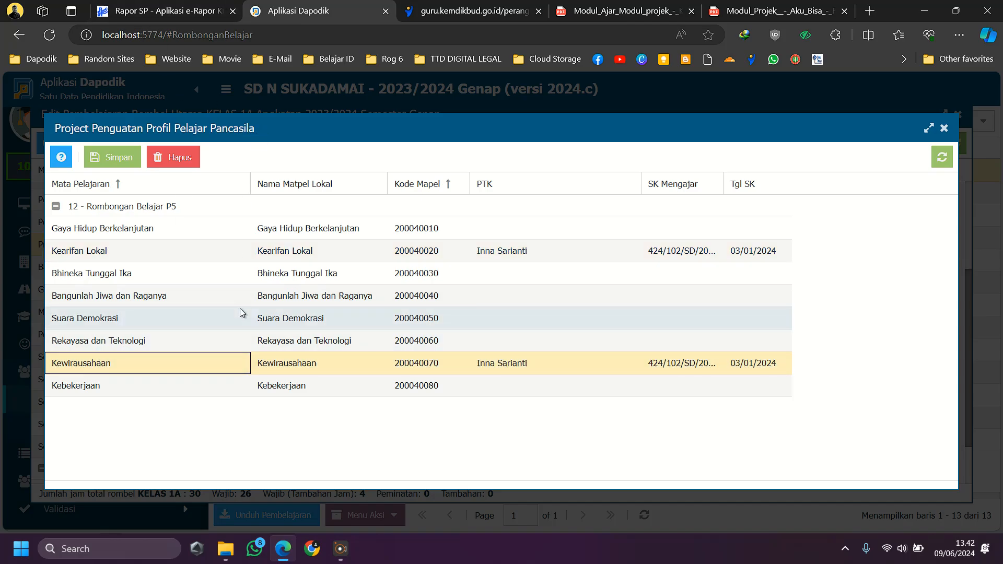
# View the project themes in Rapor SP, place the Kearifan Lokal module PDF beside its tab, and check the theme on the module cover.
pyautogui.click(172, 11)
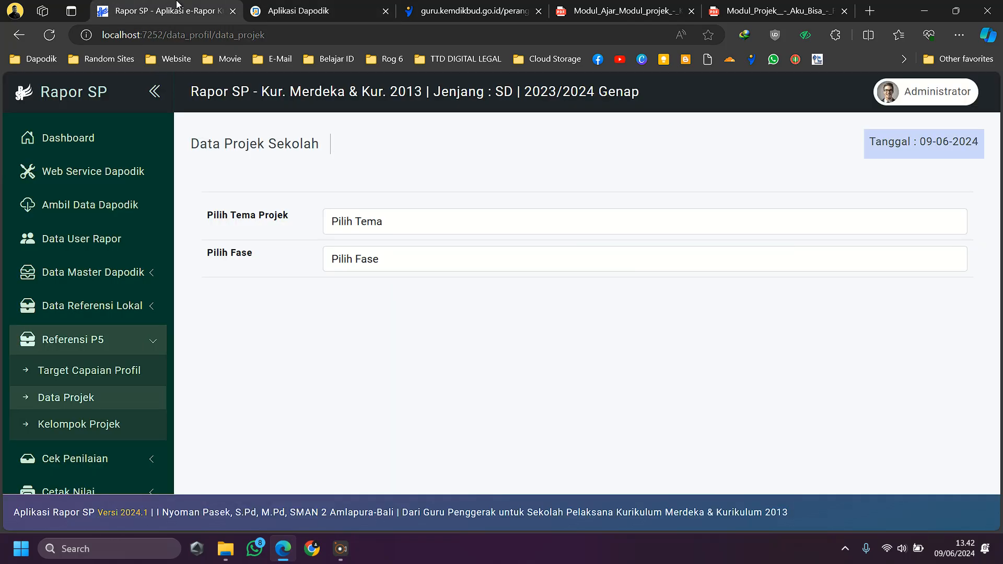
pyautogui.click(393, 230)
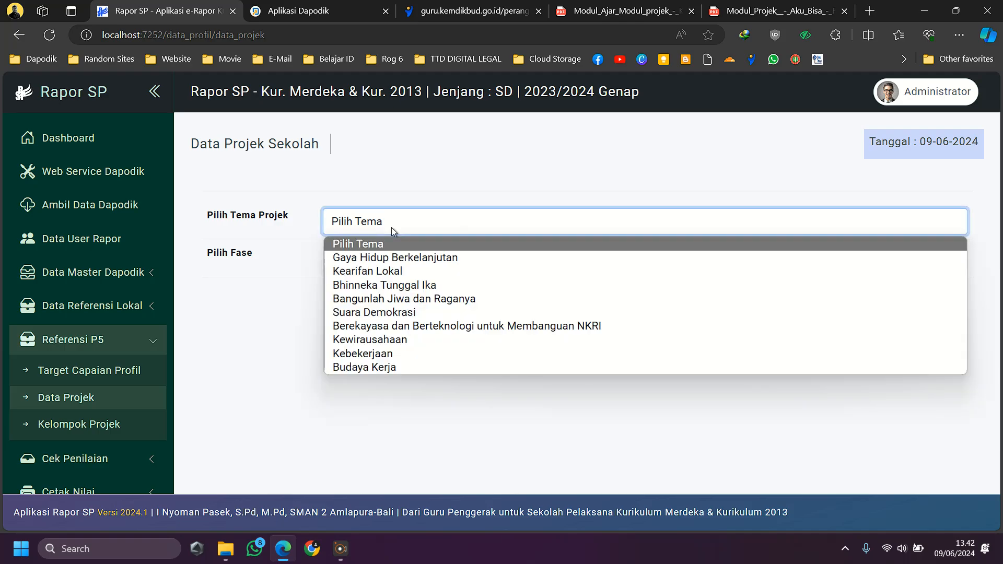
pyautogui.click(631, 7)
pyautogui.moveTo(631, 7); pyautogui.dragTo(313, 7)
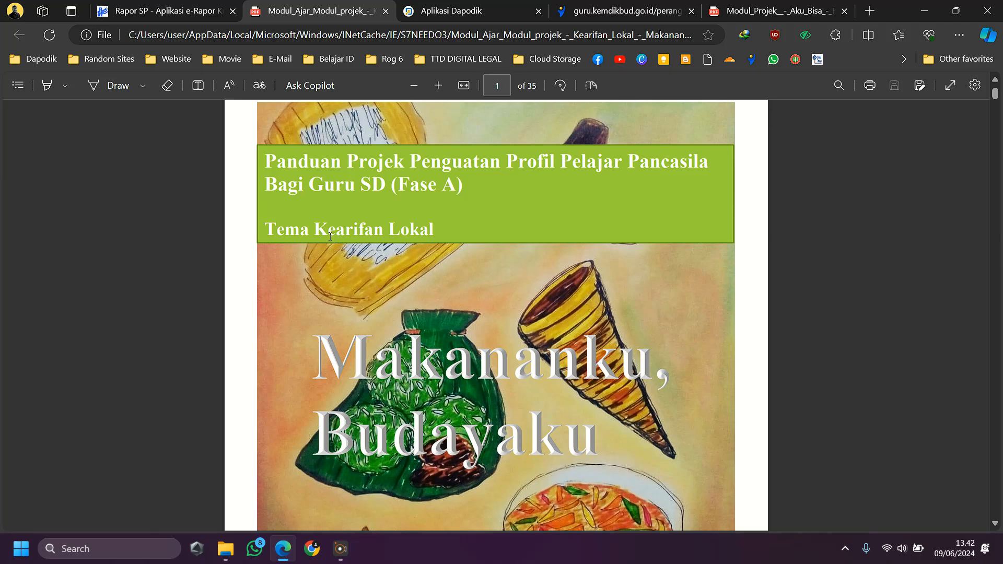
pyautogui.moveTo(316, 235); pyautogui.dragTo(437, 233)
# Display the Data Projek entries for the theme Kearifan Lokal and Fase A, matching the theme and phase on the module cover.
pyautogui.click(170, 6)
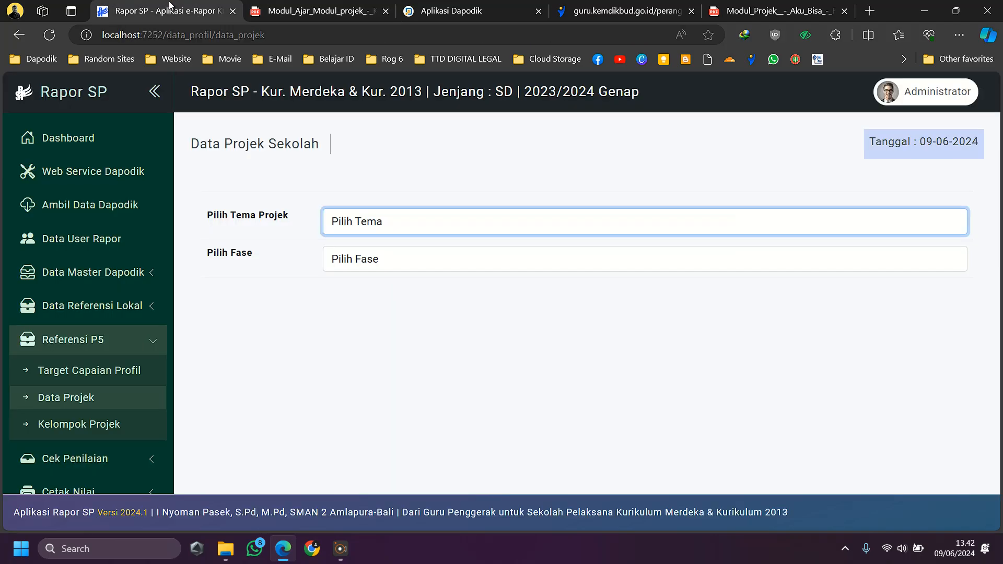
pyautogui.click(354, 220)
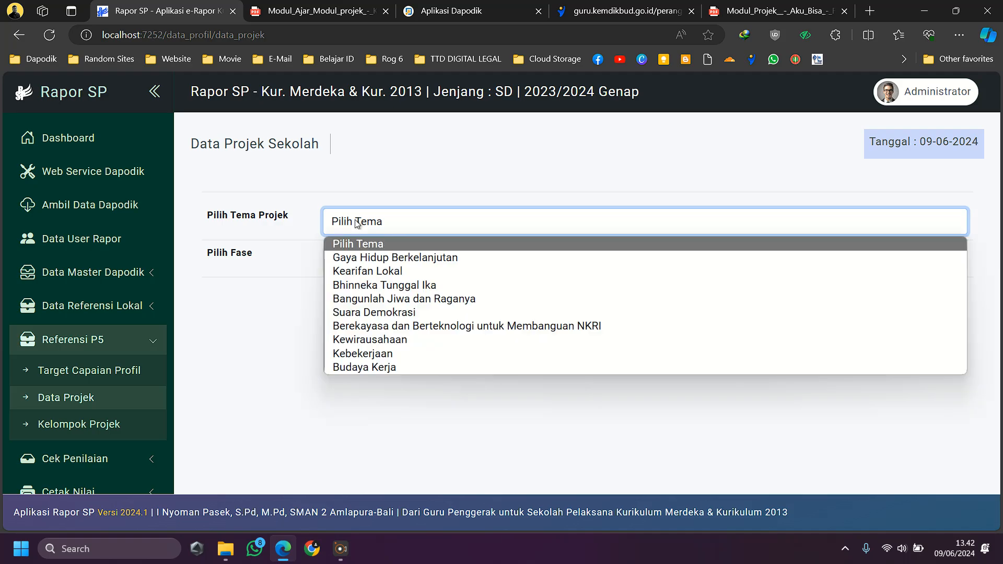
pyautogui.click(389, 272)
pyautogui.click(324, 7)
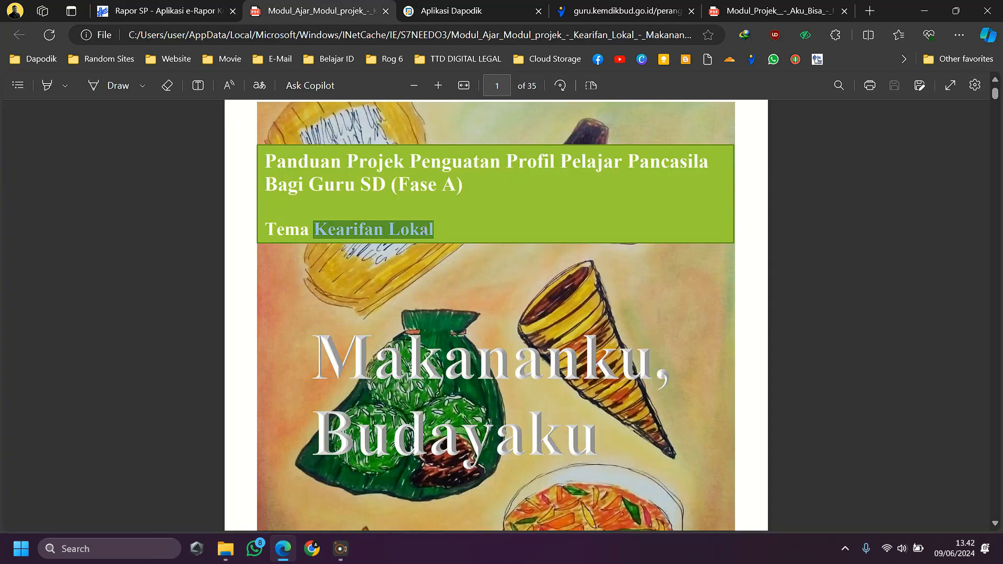
pyautogui.moveTo(398, 184); pyautogui.dragTo(456, 184)
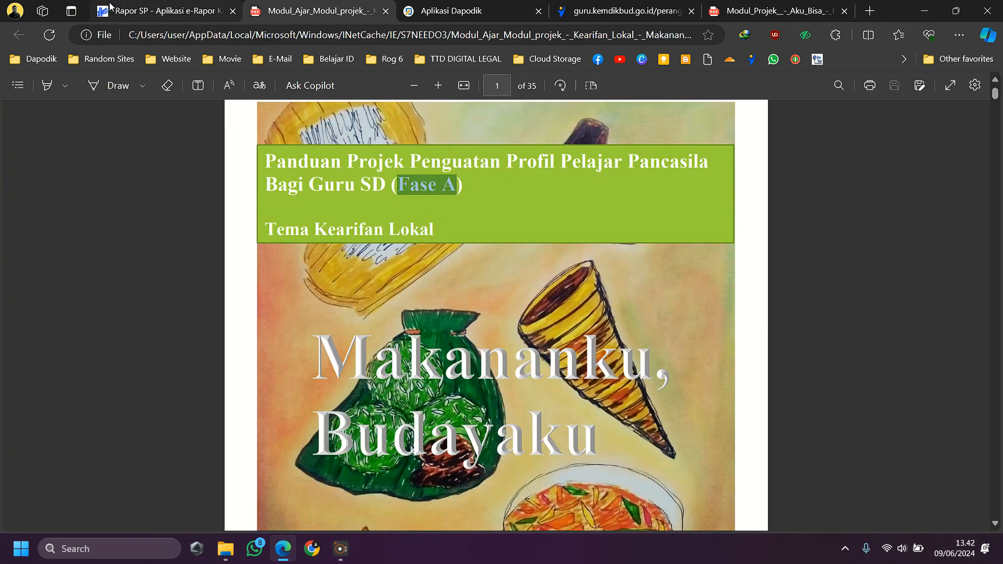
pyautogui.click(109, 7)
pyautogui.click(374, 259)
pyautogui.click(361, 293)
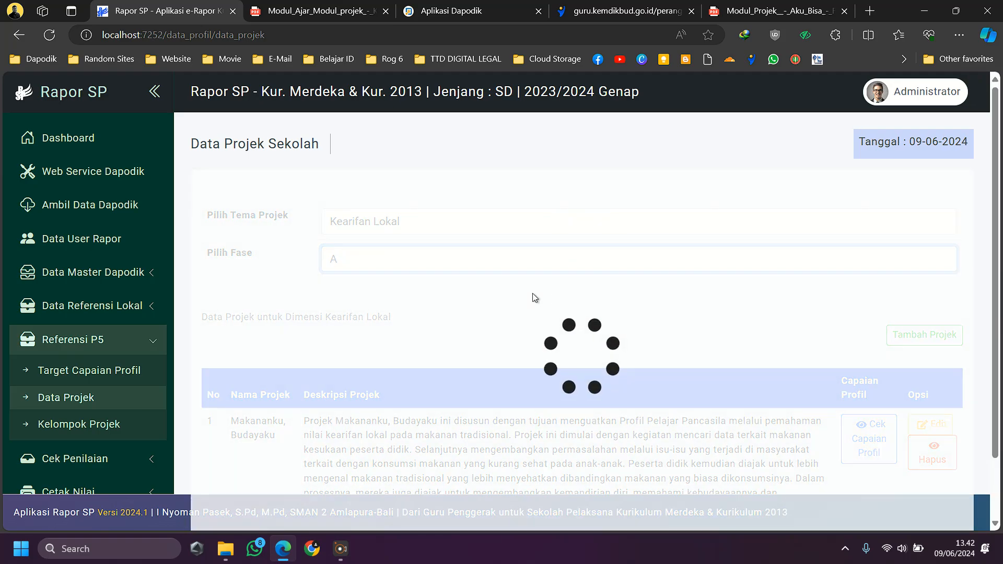
pyautogui.scroll(-2, 617, 323)
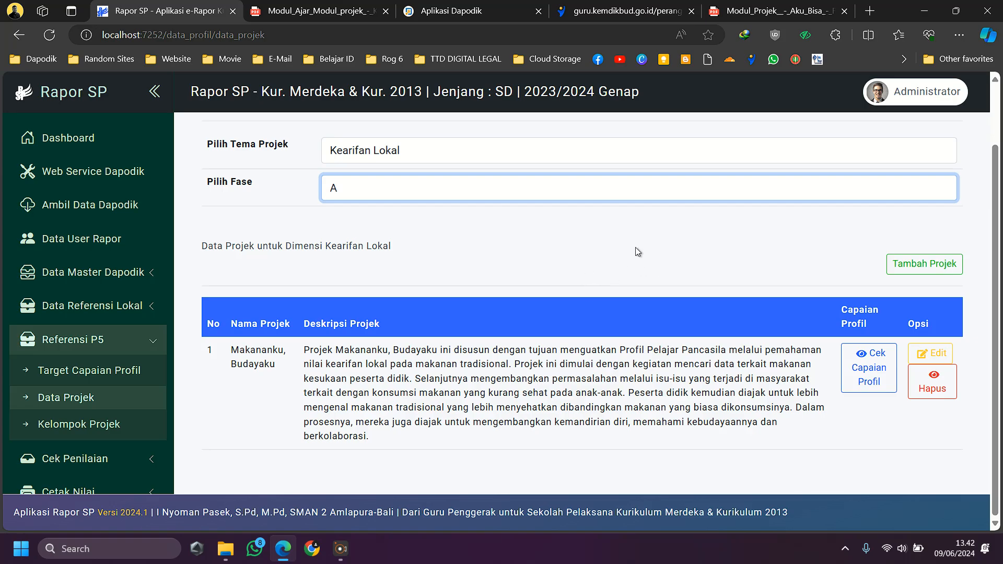
# Start adding a Kearifan Lokal project for Fase A with number 1 and the name Makananku, Budayaku.
pyautogui.click(917, 273)
pyautogui.click(368, 163)
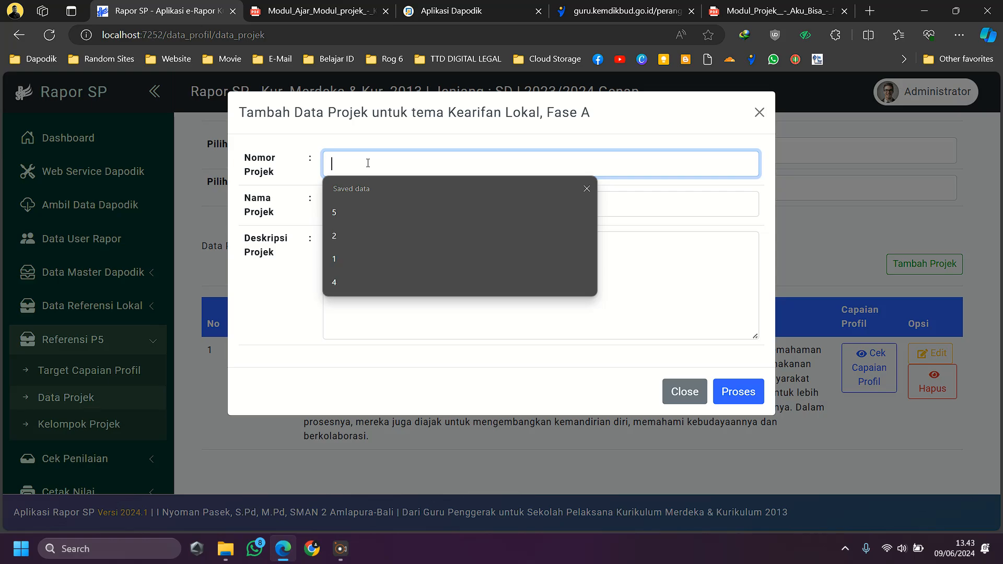
pyautogui.write('1')
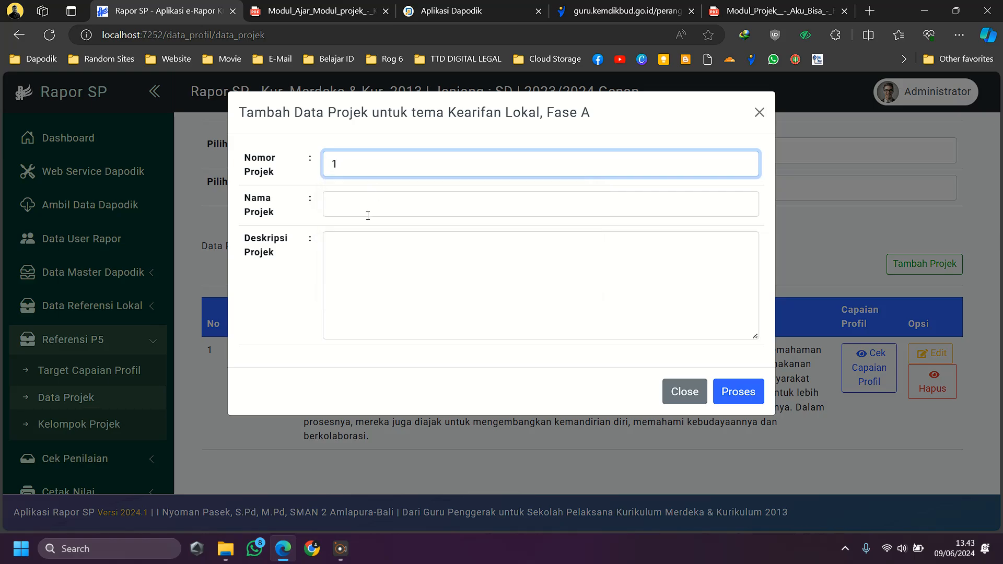
pyautogui.click(368, 215)
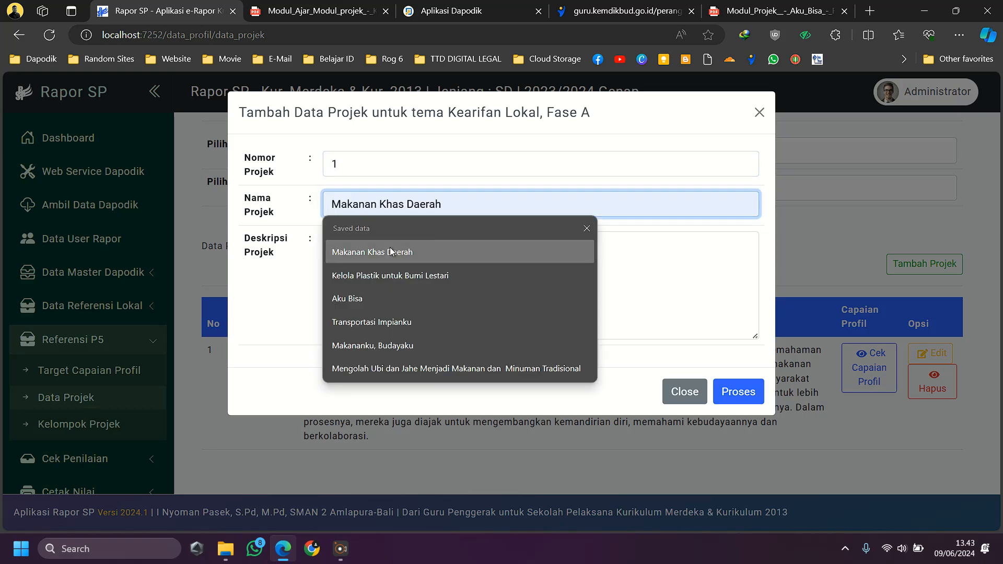
pyautogui.click(391, 344)
pyautogui.click(383, 290)
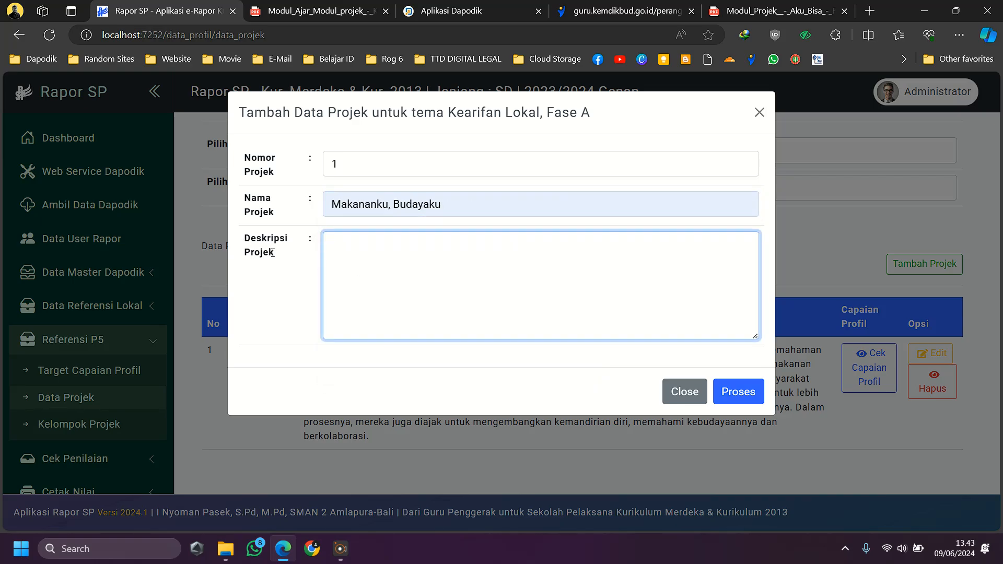
# Examine the opening pages of the Makananku, Budayaku module for a passage that can serve as the project description.
pyautogui.click(328, 4)
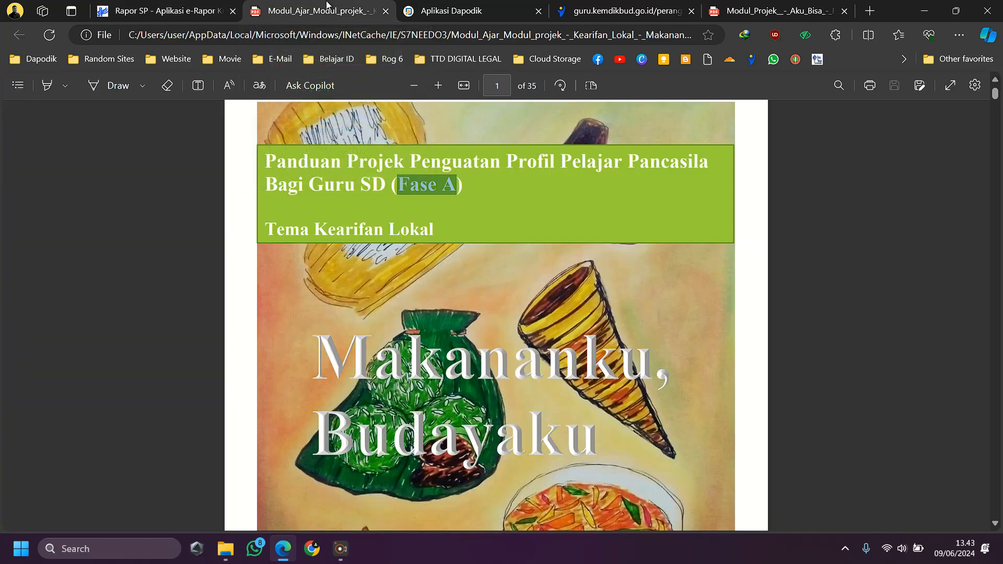
pyautogui.scroll(-10, 470, 340)
pyautogui.scroll(-10, 482, 357)
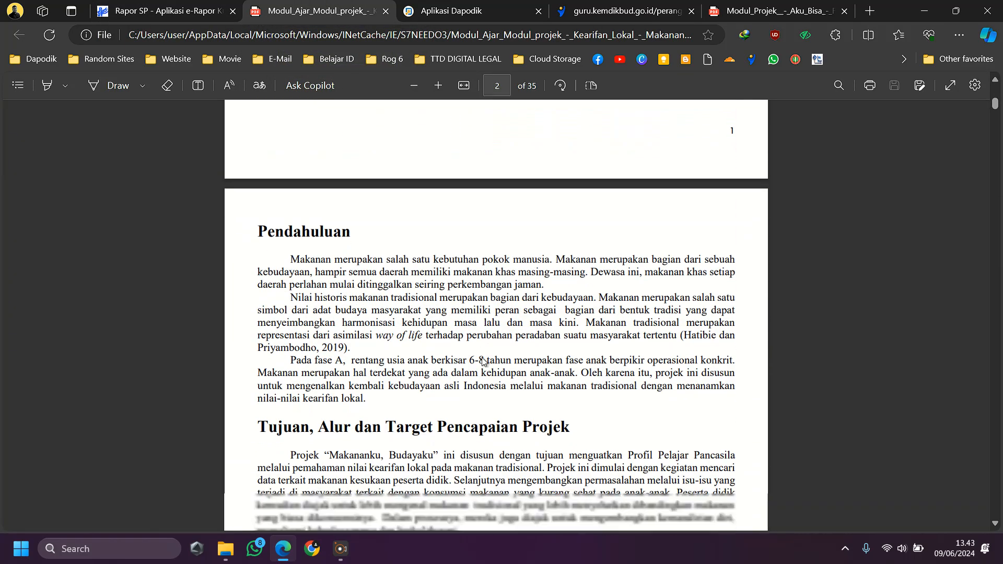
pyautogui.scroll(-14, 451, 327)
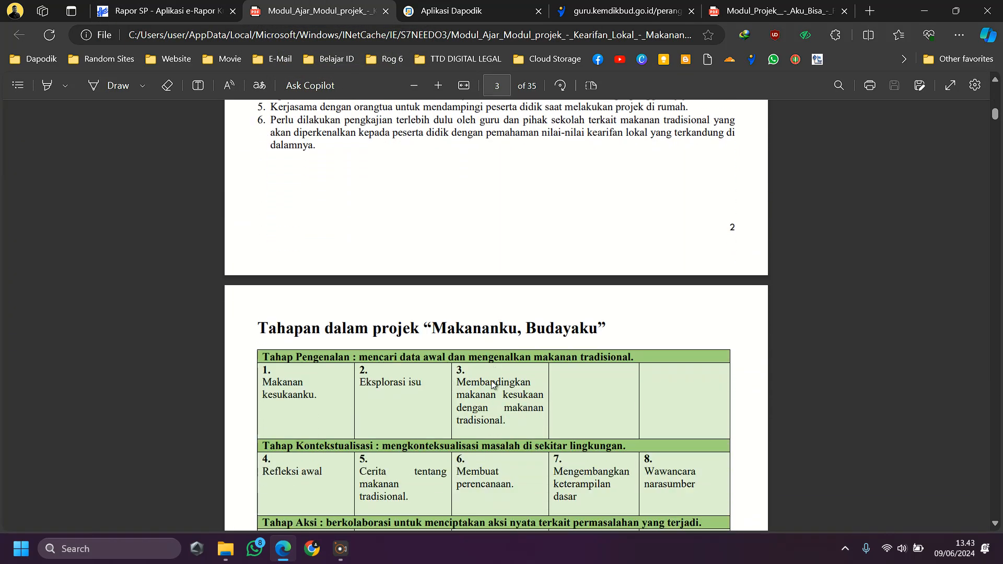
pyautogui.scroll(12, 491, 385)
pyautogui.scroll(12, 491, 385)
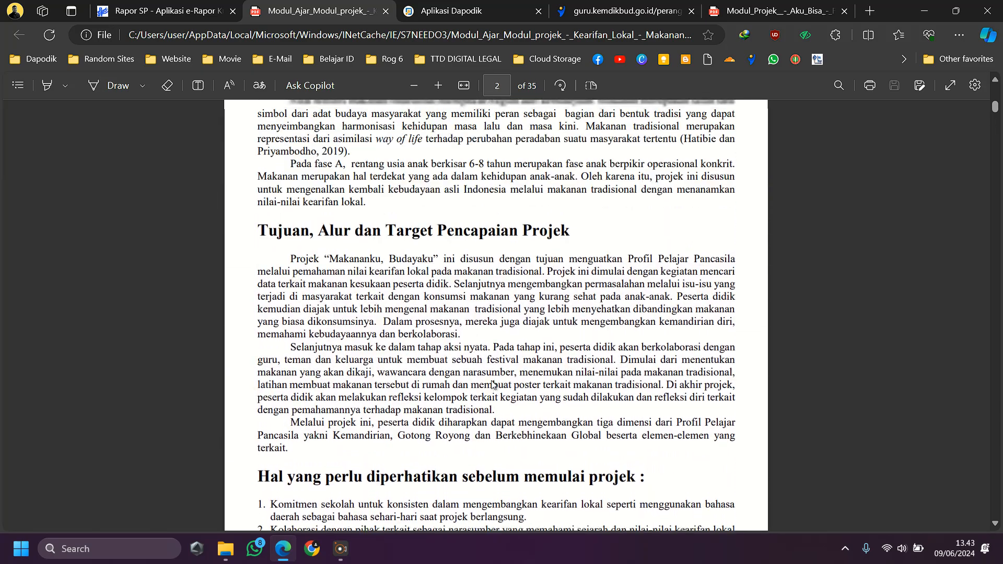
pyautogui.moveTo(293, 299); pyautogui.dragTo(506, 337)
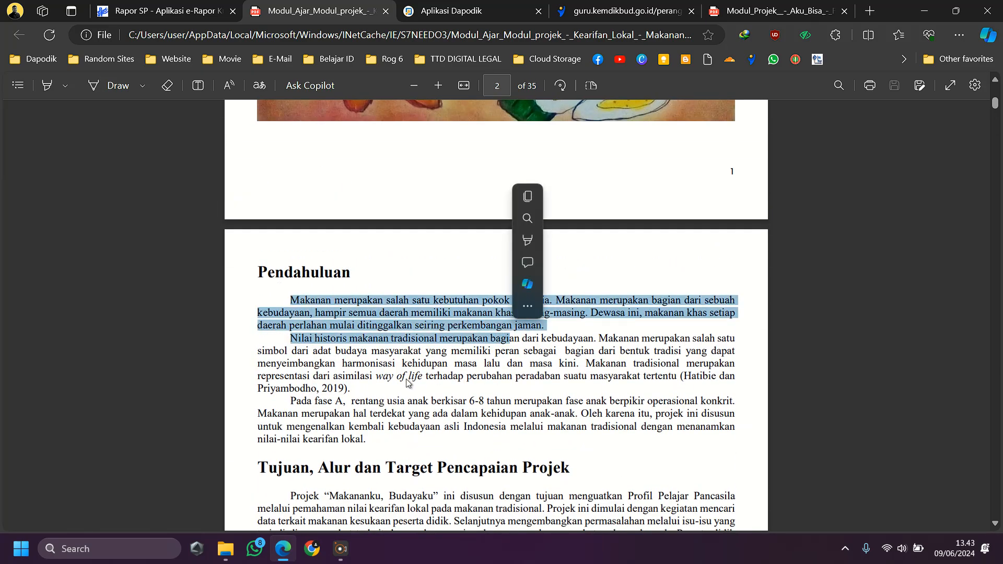
pyautogui.click(369, 420)
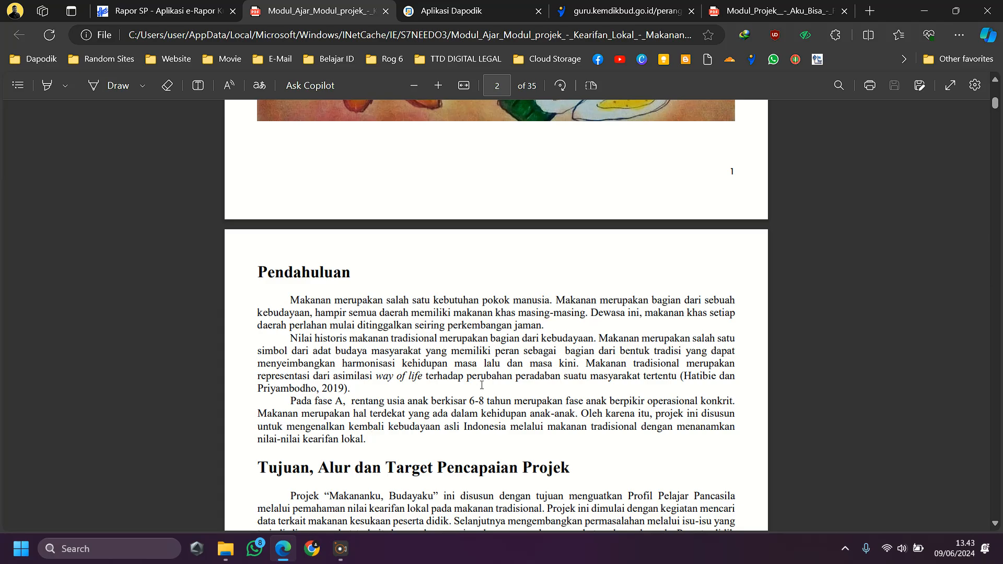
pyautogui.scroll(6, 481, 385)
pyautogui.scroll(-14, 481, 385)
pyautogui.scroll(-15, 481, 385)
pyautogui.scroll(12, 481, 385)
pyautogui.scroll(8, 482, 385)
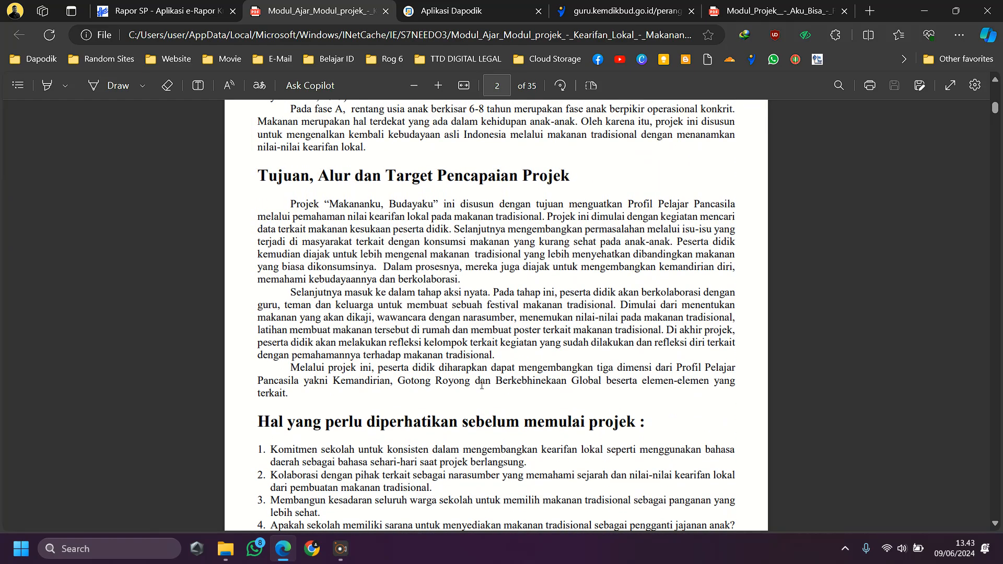
pyautogui.scroll(1, 305, 212)
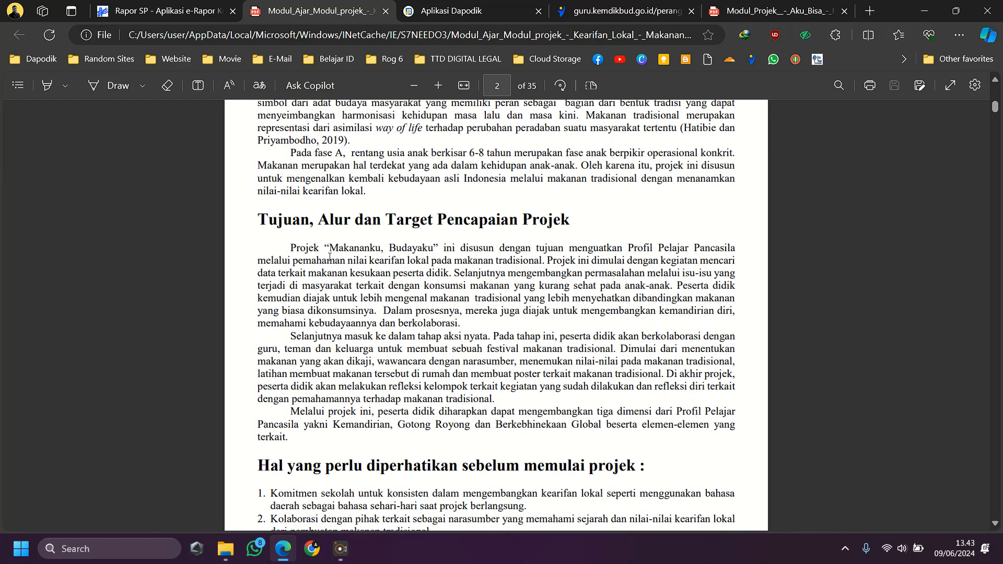
# Copy the first paragraph under Tujuan, Alur dan Target Pencapaian Projek, return to the new project form and close it without saving.
pyautogui.click(66, 90)
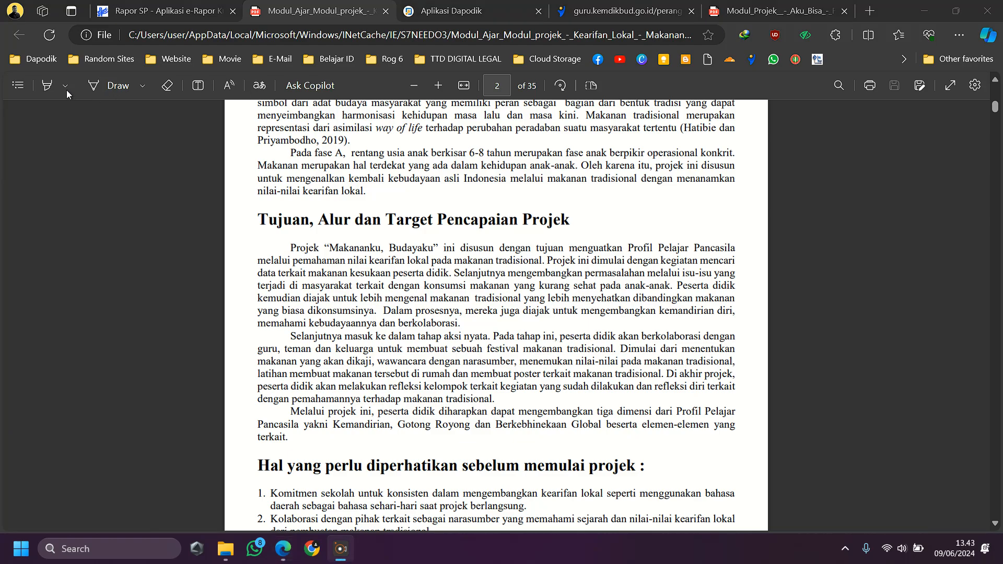
pyautogui.moveTo(293, 252); pyautogui.dragTo(460, 324)
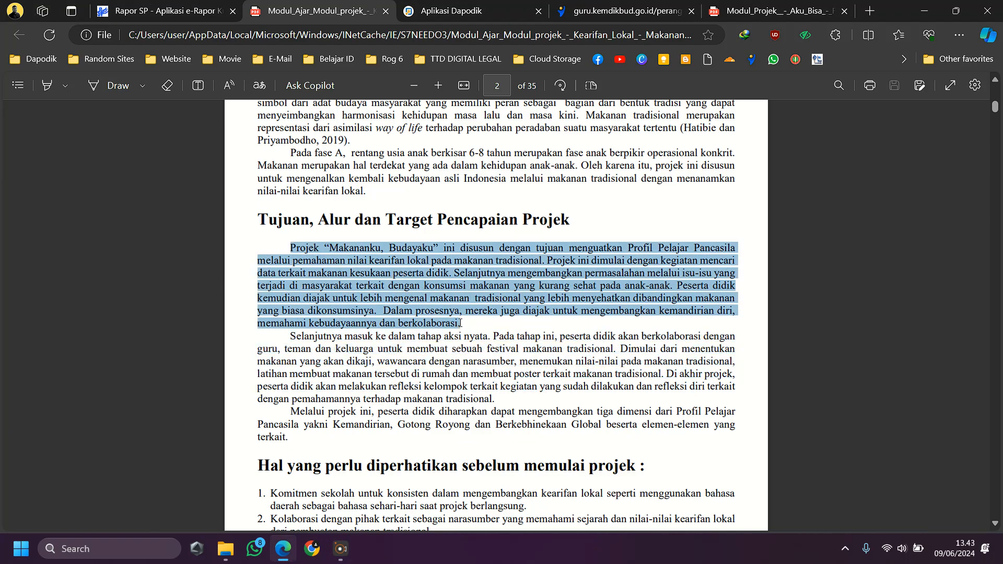
pyautogui.hotkey('ctrl', 'c')
pyautogui.click(156, 10)
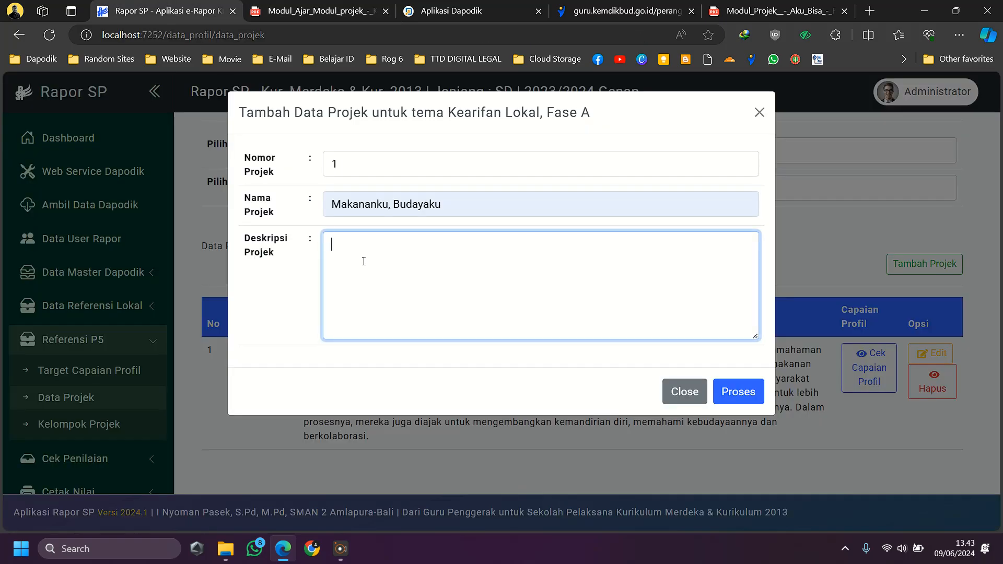
pyautogui.click(686, 389)
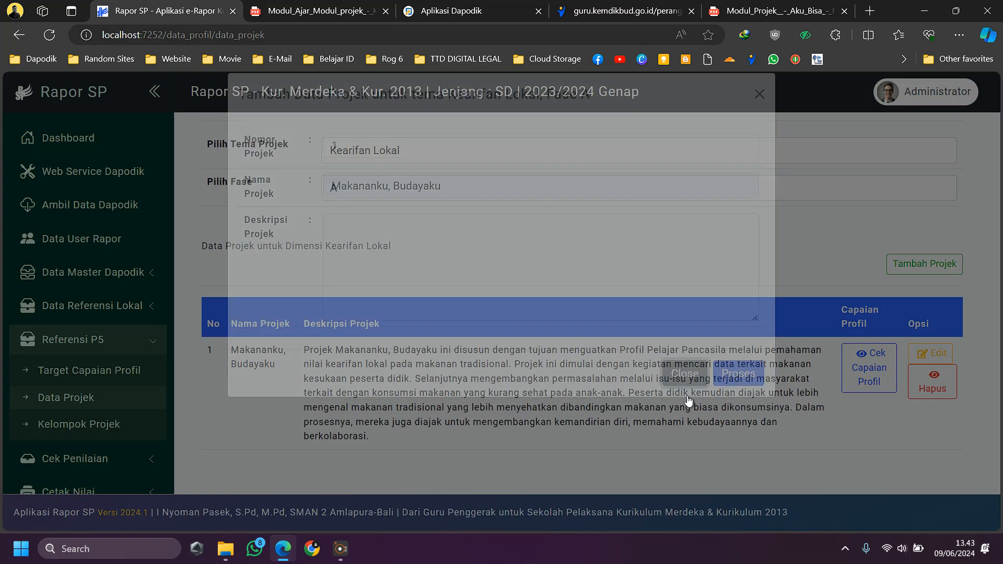
# Open the existing Makananku, Budayaku project for editing, review its full description and submit the form without changes.
pyautogui.click(925, 358)
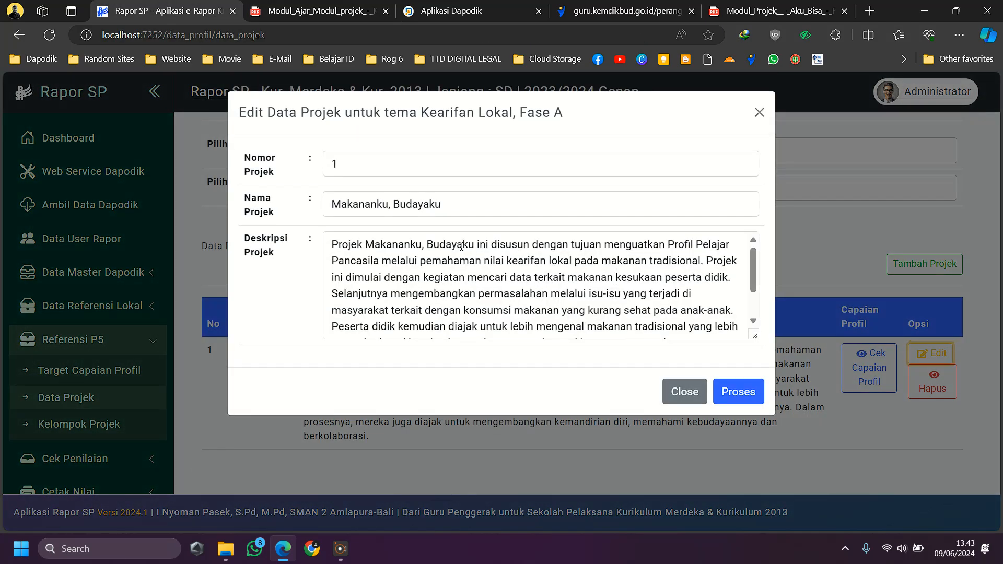
pyautogui.moveTo(458, 293); pyautogui.dragTo(453, 225)
pyautogui.click(525, 309)
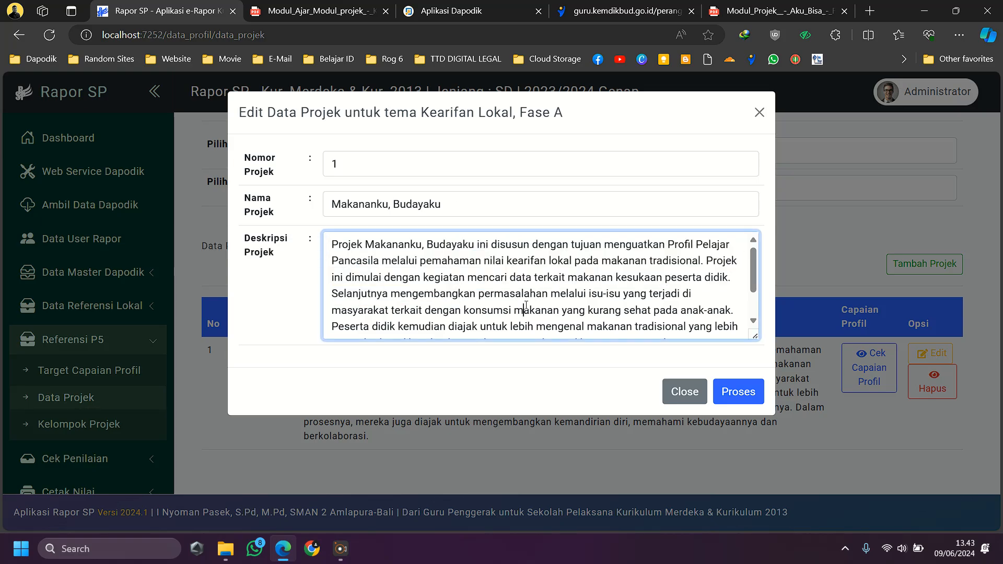
pyautogui.moveTo(748, 272); pyautogui.dragTo(757, 311)
pyautogui.click(740, 397)
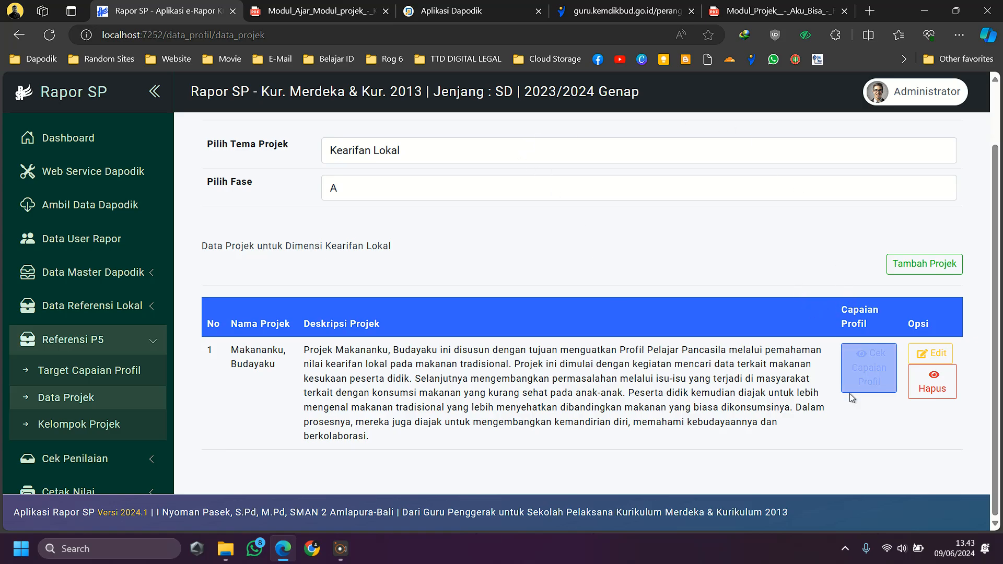
# Compare the listed project's name and description with the Makananku, Budayaku module's text and cover, and return to Rapor SP.
pyautogui.scroll(1, 544, 347)
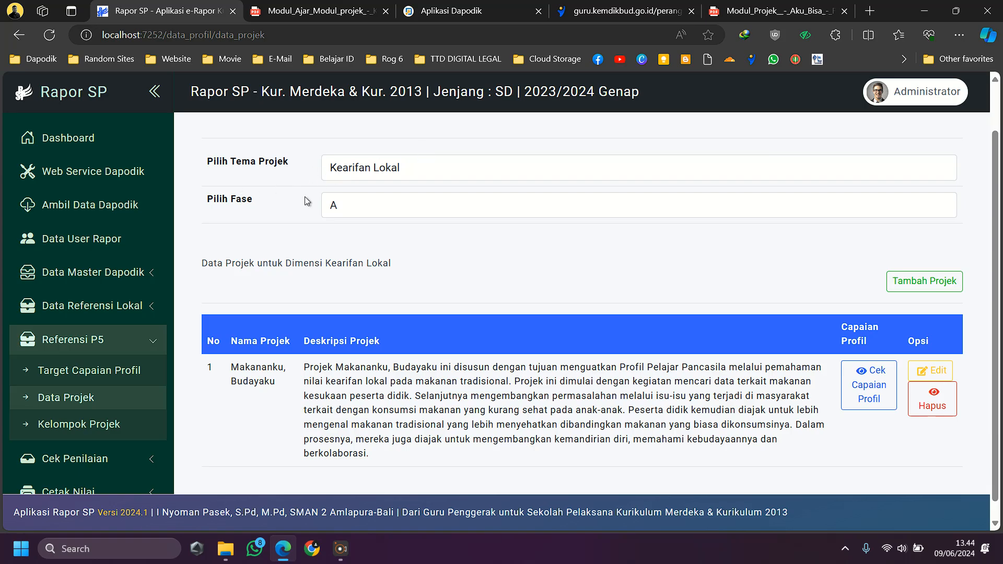
pyautogui.moveTo(232, 370); pyautogui.dragTo(282, 383)
pyautogui.click(443, 428)
pyautogui.click(370, 7)
pyautogui.click(448, 326)
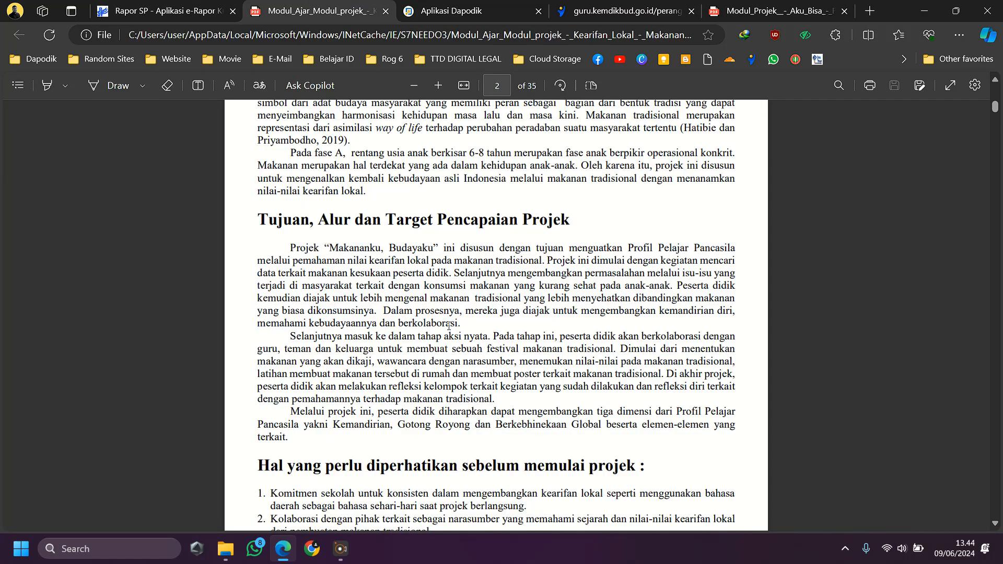
pyautogui.scroll(15, 448, 326)
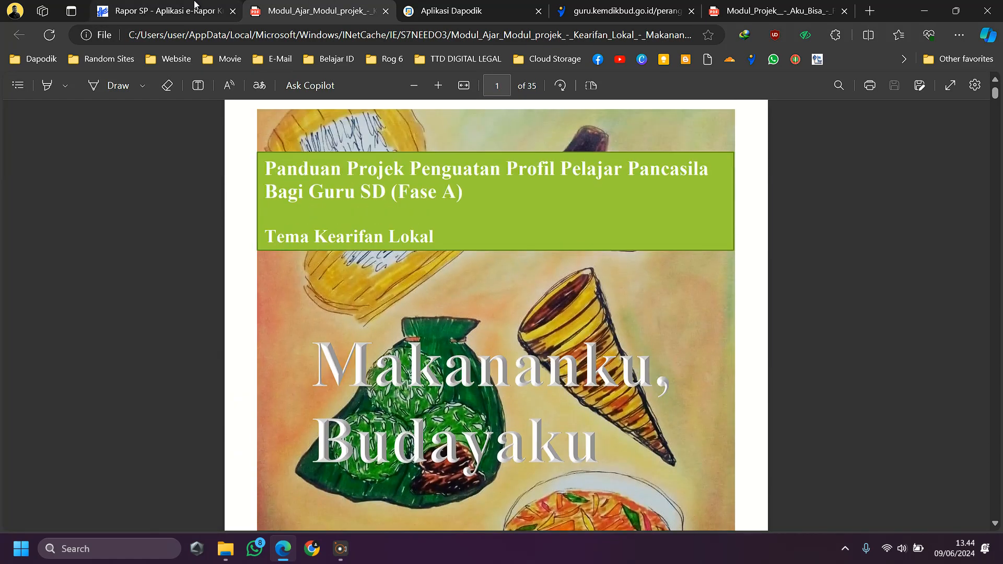
pyautogui.hotkey('ctrl', 'shift', 'Tab')
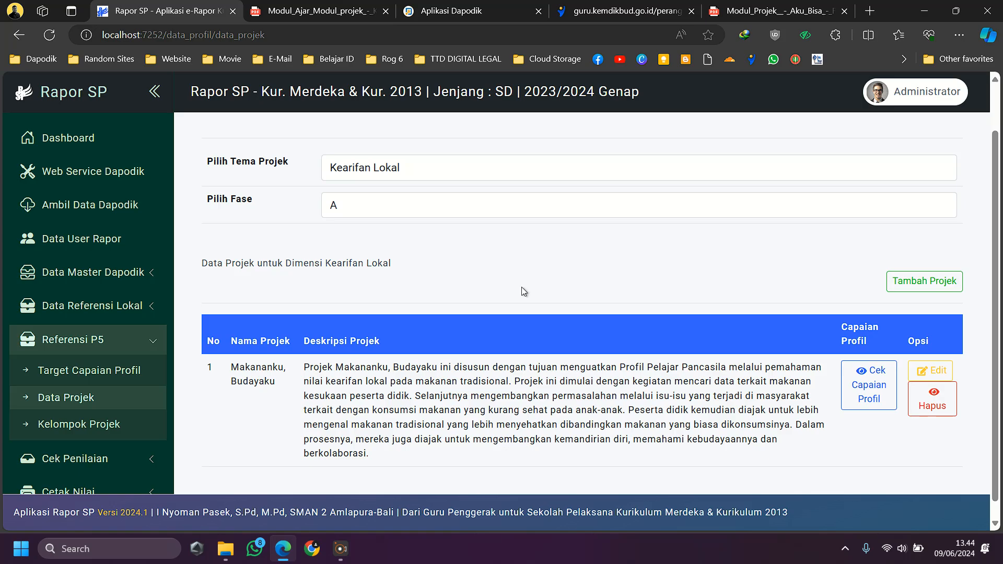
# Review the Capaian Profil of the Makananku, Budayaku project and open the list of sub-elements available to add.
pyautogui.click(880, 388)
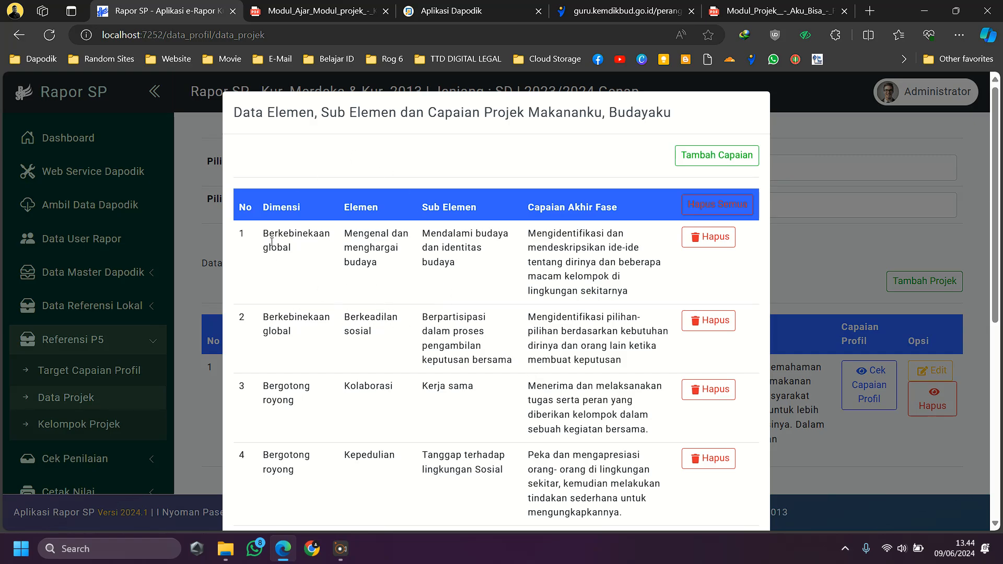
pyautogui.moveTo(270, 235); pyautogui.dragTo(391, 389)
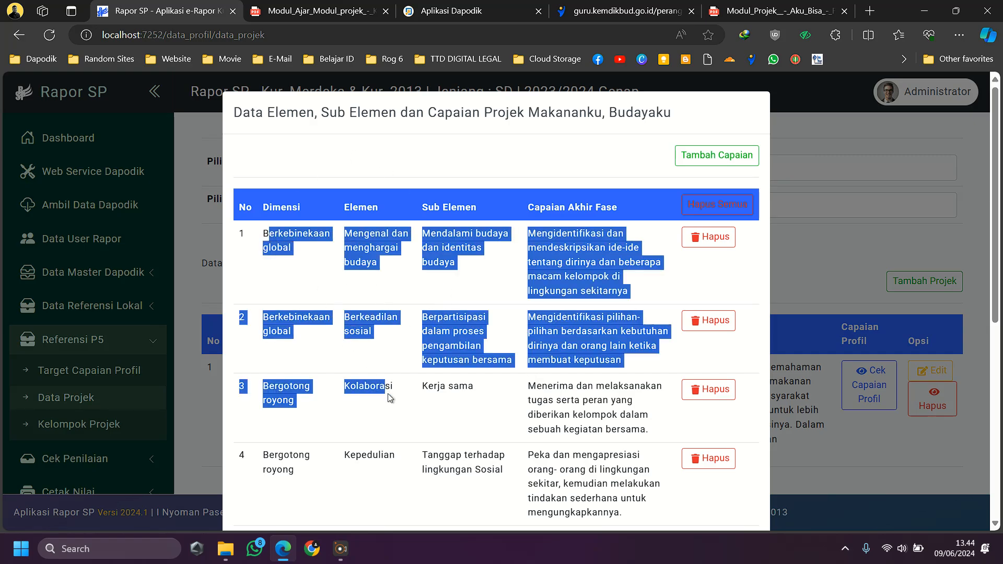
pyautogui.click(713, 165)
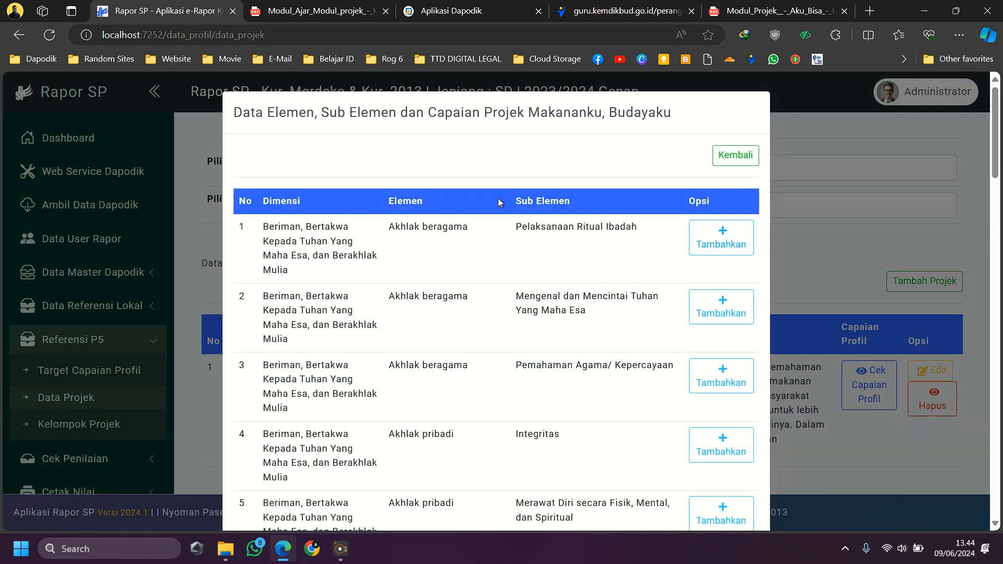
# Switch to the Makananku module PDF and examine the Kemandirian dimension and its elements in the Dimensi, Elemen dan Subelemen table.
pyautogui.click(308, 7)
pyautogui.scroll(-10, 421, 291)
pyautogui.scroll(-10, 421, 290)
pyautogui.scroll(5, 422, 291)
pyautogui.scroll(-10, 422, 290)
pyautogui.scroll(1, 423, 294)
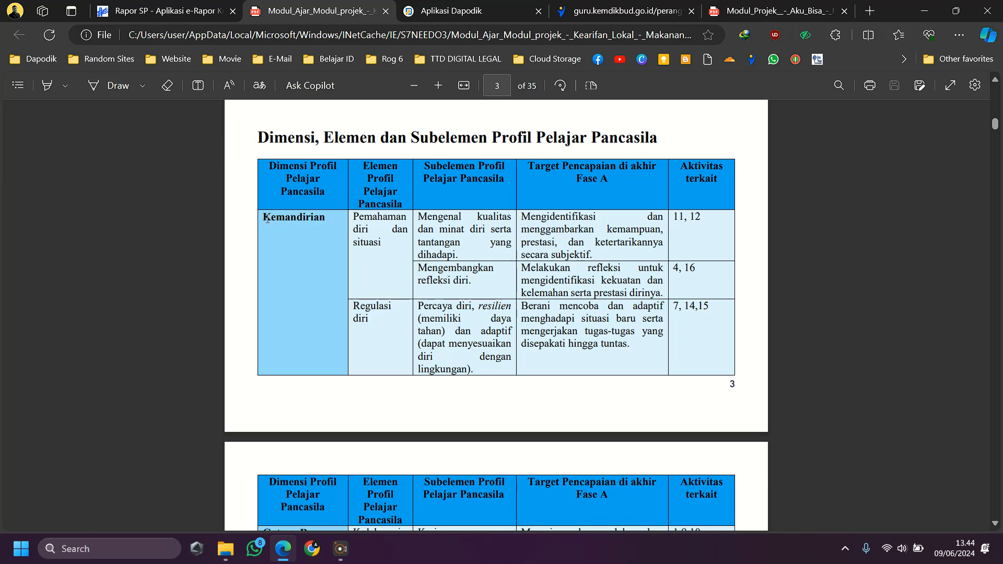
pyautogui.moveTo(263, 218); pyautogui.dragTo(323, 218)
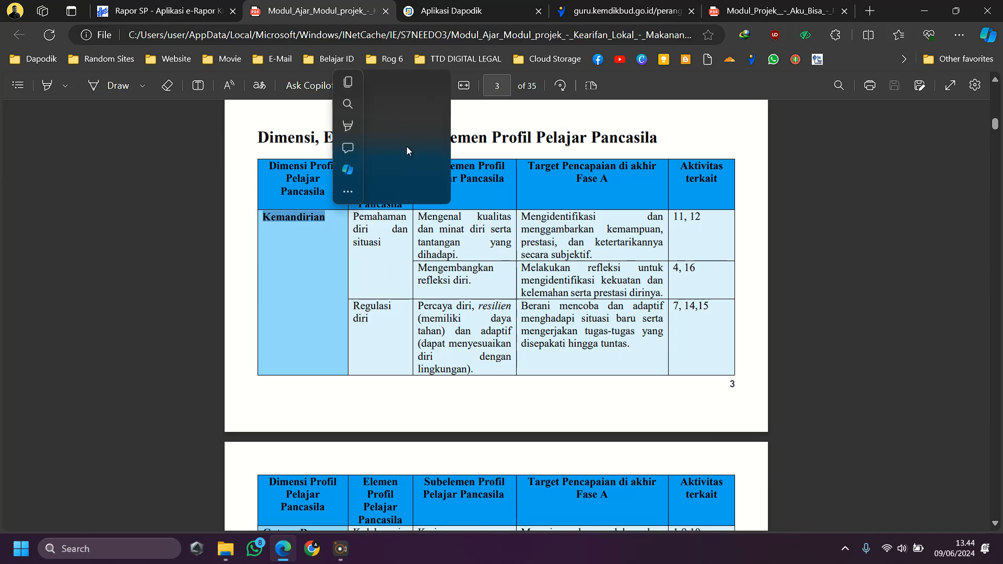
pyautogui.click(381, 244)
pyautogui.moveTo(353, 220); pyautogui.dragTo(453, 255)
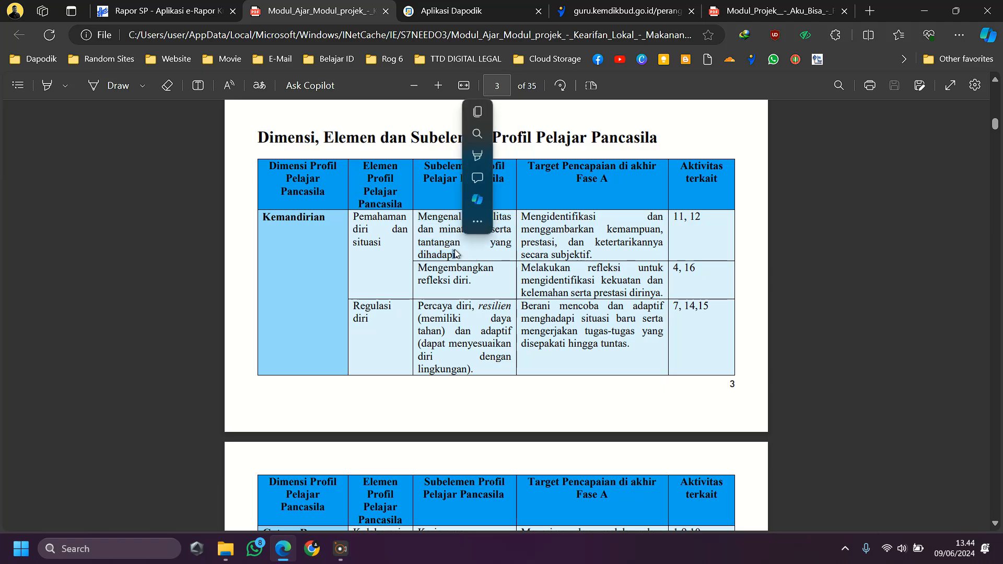
# Return to Rapor SP and look through the dimensions, elements and sub-elements available to add to Makananku, Budayaku.
pyautogui.click(176, 5)
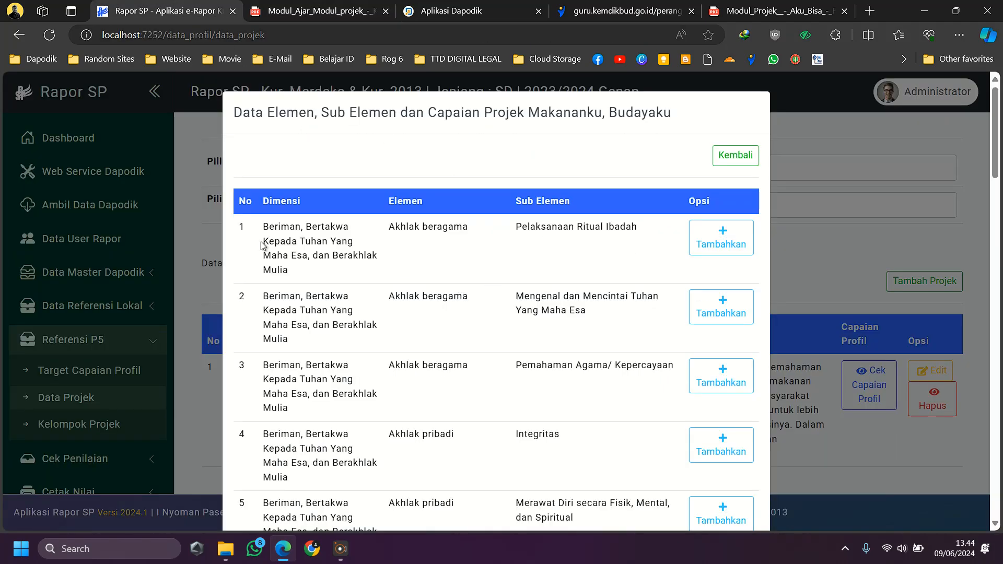
pyautogui.tripleClick(279, 224)
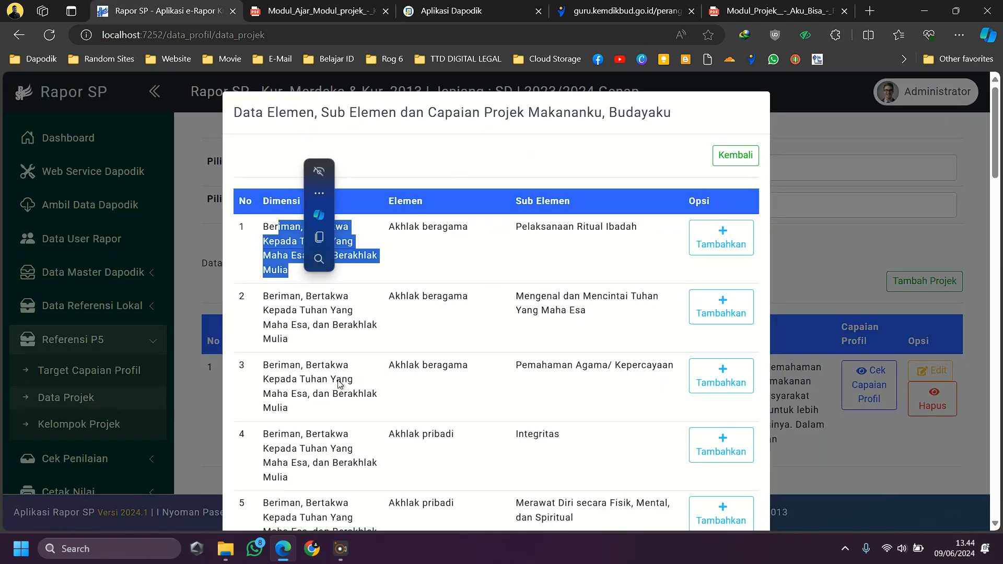
pyautogui.click(403, 233)
pyautogui.scroll(-15, 445, 410)
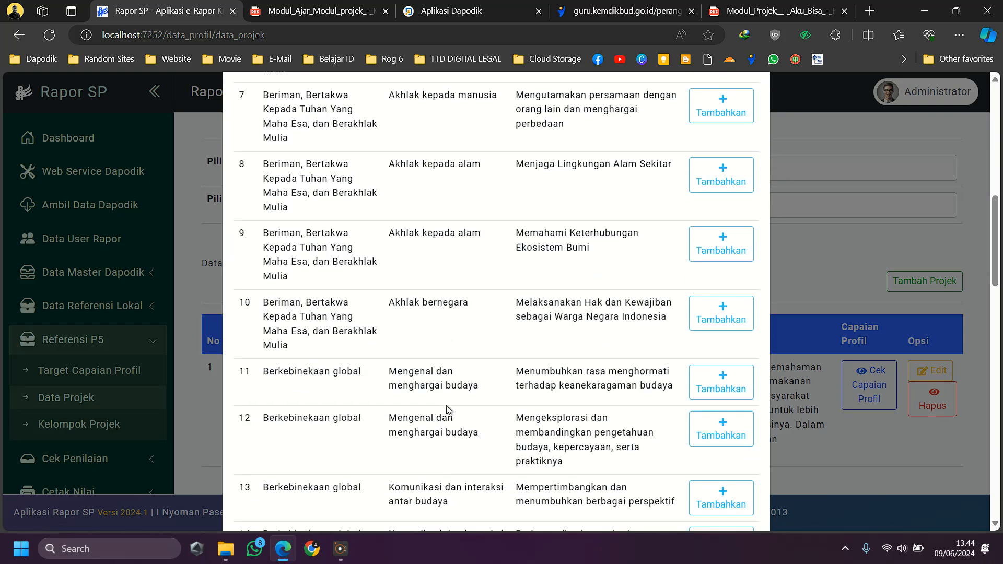
pyautogui.scroll(-10, 447, 410)
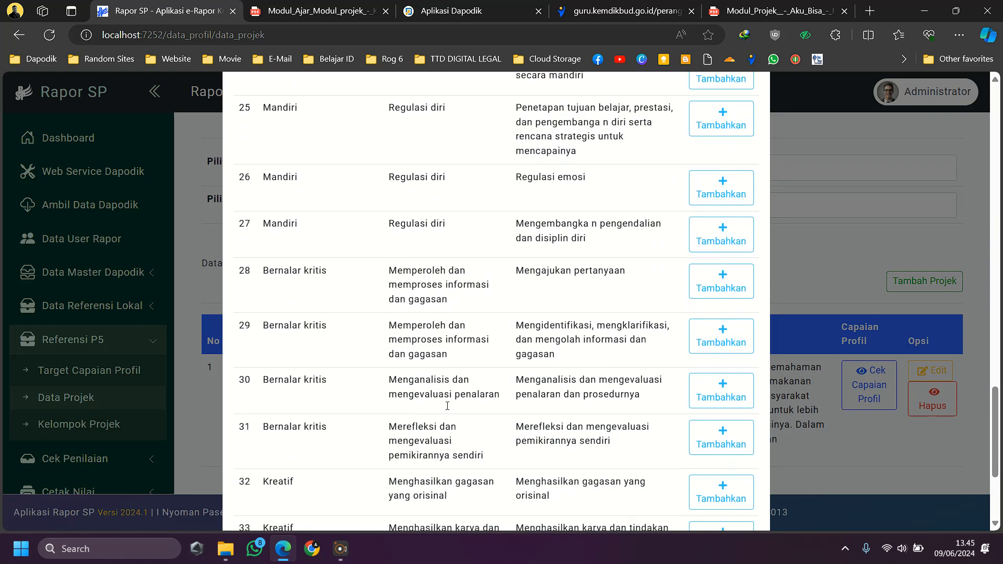
pyautogui.scroll(20, 627, 261)
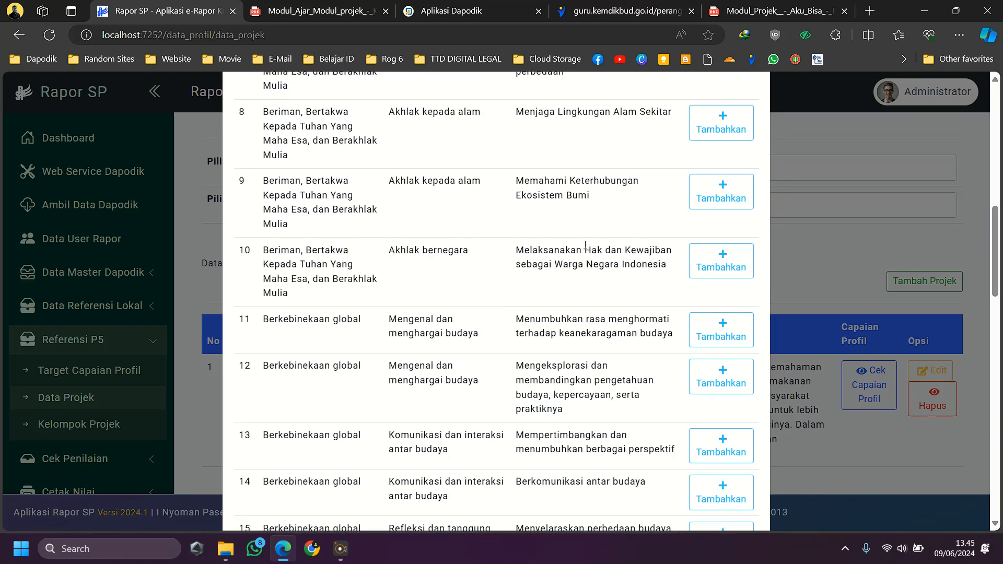
pyautogui.scroll(-12, 585, 249)
pyautogui.scroll(12, 584, 244)
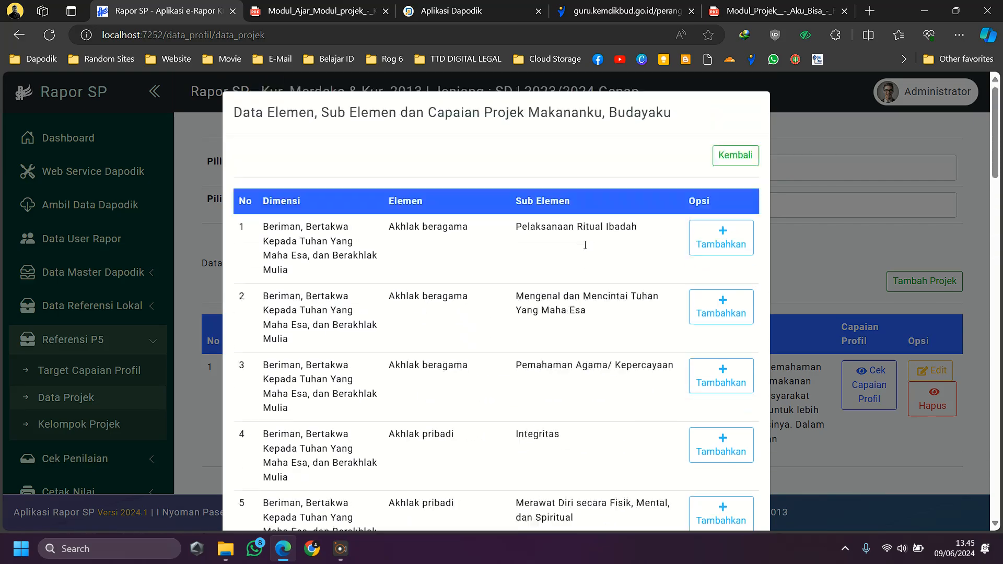
# Go back from the available sub-elements to the project's assigned achievements and review its dimensions and Fase A targets.
pyautogui.click(735, 151)
pyautogui.scroll(-5, 515, 343)
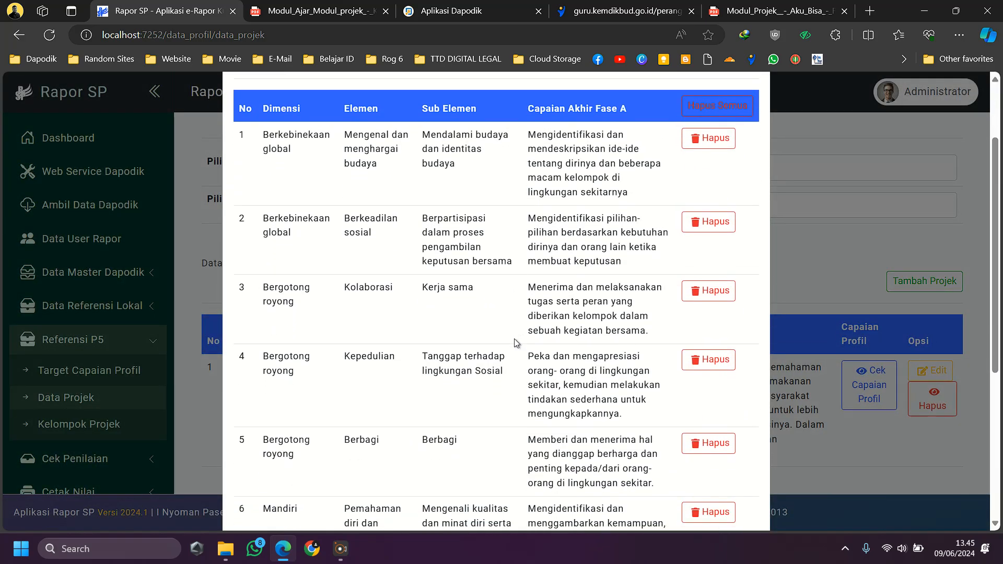
pyautogui.scroll(-3, 515, 343)
pyautogui.scroll(8, 515, 344)
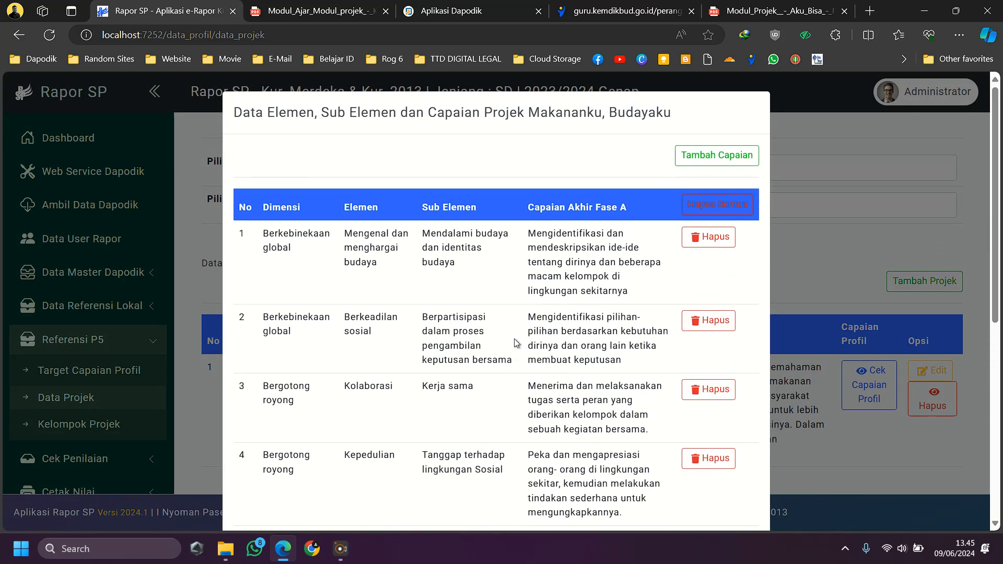
# Examine the Kemandirian, Gotong Royong and Berkebhinekaan Global dimensions in the module PDF's profile table.
pyautogui.click(313, 10)
pyautogui.scroll(-8, 371, 357)
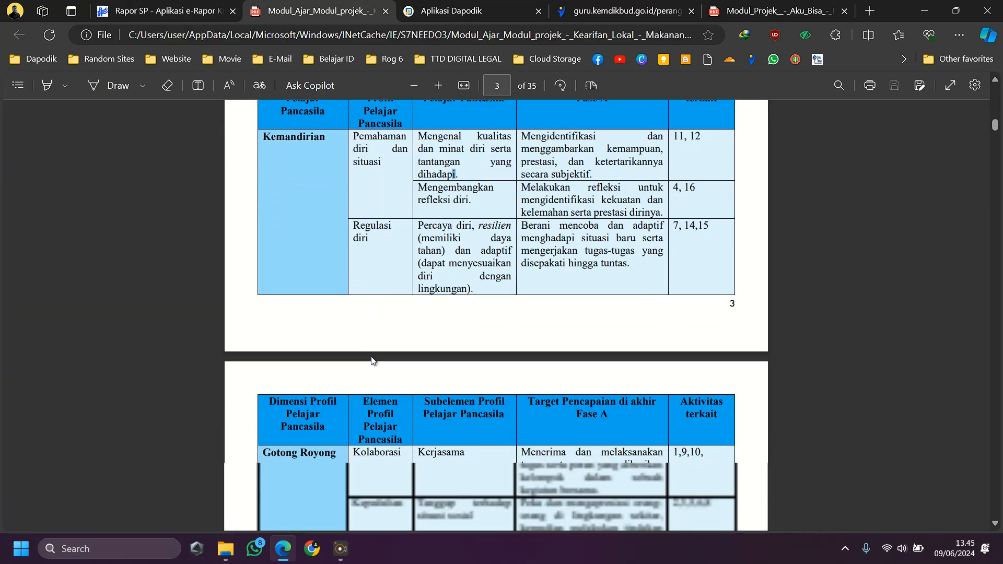
pyautogui.scroll(8, 371, 356)
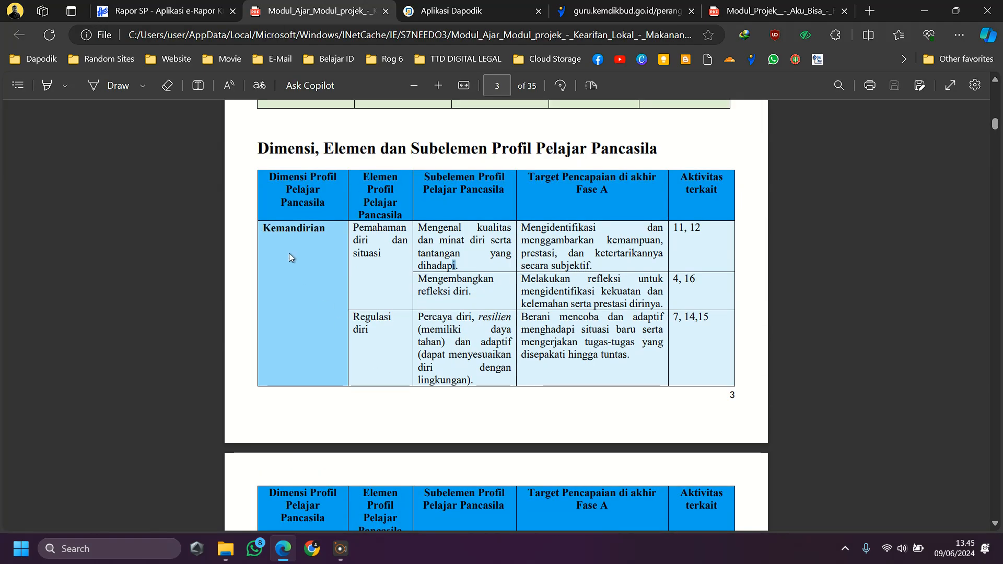
pyautogui.moveTo(275, 229); pyautogui.dragTo(287, 230)
pyautogui.scroll(-5, 314, 302)
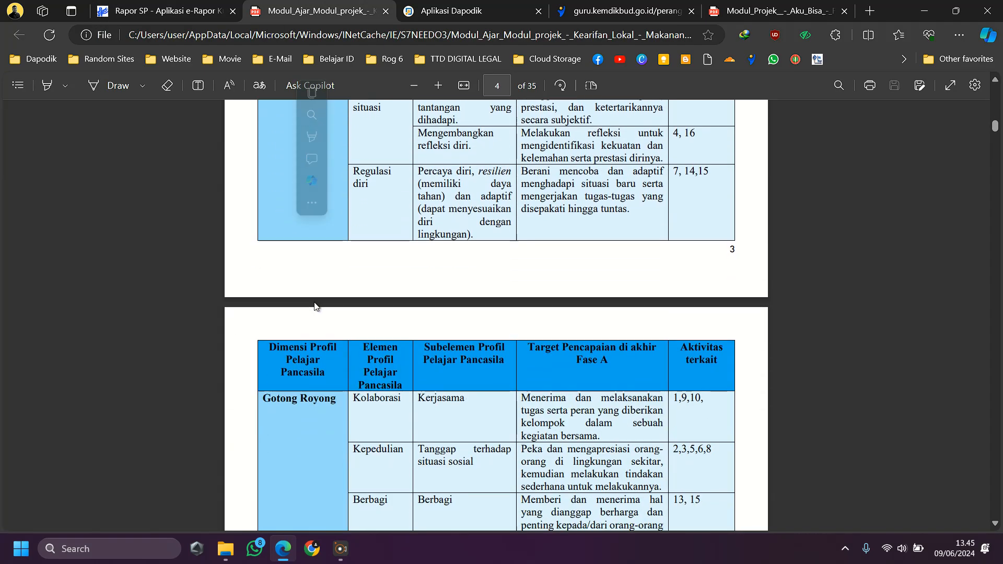
pyautogui.scroll(-2, 322, 389)
pyautogui.scroll(7, 321, 452)
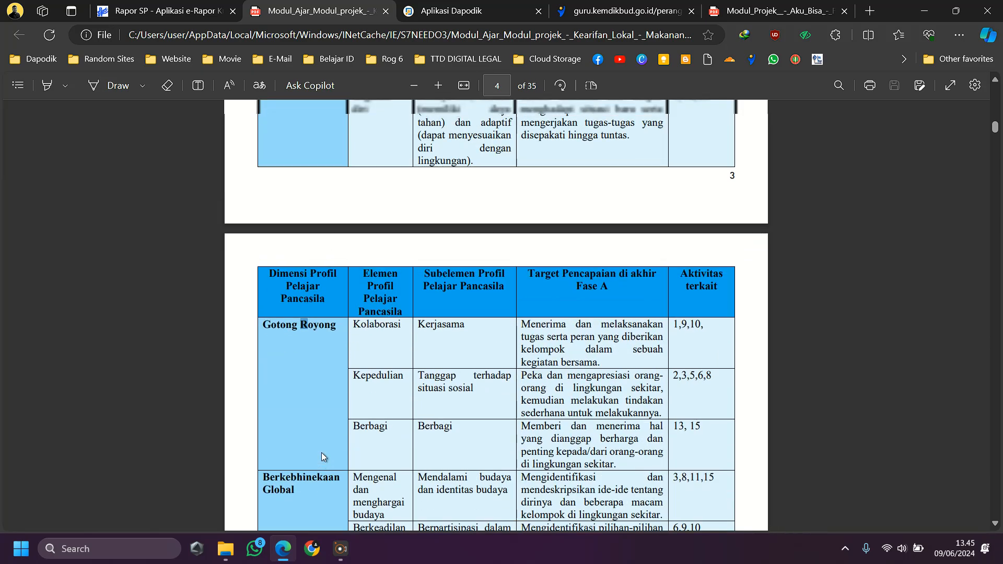
pyautogui.moveTo(298, 272); pyautogui.dragTo(304, 273)
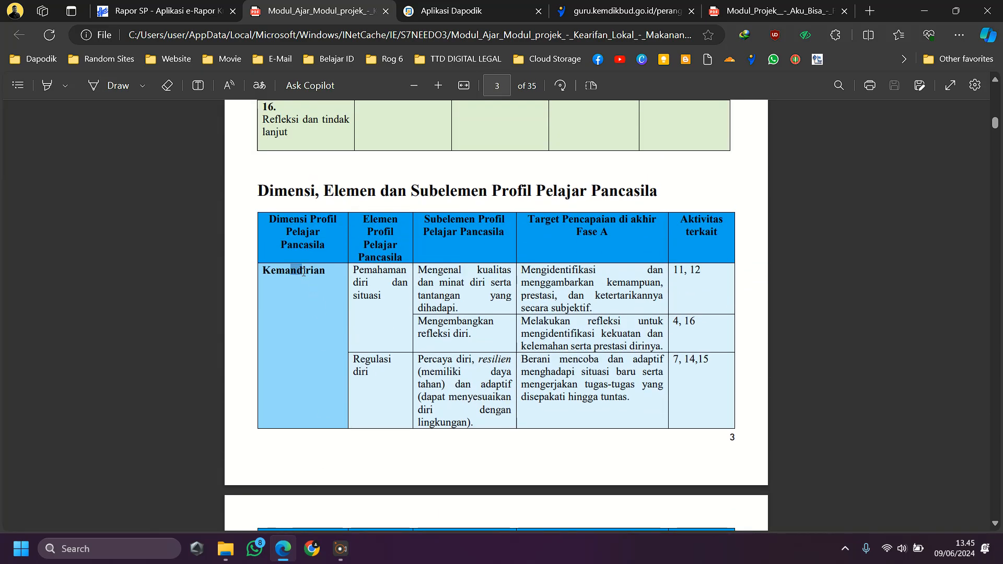
# Return to Rapor SP and find the Mandiri entries among the project's assigned achievements.
pyautogui.click(200, 10)
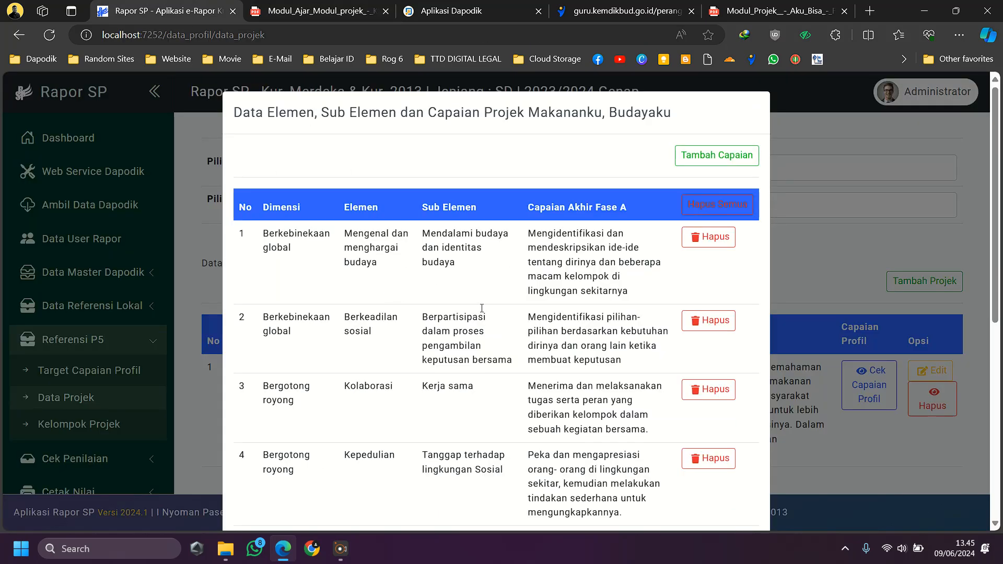
pyautogui.scroll(-3, 416, 304)
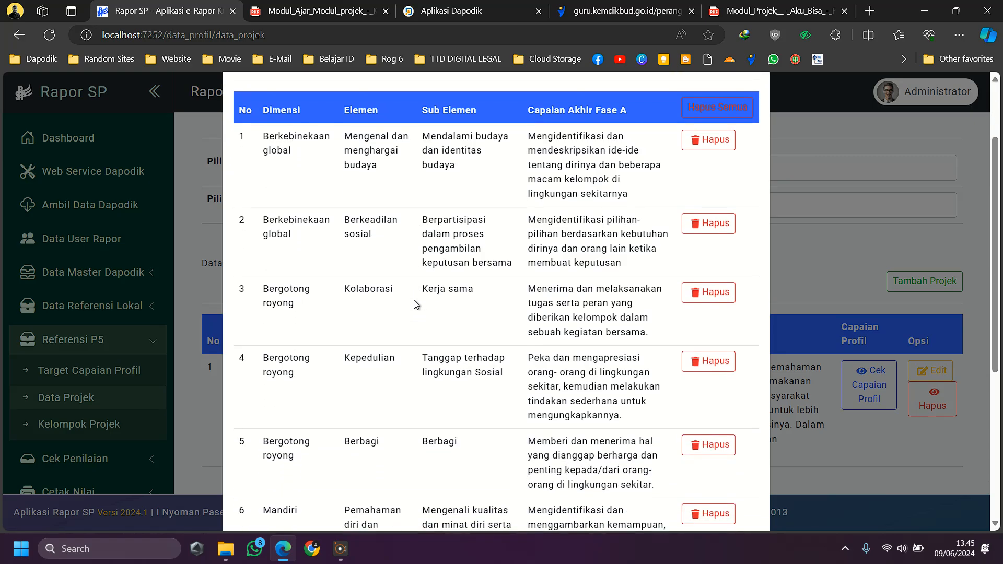
pyautogui.scroll(-5, 414, 300)
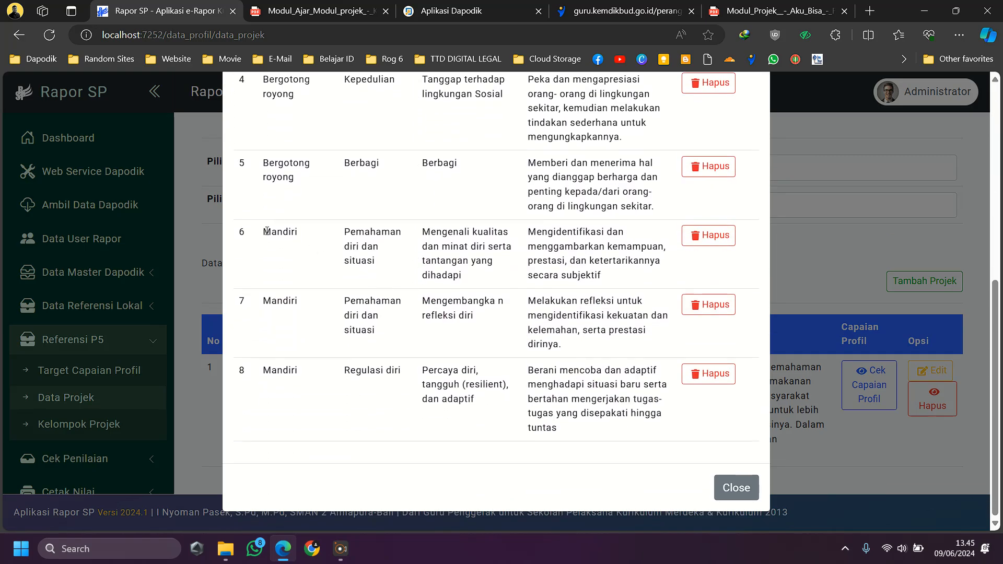
# Examine the three Kemandirian sub-elements in the module PDF, from Mengenal kualitas dan minat diri to Percaya diri.
pyautogui.hotkey('ctrl', 'Tab')
pyautogui.scroll(-2, 409, 380)
pyautogui.scroll(-1, 410, 381)
pyautogui.scroll(3, 409, 381)
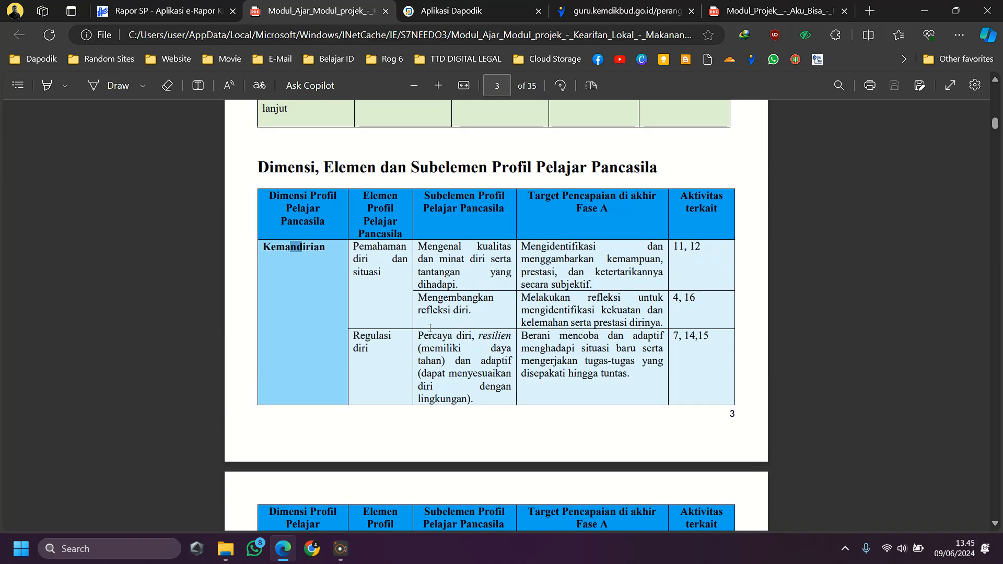
pyautogui.moveTo(418, 246); pyautogui.dragTo(483, 247)
pyautogui.moveTo(418, 297); pyautogui.dragTo(448, 298)
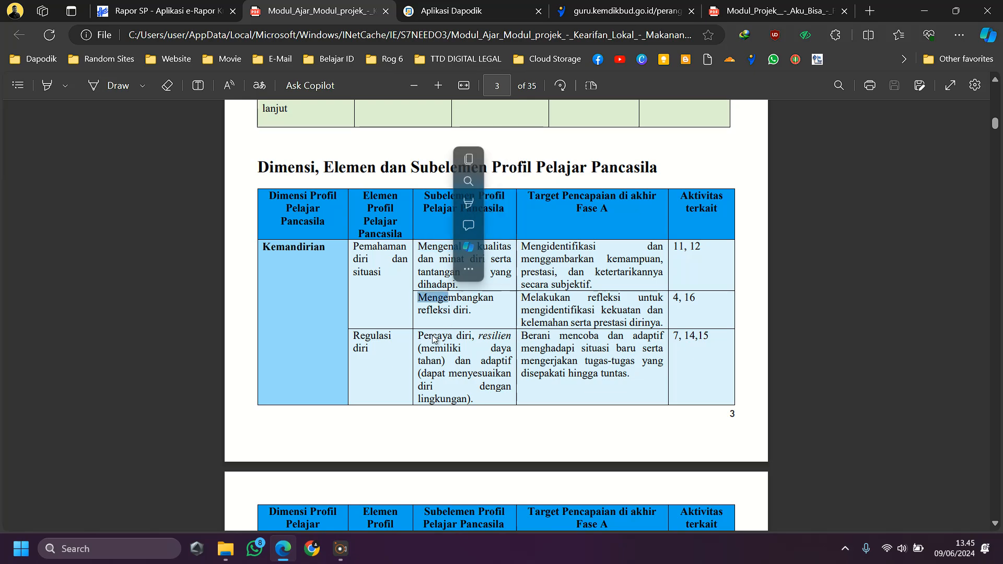
pyautogui.moveTo(424, 336); pyautogui.dragTo(464, 336)
# Compare the module's Kemandirian sub-elements with the three Mandiri rows in Rapor SP's achievements list.
pyautogui.click(174, 6)
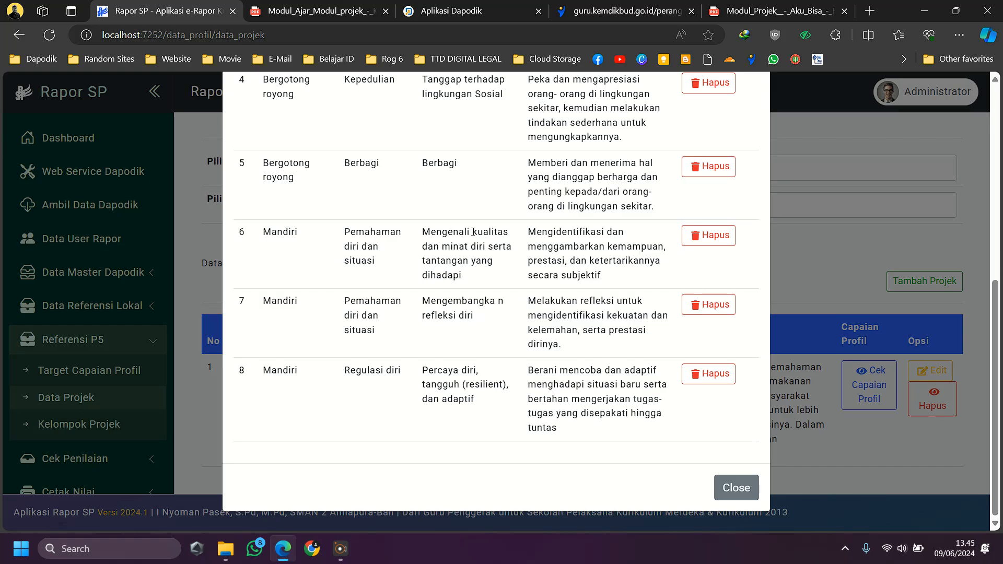
pyautogui.moveTo(441, 230); pyautogui.dragTo(481, 230)
pyautogui.moveTo(433, 302); pyautogui.dragTo(462, 330)
pyautogui.moveTo(425, 370); pyautogui.dragTo(472, 399)
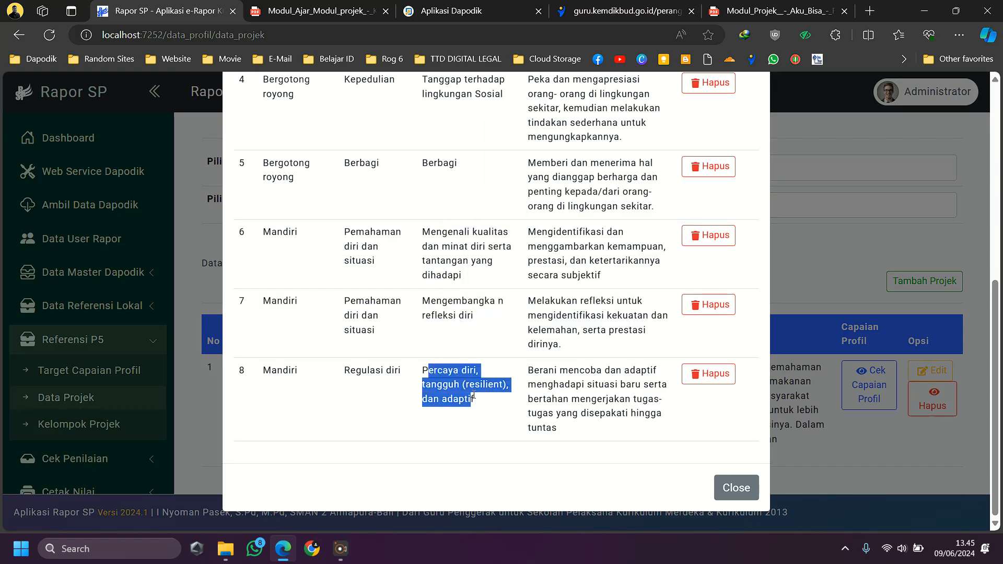
pyautogui.click(573, 242)
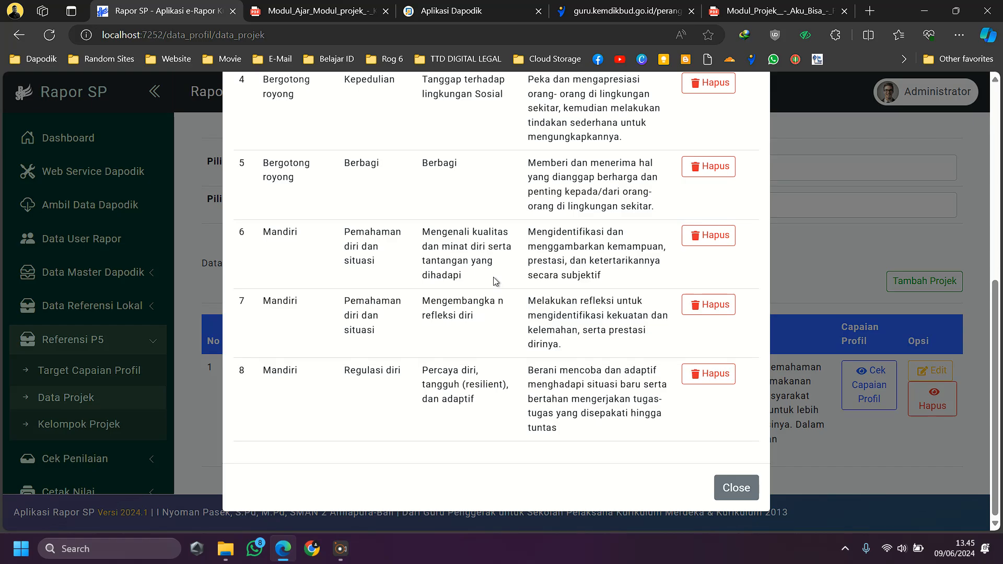
# Review the project's Bergotong royong and Berkebinekaan global rows and find the Gotong Royong dimension in the module PDF.
pyautogui.scroll(3, 496, 281)
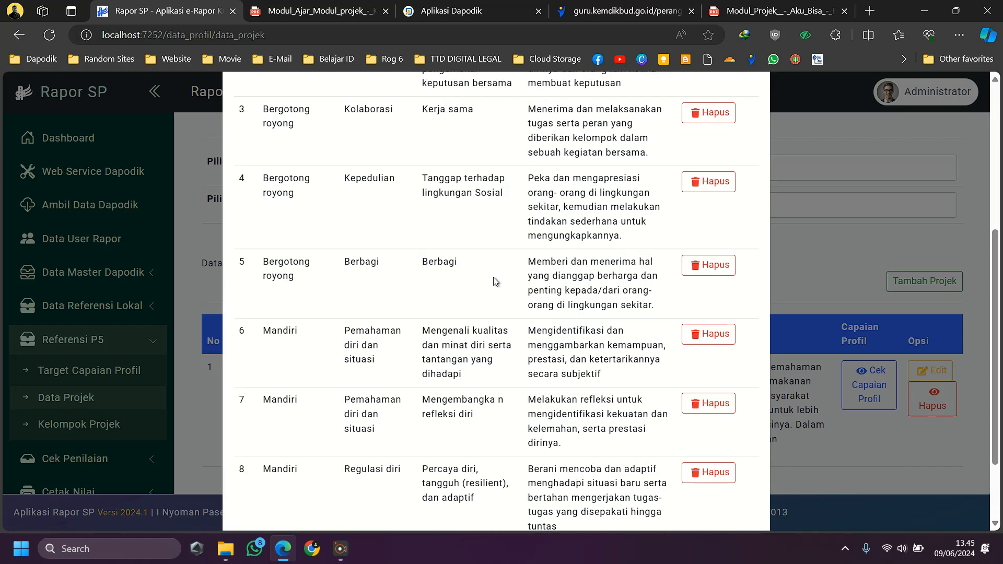
pyautogui.scroll(3, 400, 333)
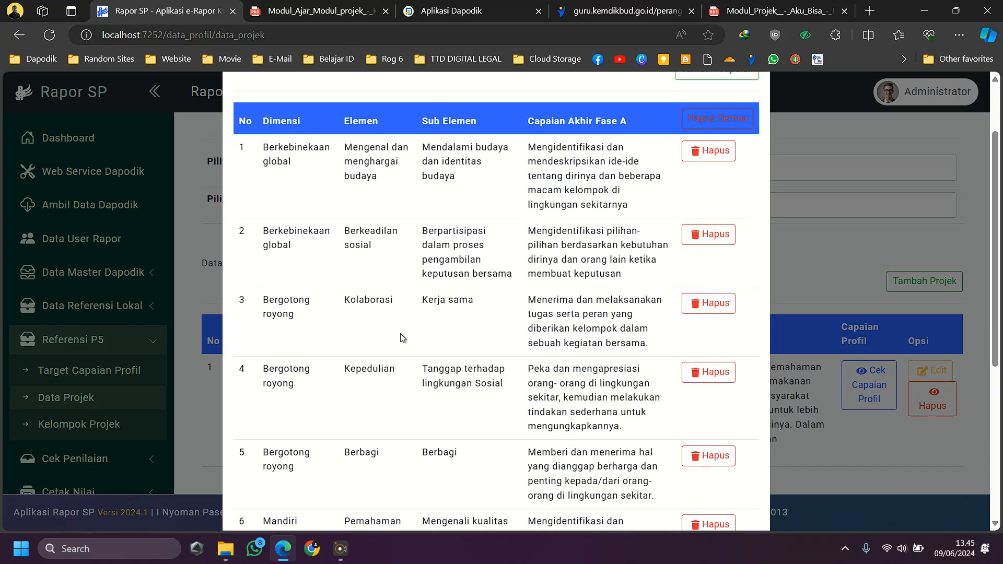
pyautogui.scroll(2, 272, 183)
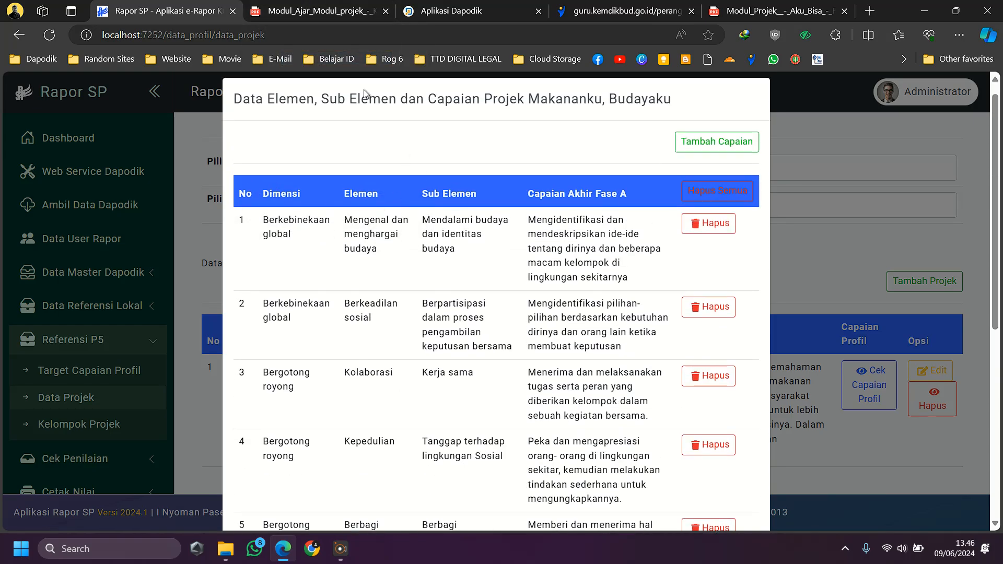
pyautogui.click(314, 10)
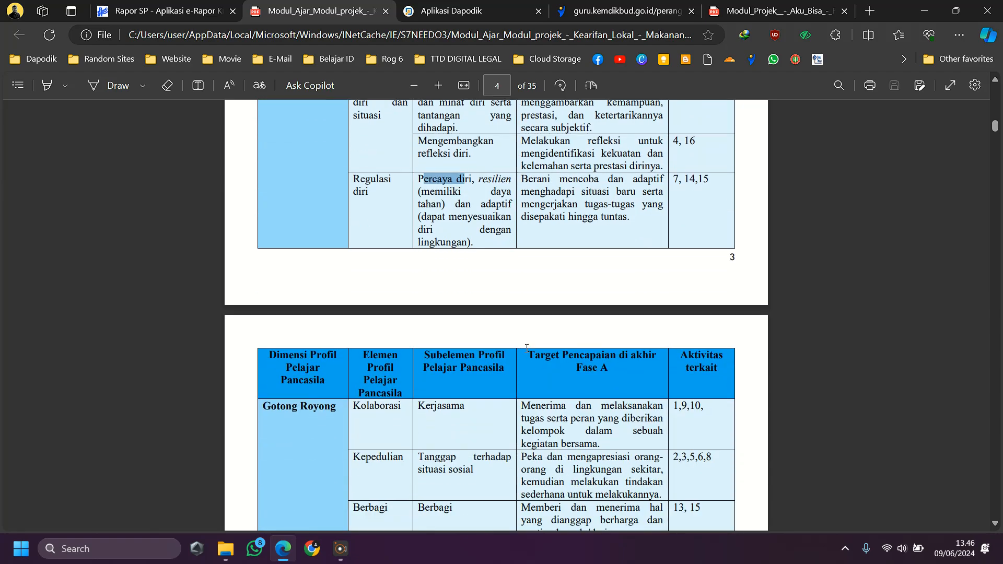
pyautogui.scroll(-2, 527, 346)
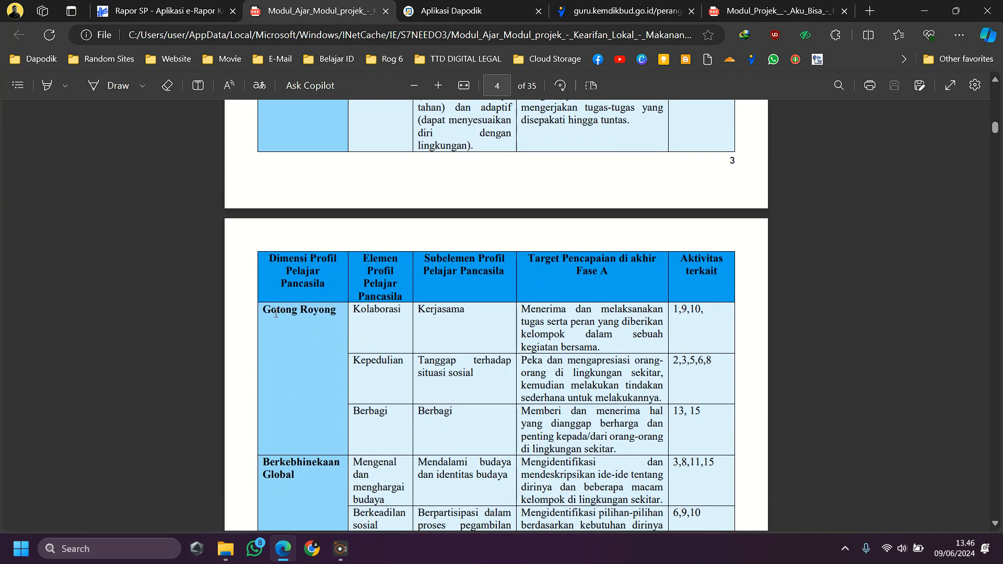
# Compare the module's Kolaborasi and Kerjasama entry with the Bergotong royong rows in Rapor SP and close the achievements list.
pyautogui.click(160, 5)
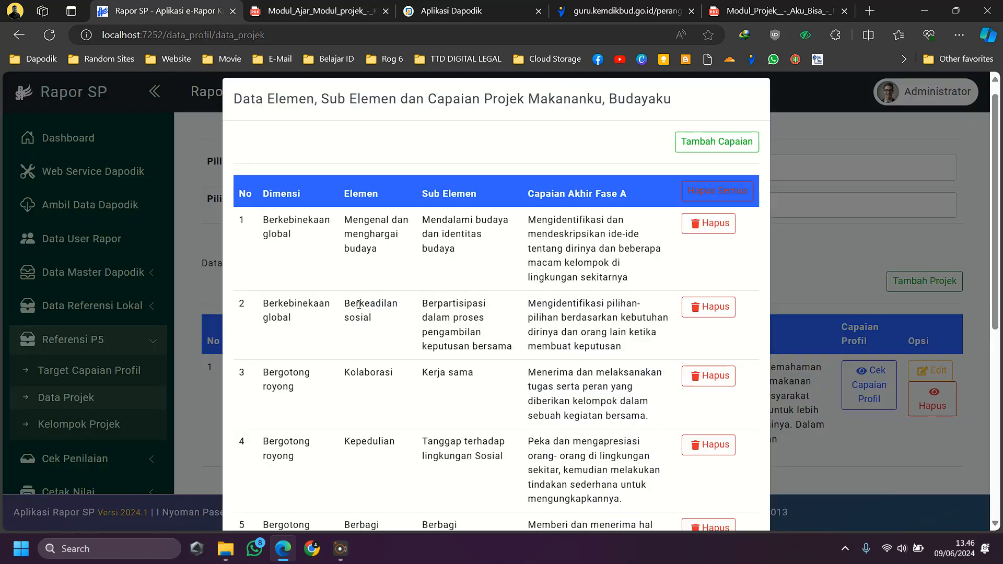
pyautogui.scroll(-1, 365, 291)
pyautogui.hotkey('ctrl', 'Tab')
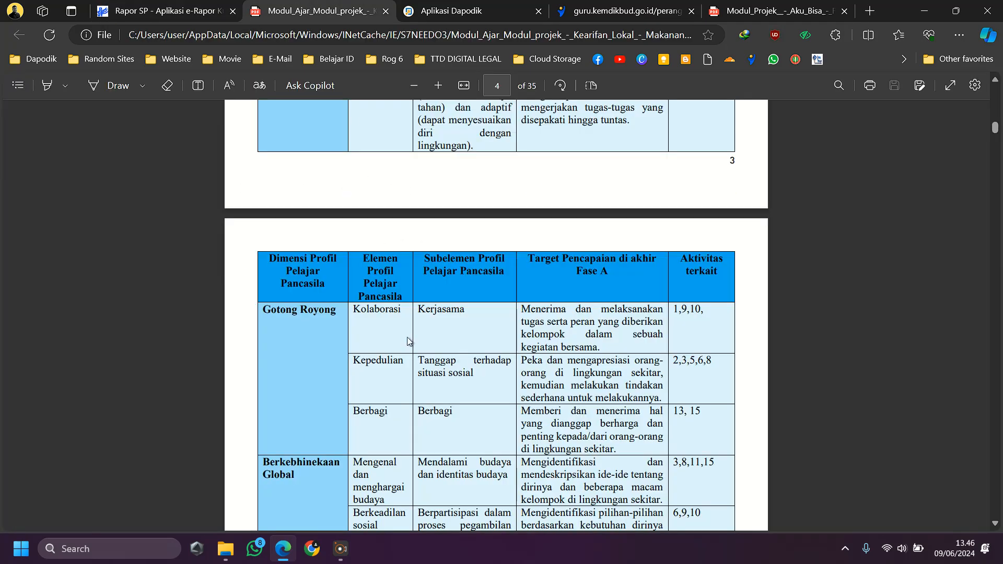
pyautogui.moveTo(353, 310); pyautogui.dragTo(442, 309)
pyautogui.click(215, 6)
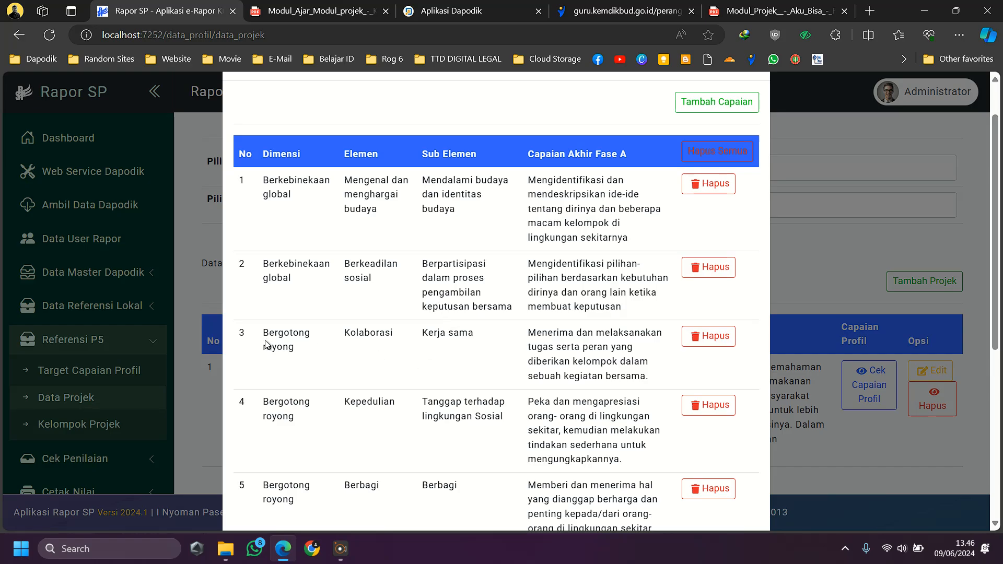
pyautogui.moveTo(365, 336); pyautogui.dragTo(376, 336)
pyautogui.scroll(-5, 721, 362)
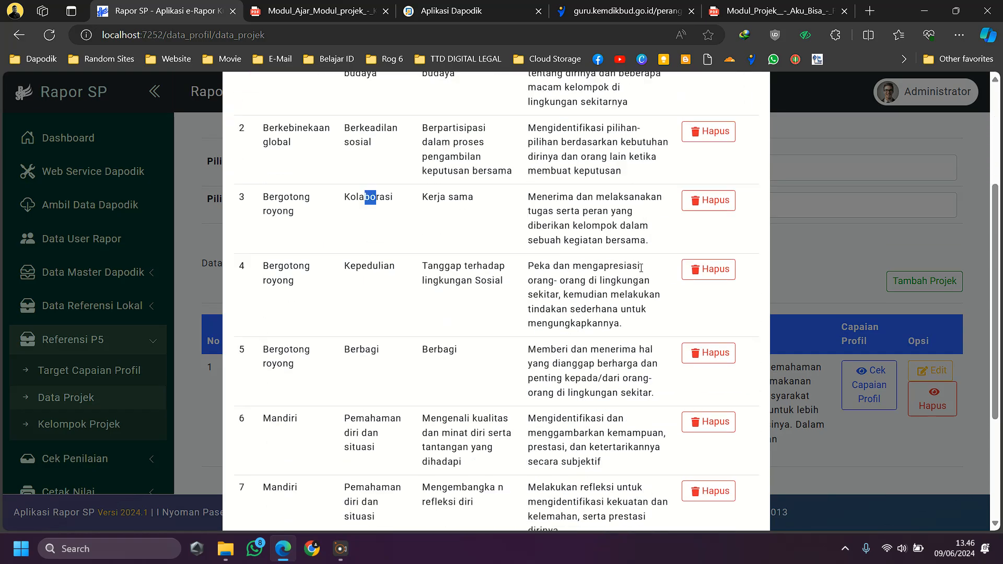
pyautogui.click(756, 493)
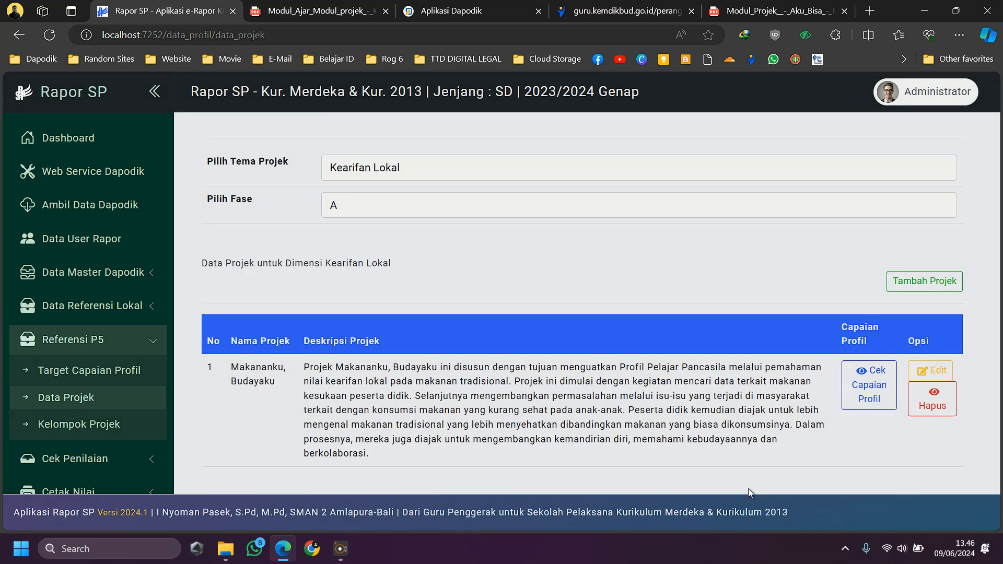
pyautogui.scroll(-1, 779, 330)
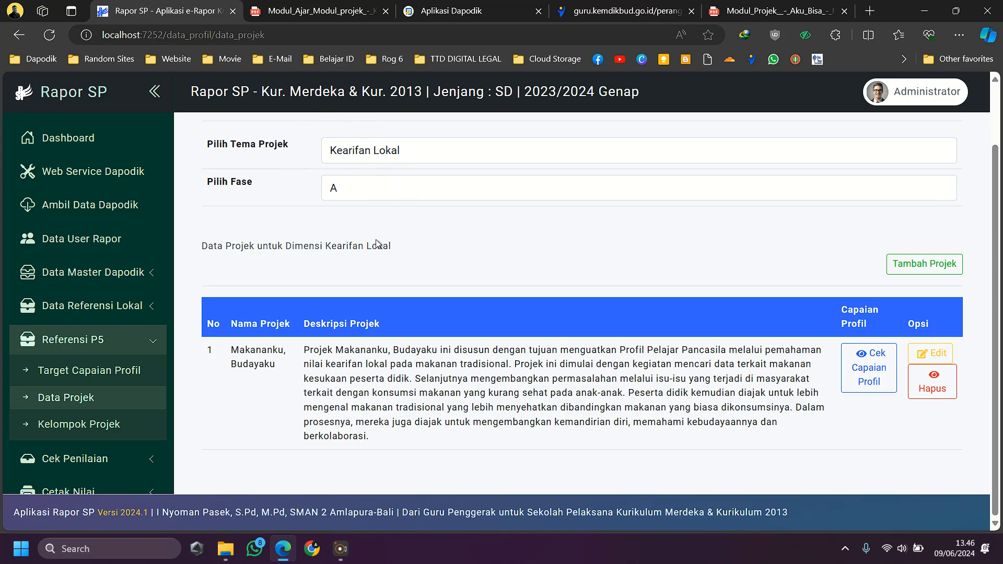
# Open the project groups list and review the projects assigned to group KELAS 1A, starting with Makananku, Budayaku.
pyautogui.click(107, 428)
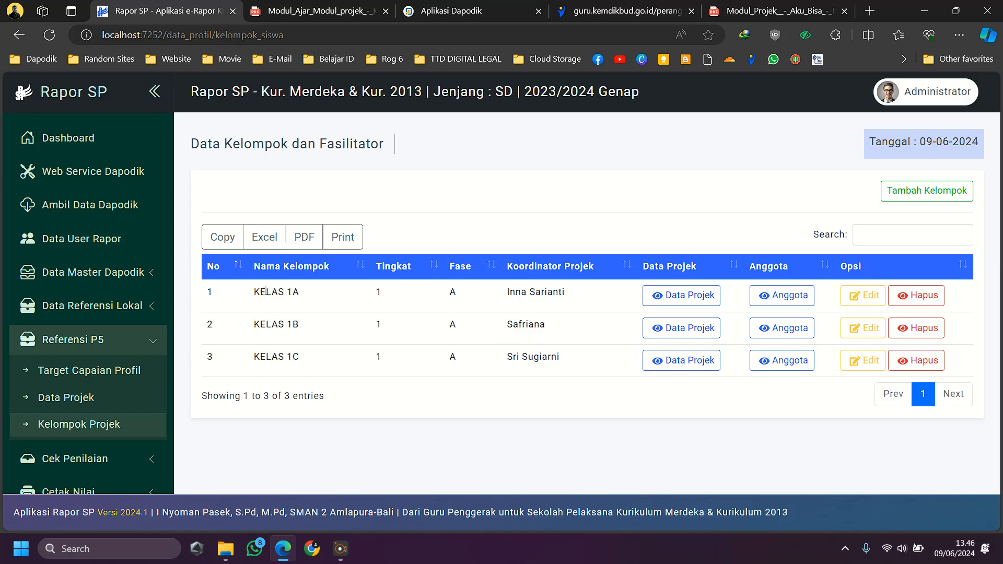
pyautogui.click(678, 296)
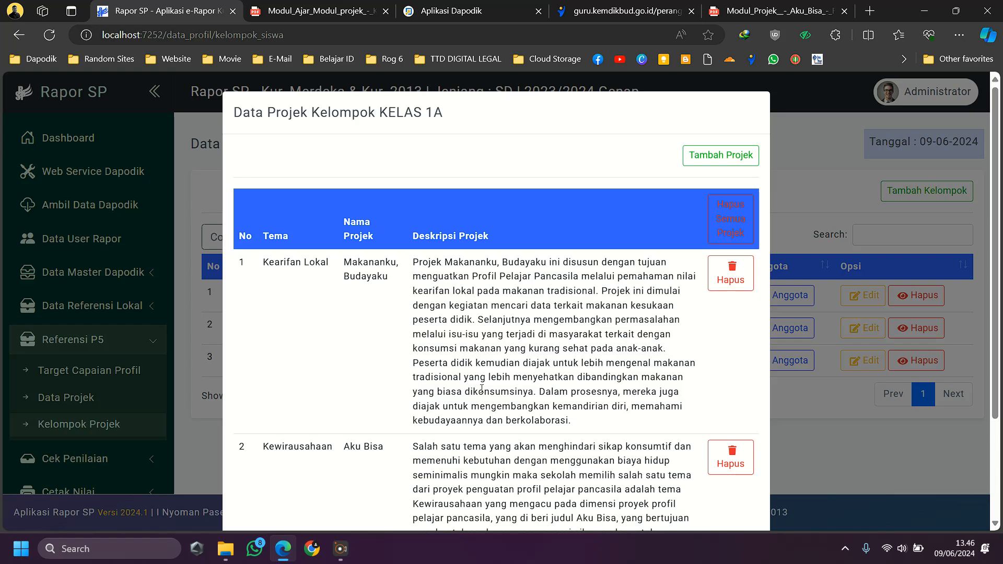
pyautogui.moveTo(266, 261); pyautogui.dragTo(589, 425)
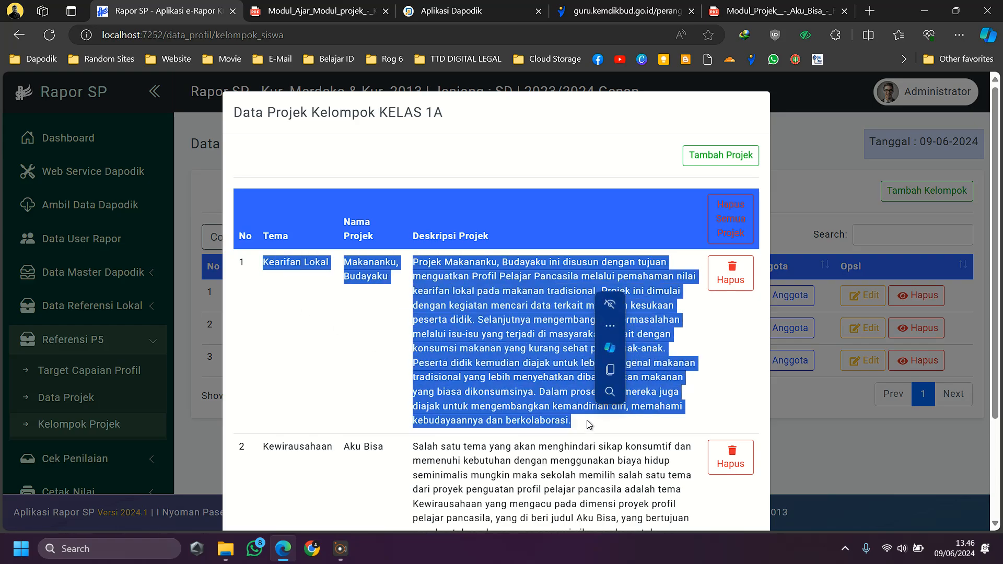
pyautogui.scroll(-3, 549, 429)
# Compare KELAS 1A's assigned projects with the Kearifan Lokal and Kewirausahaan themes recorded in Dapodik.
pyautogui.hotkey('ctrl', '3')
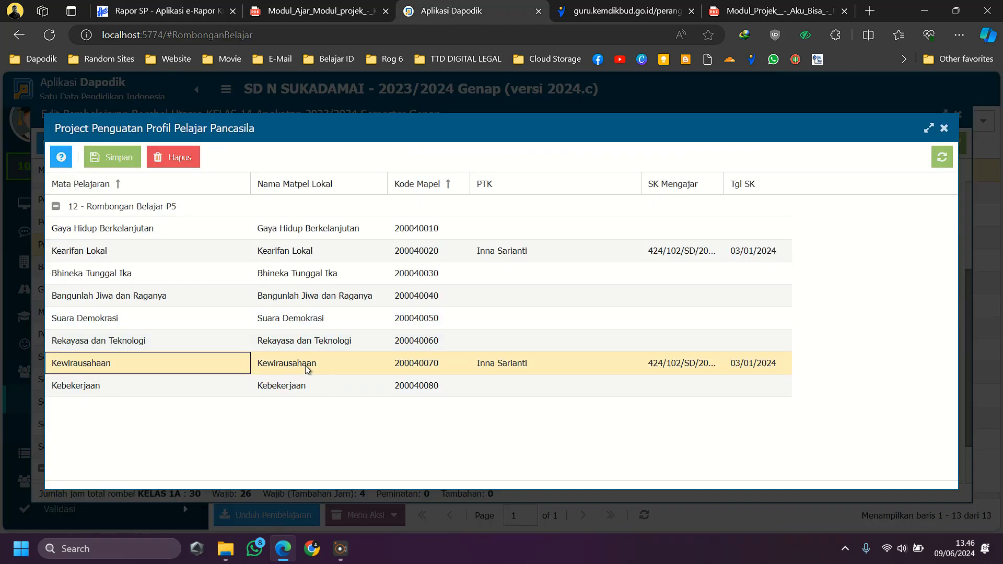
pyautogui.hotkey('ctrl', '2')
pyautogui.hotkey('ctrl', '1')
pyautogui.moveTo(275, 313); pyautogui.dragTo(635, 414)
pyautogui.click(467, 189)
pyautogui.scroll(3, 500, 267)
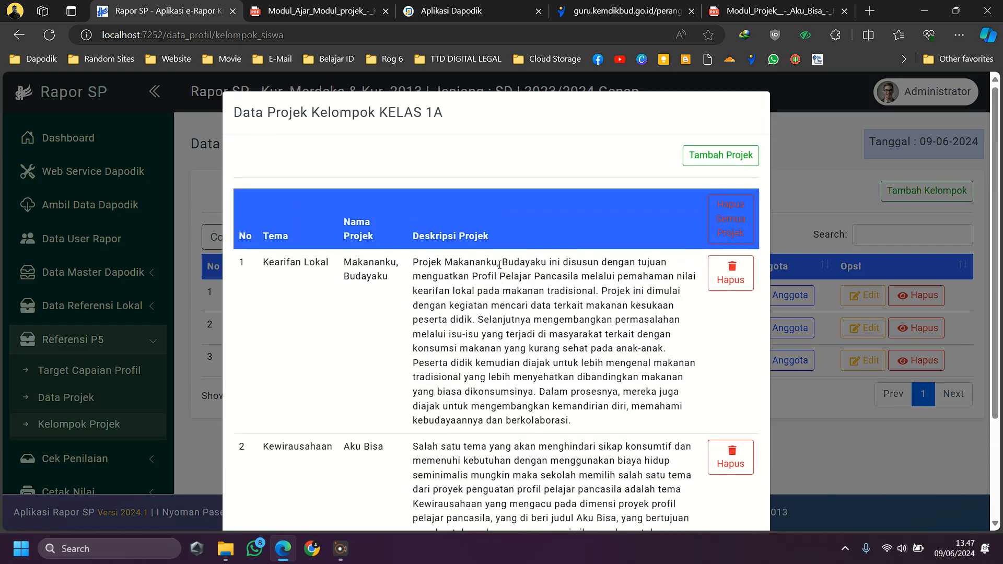
pyautogui.scroll(-2, 499, 265)
pyautogui.scroll(2, 499, 265)
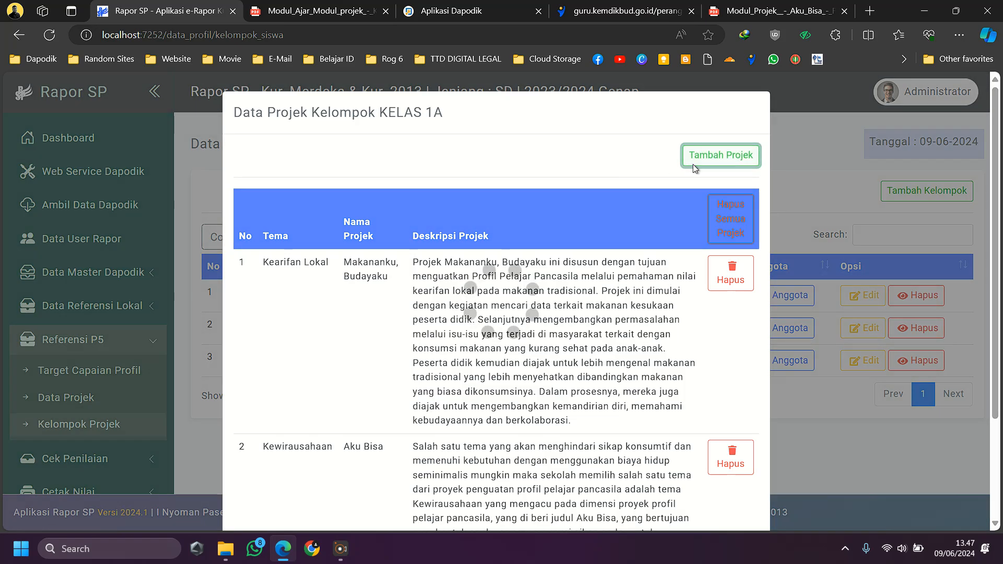
# View the projects available to add to KELAS 1A, and recheck the group's assigned project list.
pyautogui.click(695, 163)
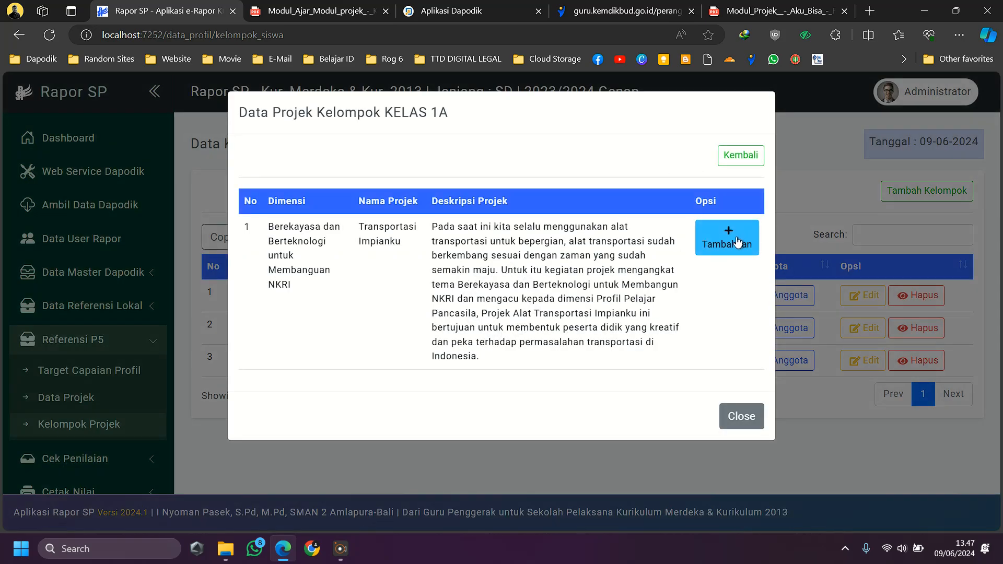
pyautogui.click(740, 418)
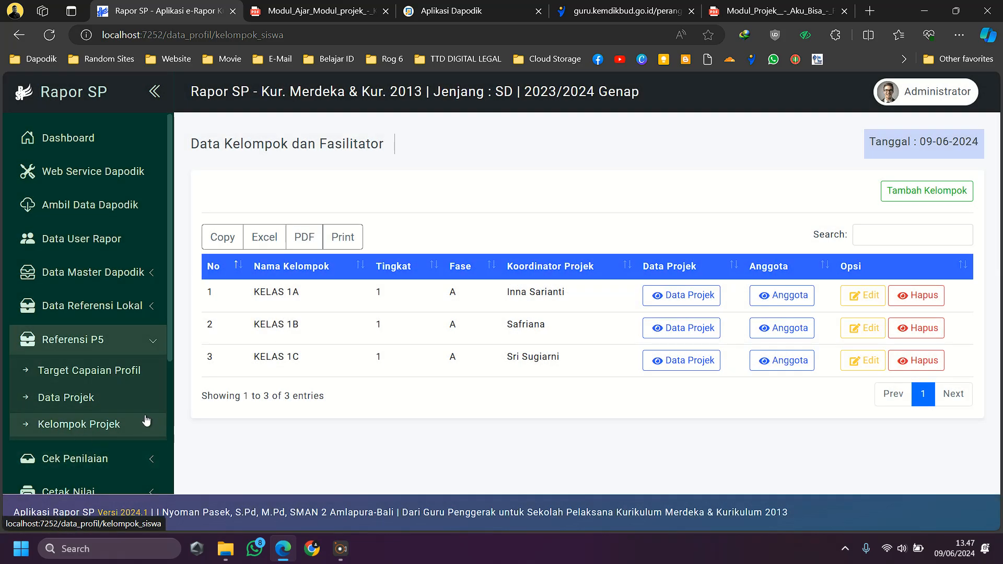
pyautogui.click(669, 296)
pyautogui.scroll(-2, 535, 339)
pyautogui.scroll(2, 535, 340)
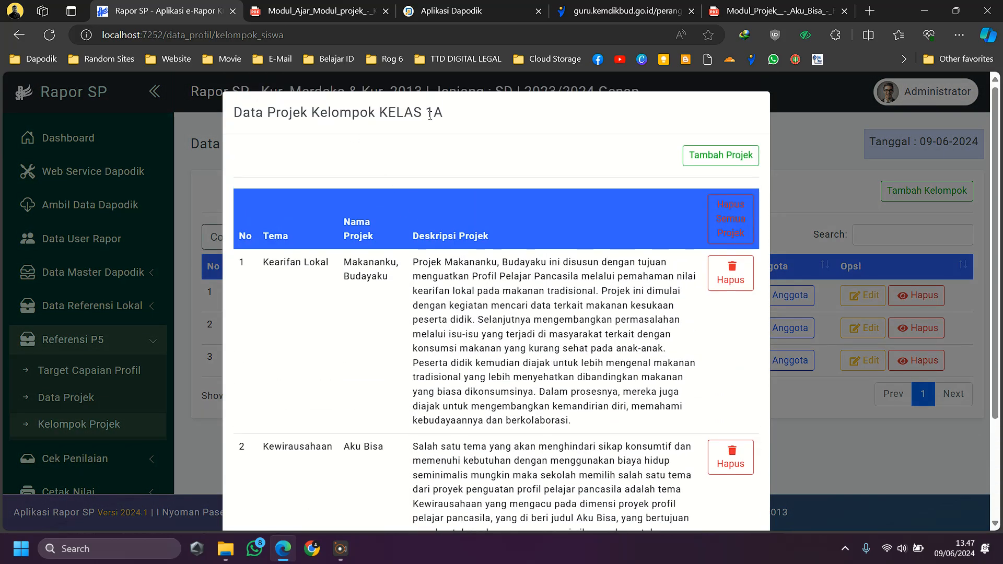
pyautogui.scroll(-3, 763, 456)
pyautogui.click(736, 487)
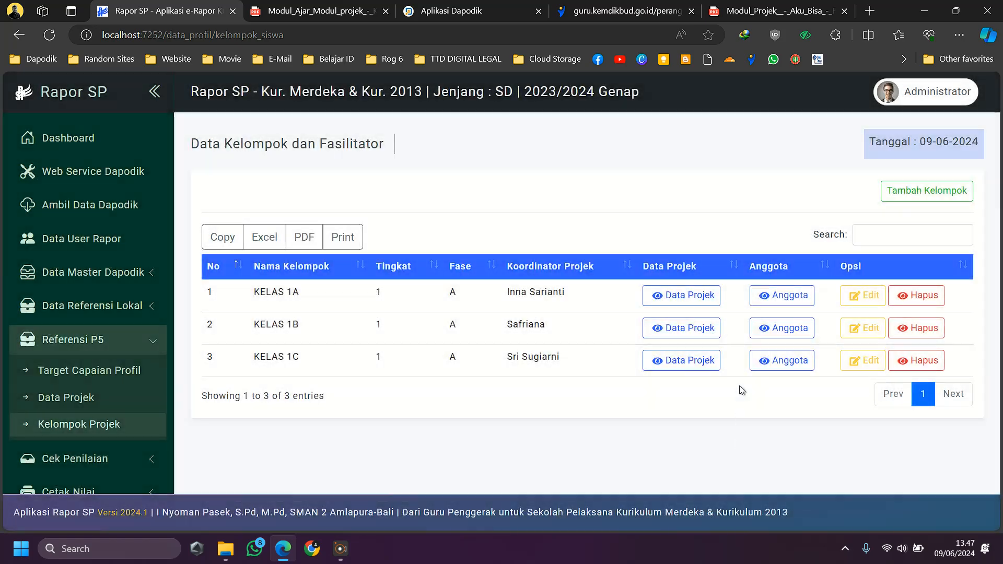
# Check for students from regular class KELAS 1A that can be added to the KELAS 1A project group.
pyautogui.click(784, 294)
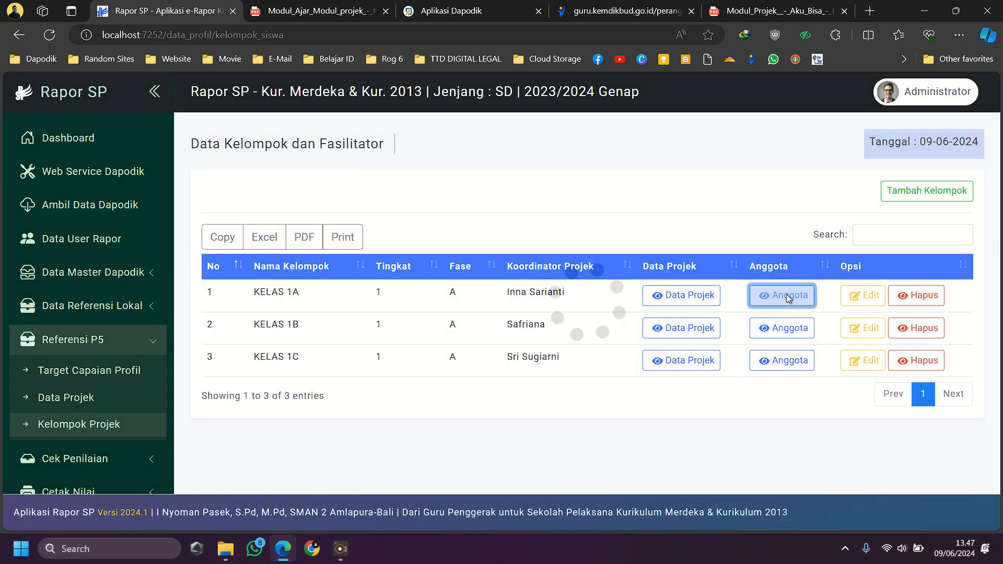
pyautogui.click(703, 160)
pyautogui.click(572, 207)
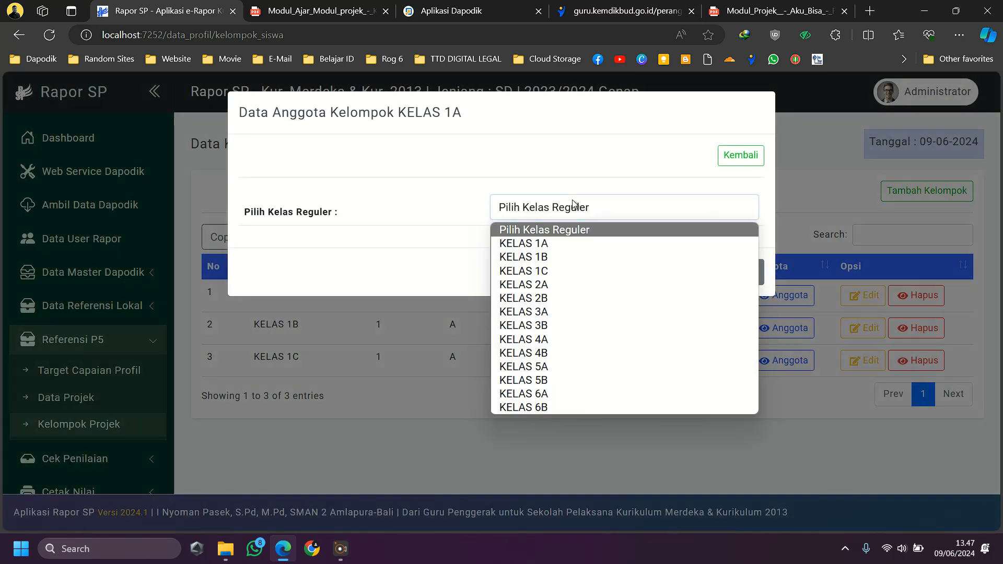
pyautogui.click(530, 248)
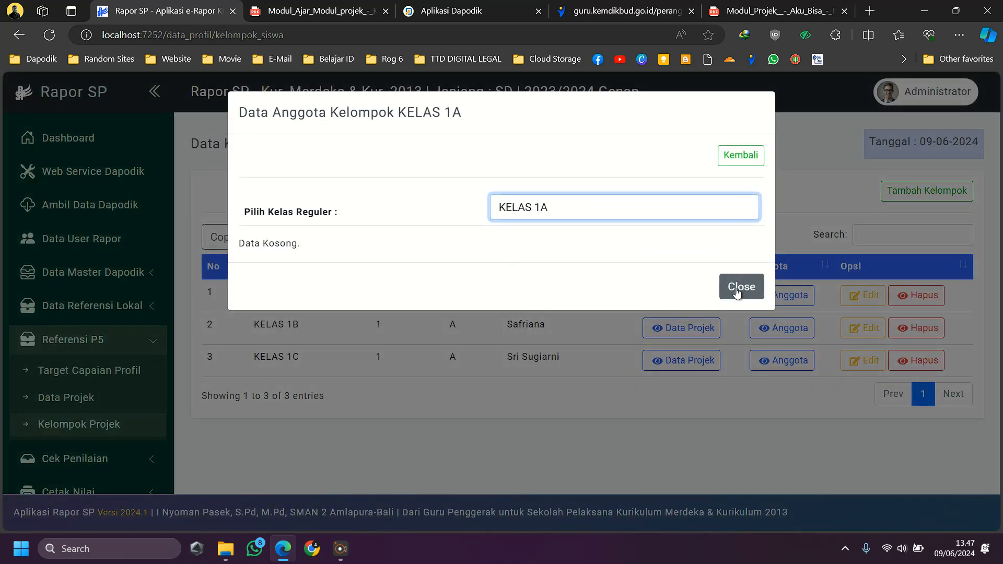
# Return to the KELAS 1A group's member list, review its students and close it.
pyautogui.click(729, 159)
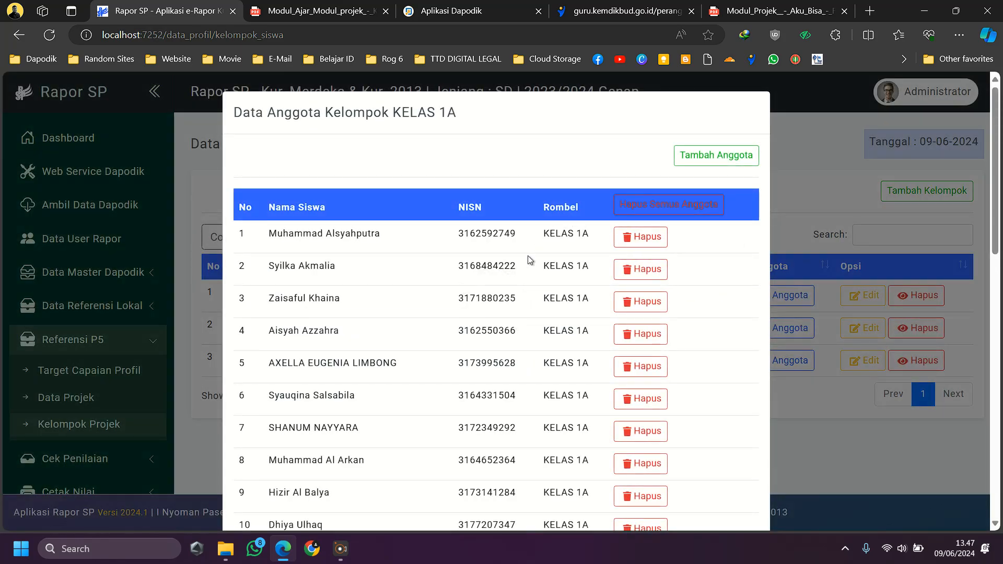
pyautogui.scroll(-8, 498, 324)
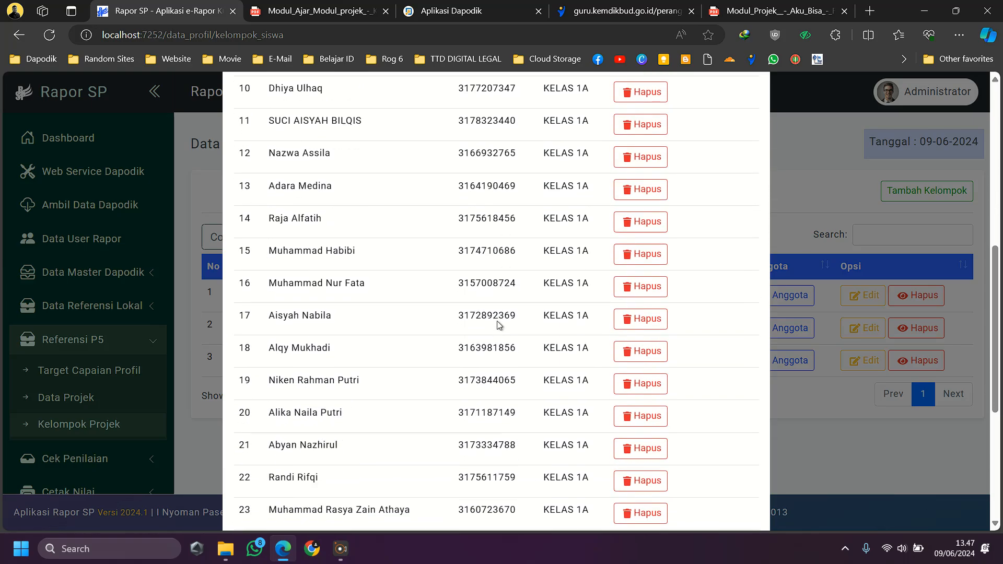
pyautogui.scroll(-5, 498, 324)
pyautogui.click(747, 494)
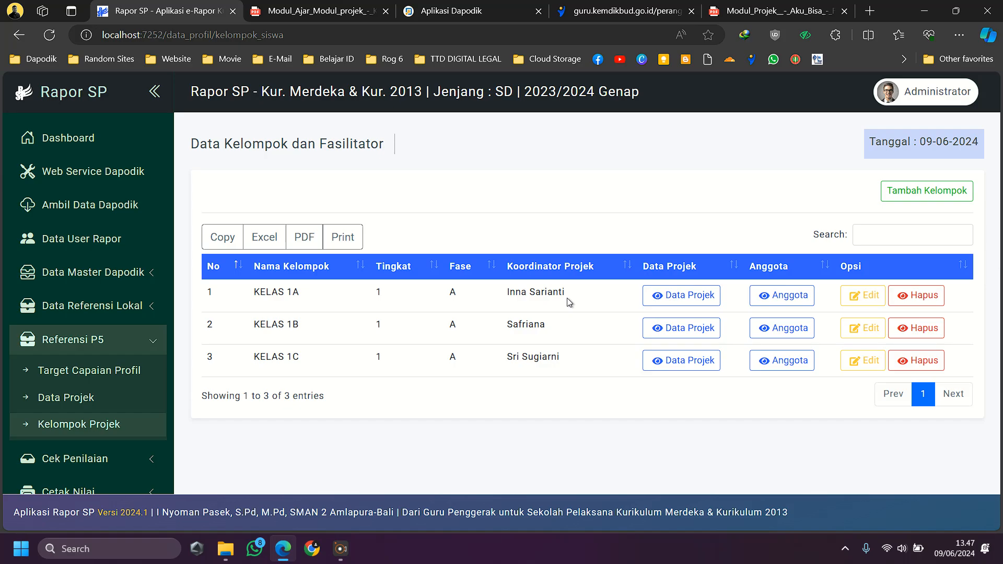
# Sign out of the administrator account and try to sign in with the KELAS 1A project coordinator's user name for 2023/2024 Genap.
pyautogui.moveTo(507, 295); pyautogui.dragTo(565, 295)
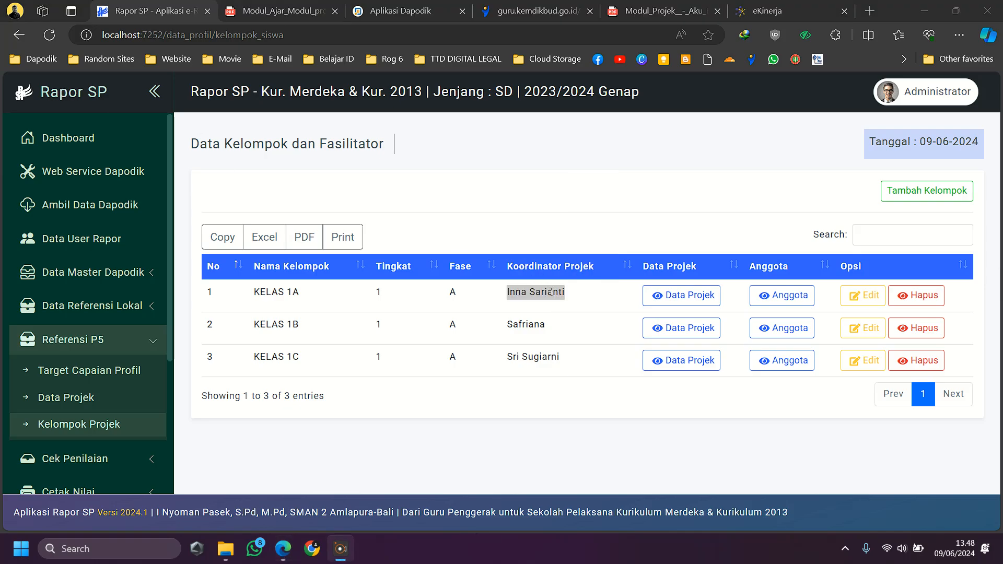
pyautogui.click(522, 297)
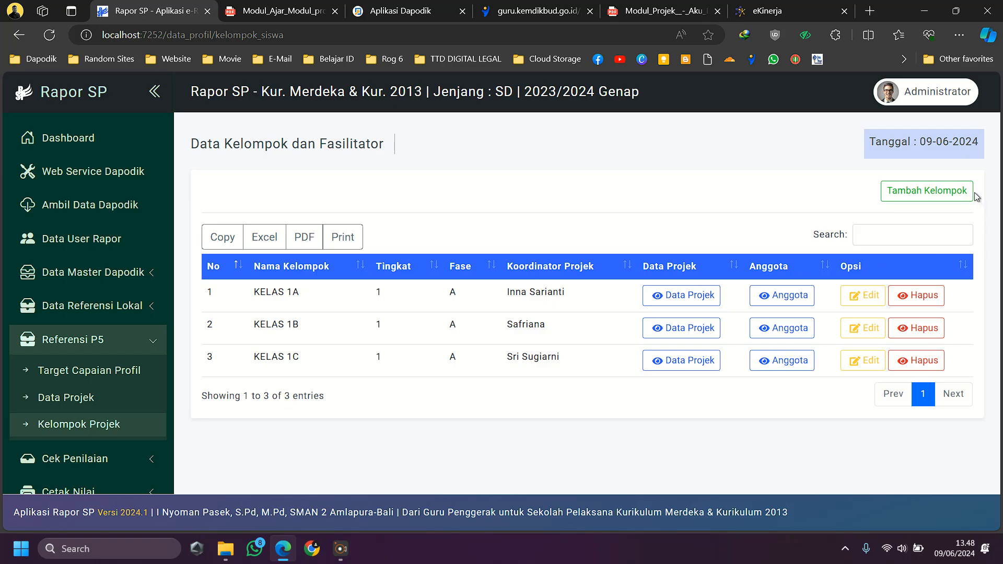
pyautogui.click(935, 101)
pyautogui.click(789, 282)
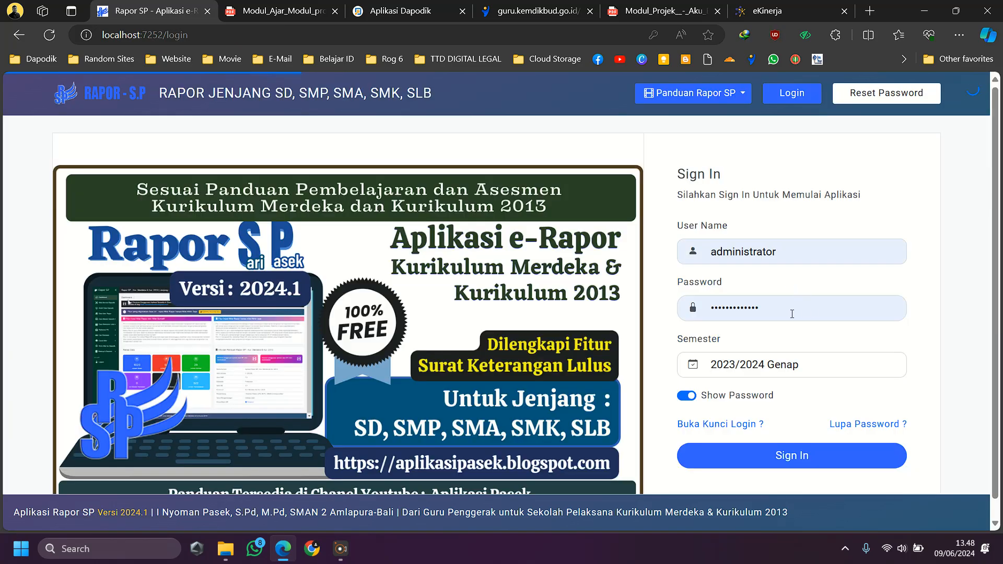
pyautogui.doubleClick(763, 252)
pyautogui.hotkey('ctrl', 'v')
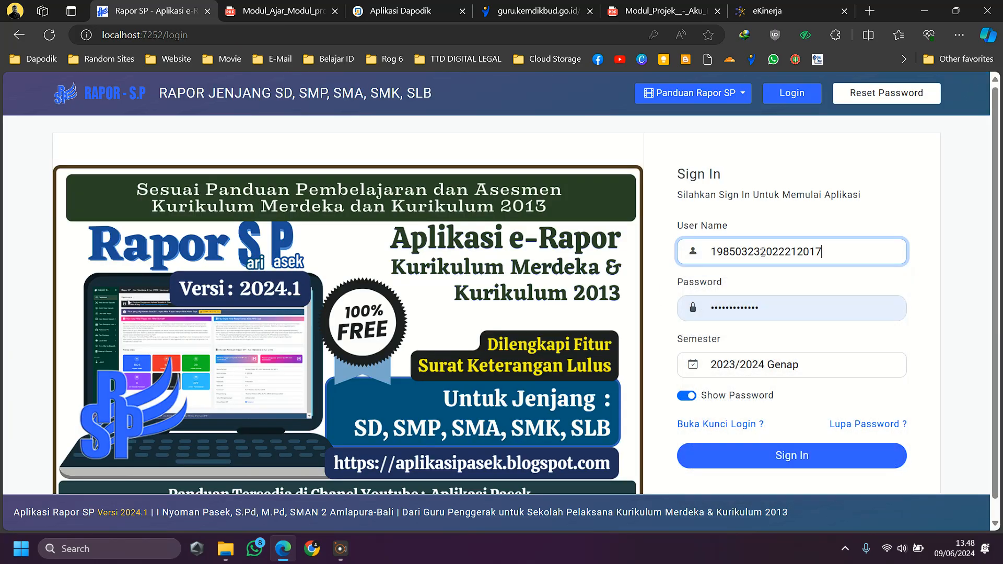
pyautogui.click(752, 457)
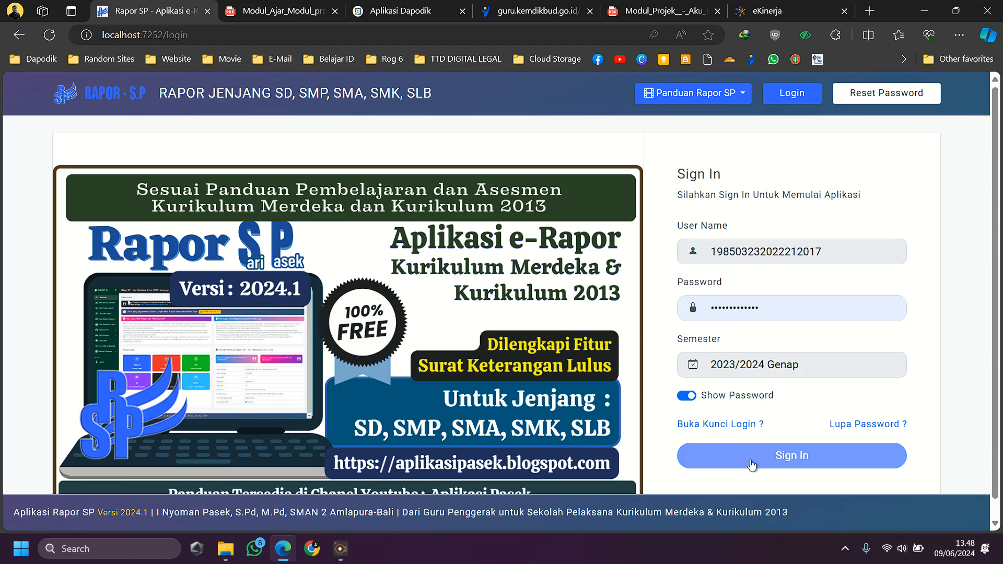
# Retry the sign-in with the coordinator's account, permanently dismiss the usage guide dialog and close the YouTube page.
pyautogui.click(852, 254)
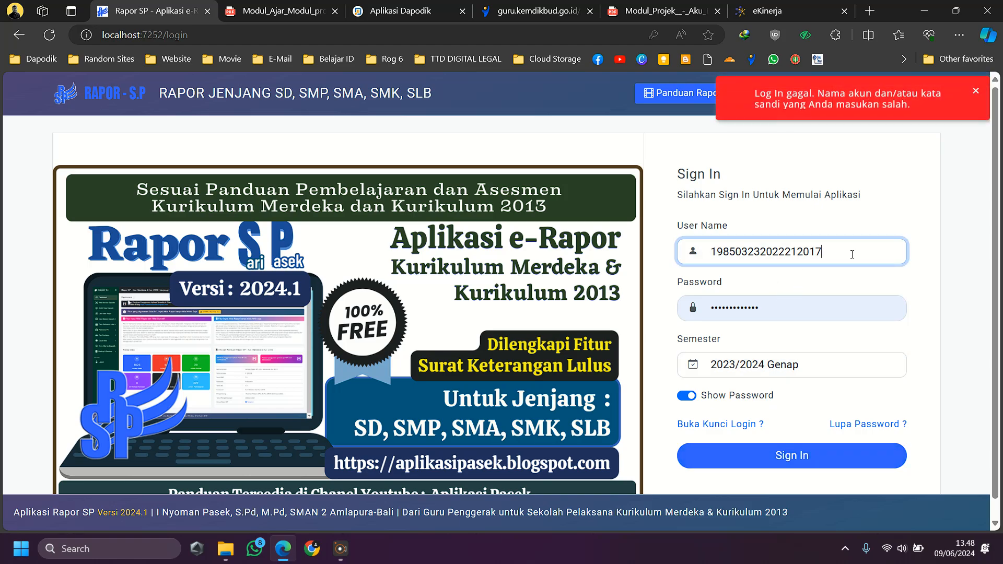
pyautogui.doubleClick(852, 255)
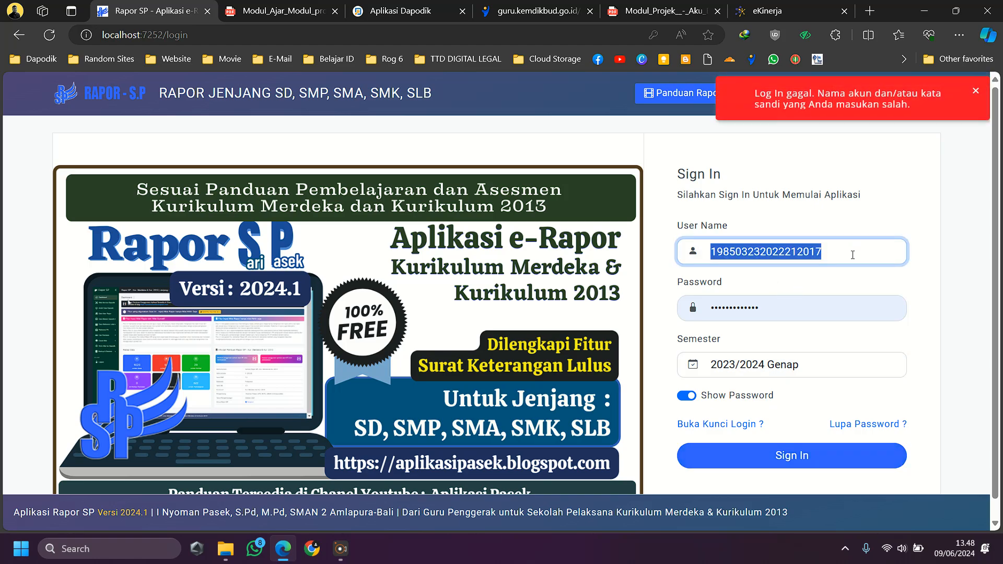
pyautogui.click(852, 254)
pyautogui.press('Return')
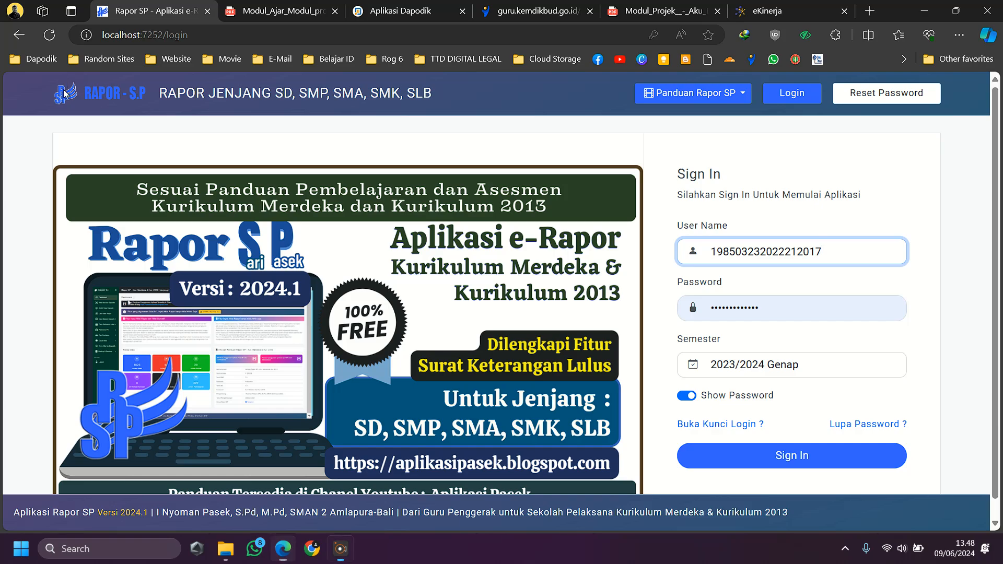
pyautogui.click(740, 247)
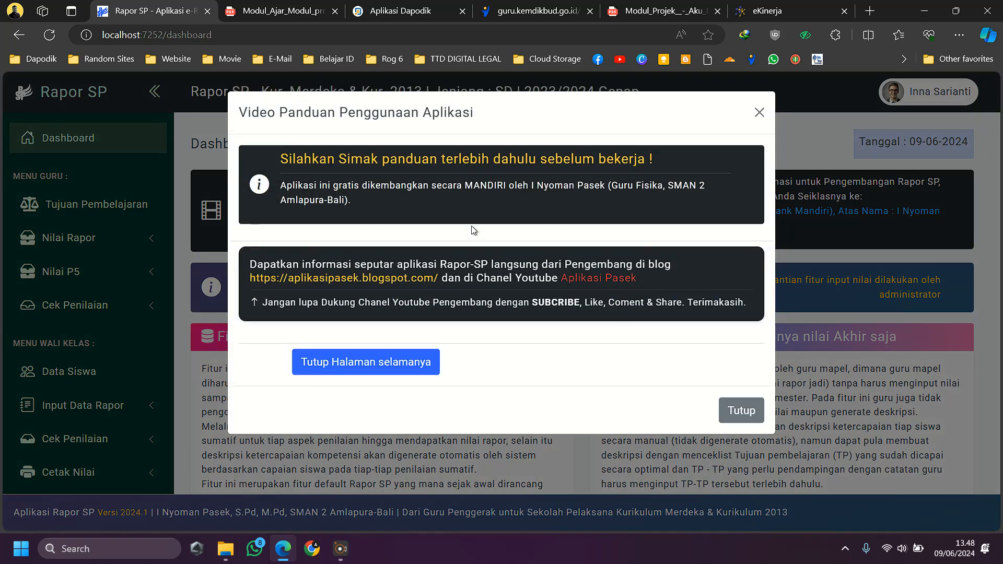
pyautogui.click(395, 368)
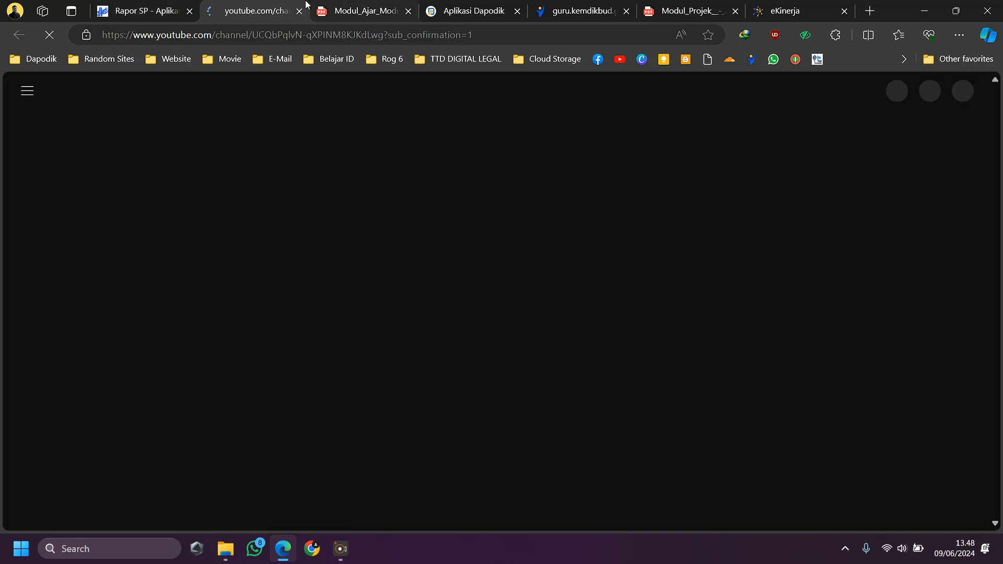
pyautogui.click(299, 11)
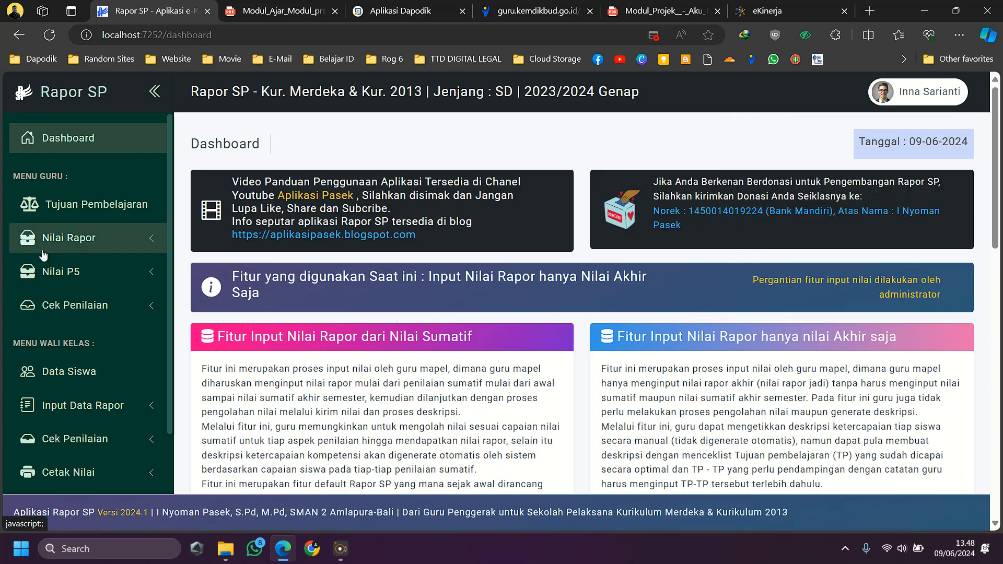
# Look up the learning objectives list for the subject Matematika (Umum).
pyautogui.click(99, 202)
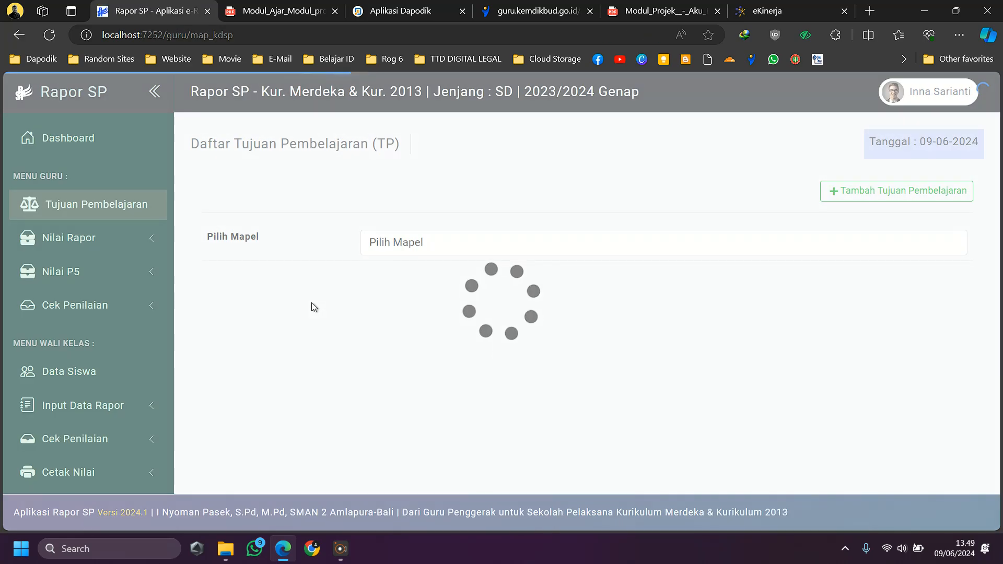
pyautogui.click(543, 242)
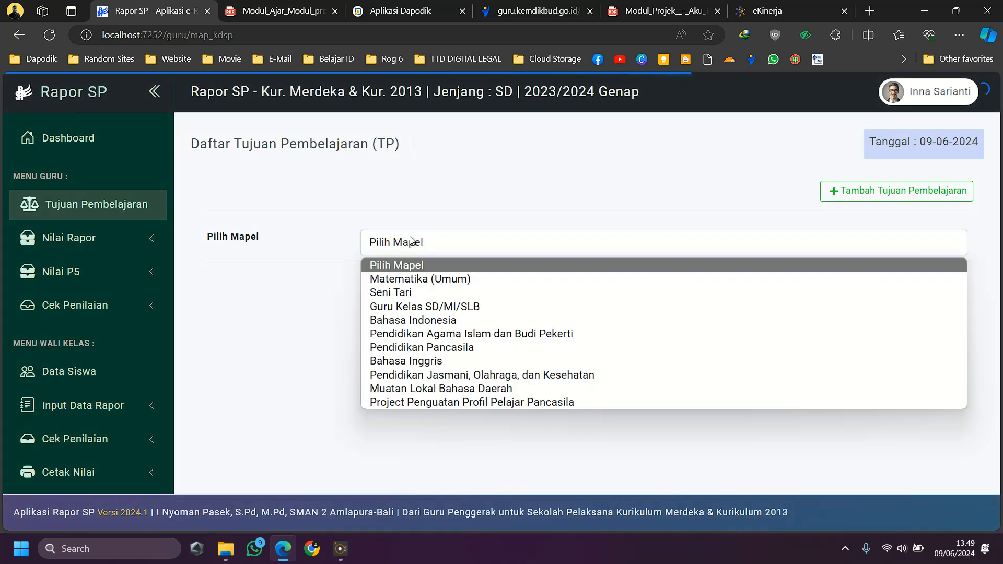
pyautogui.click(543, 278)
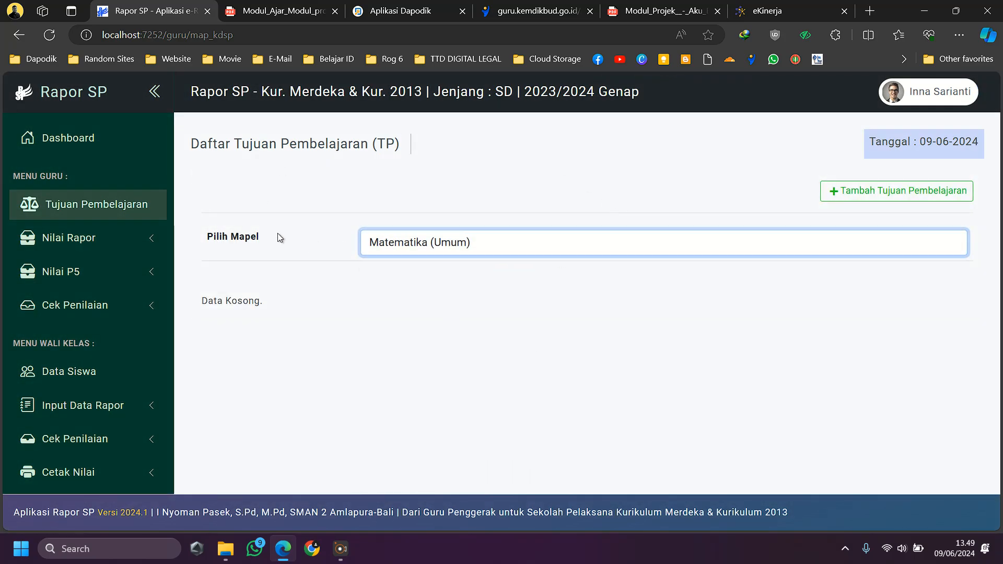
# Open the final report grade entry page and view the classes available to the teacher.
pyautogui.click(156, 241)
pyautogui.click(91, 274)
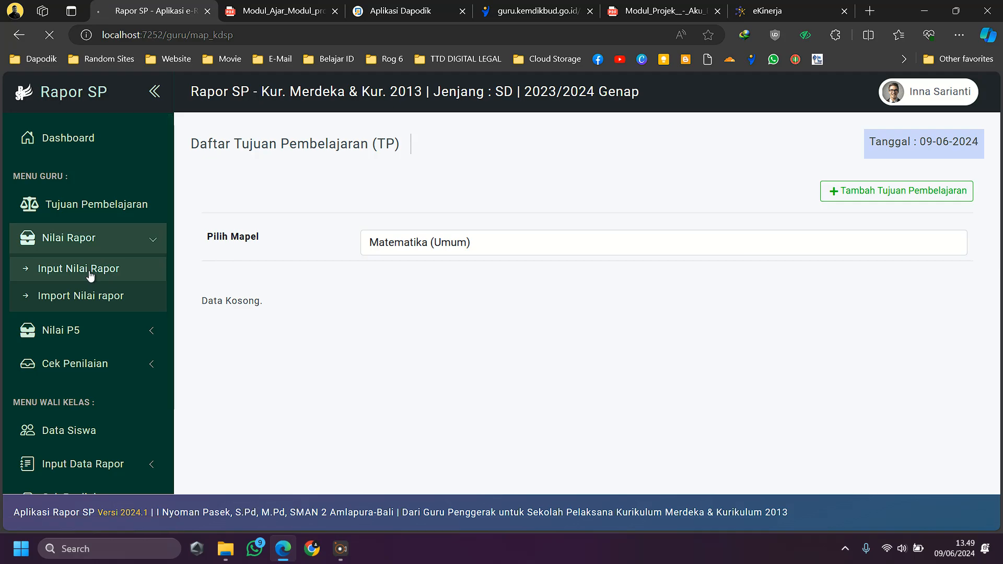
pyautogui.click(415, 226)
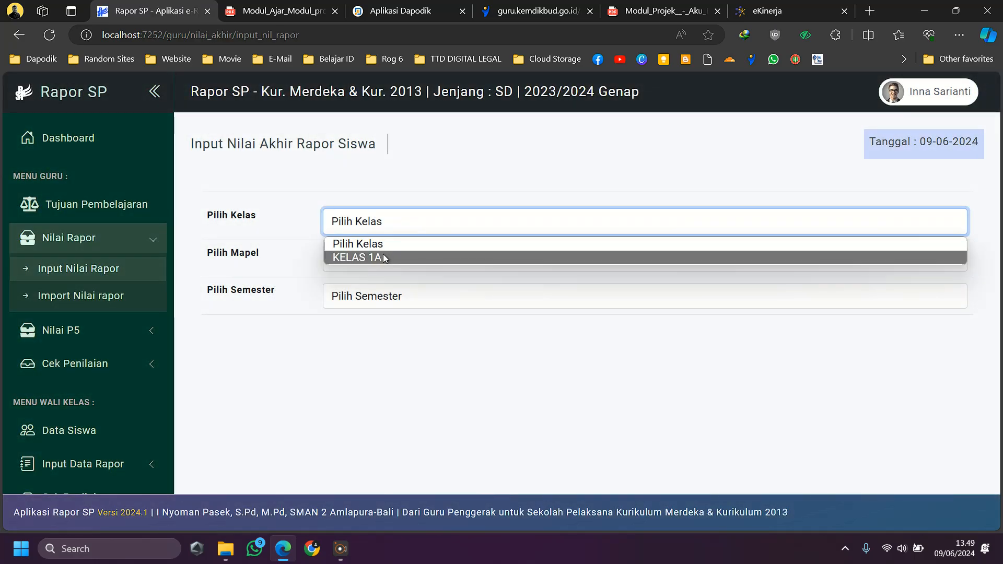
# Open P5 project score entry and select the group KELAS 1A with the project Makananku, Budayaku.
pyautogui.click(148, 241)
pyautogui.click(151, 272)
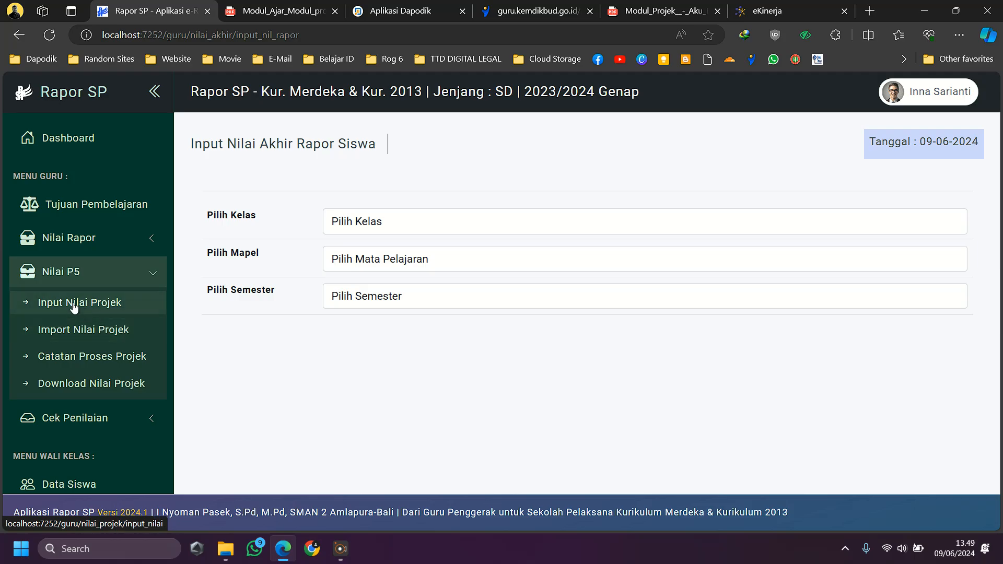
pyautogui.click(109, 308)
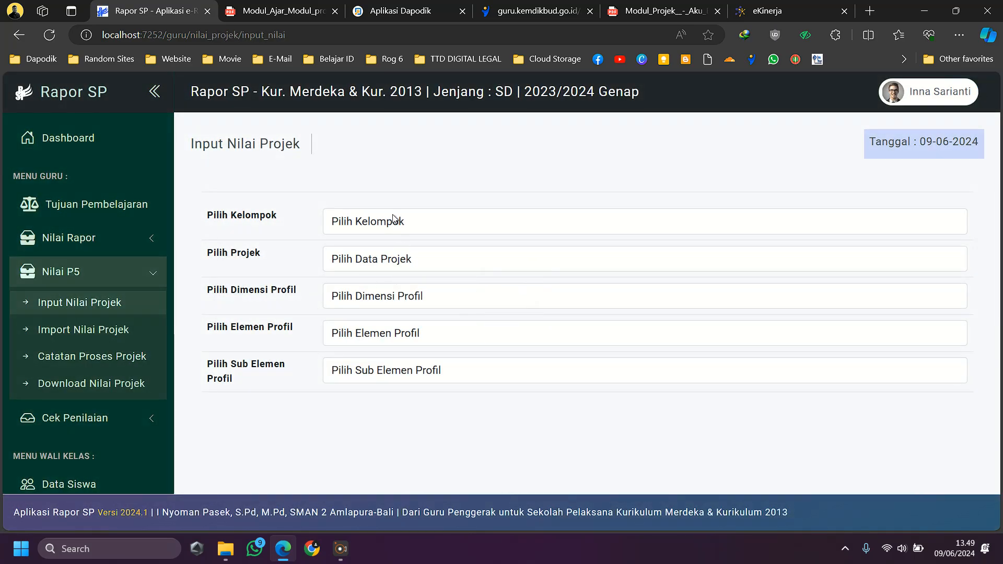
pyautogui.click(394, 218)
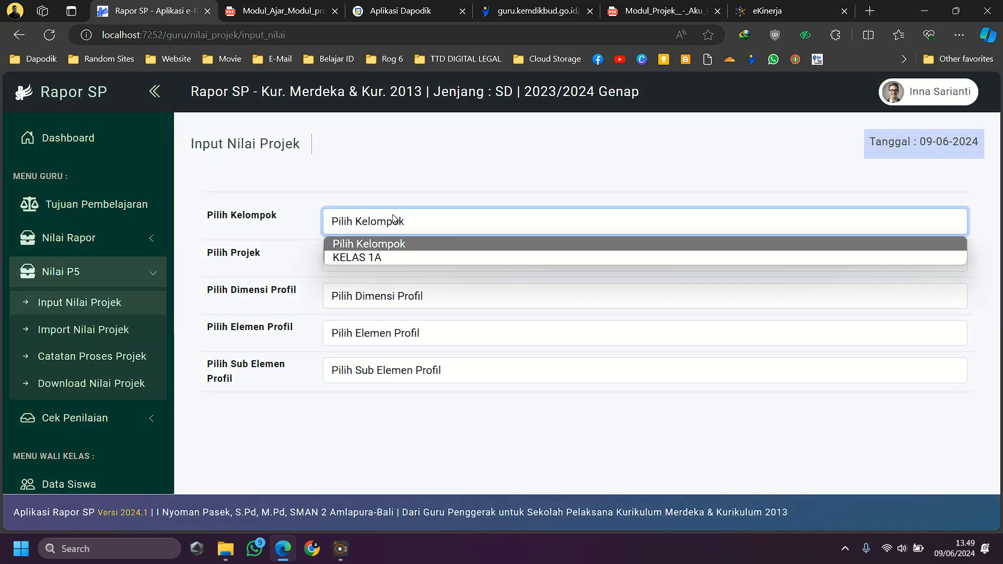
pyautogui.click(386, 257)
pyautogui.click(408, 264)
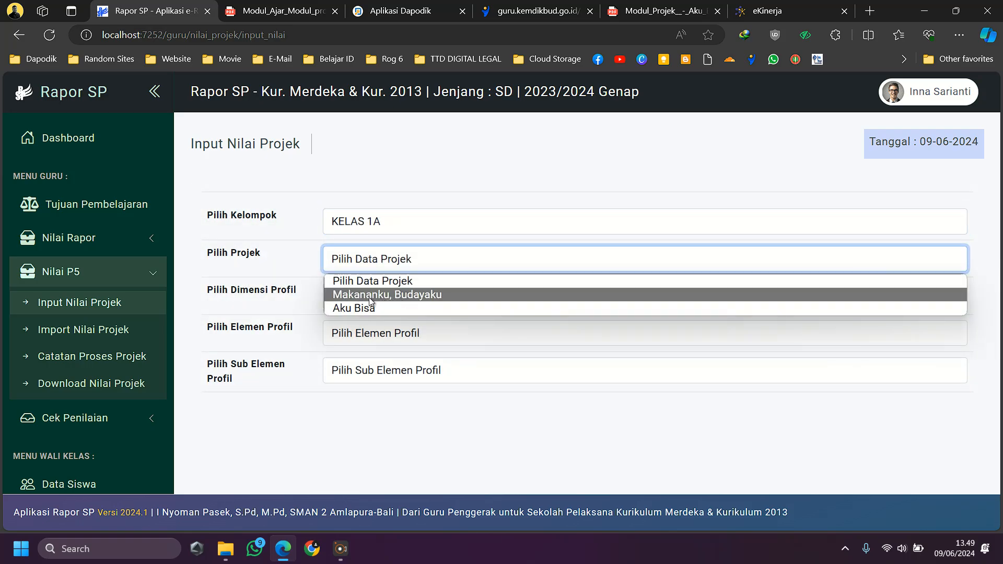
pyautogui.click(370, 300)
# Select the dimension Berkebinekaan global, element Mengenal dan menghargai budaya and sub-element Mendalami budaya dan identitas budaya.
pyautogui.click(394, 301)
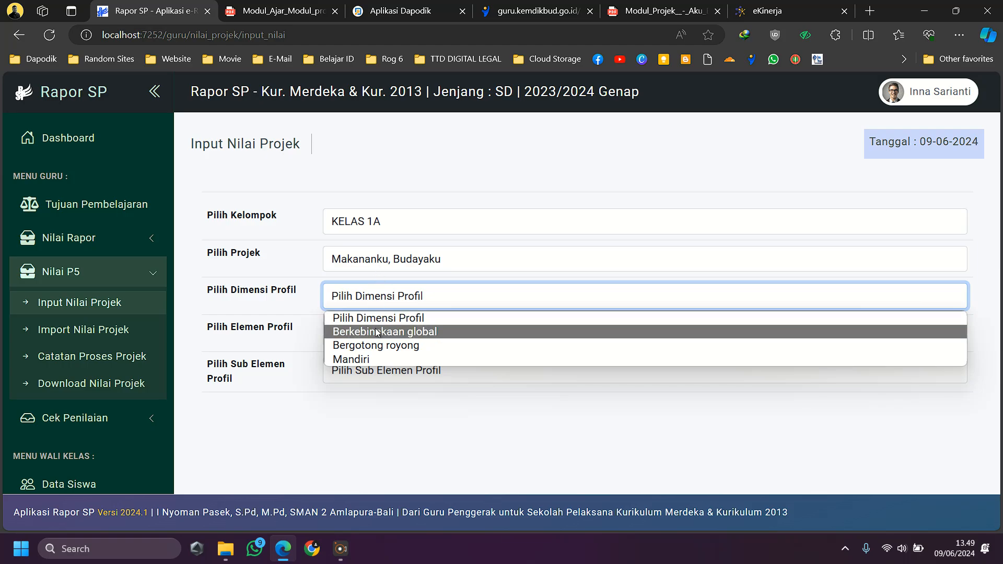
pyautogui.click(358, 335)
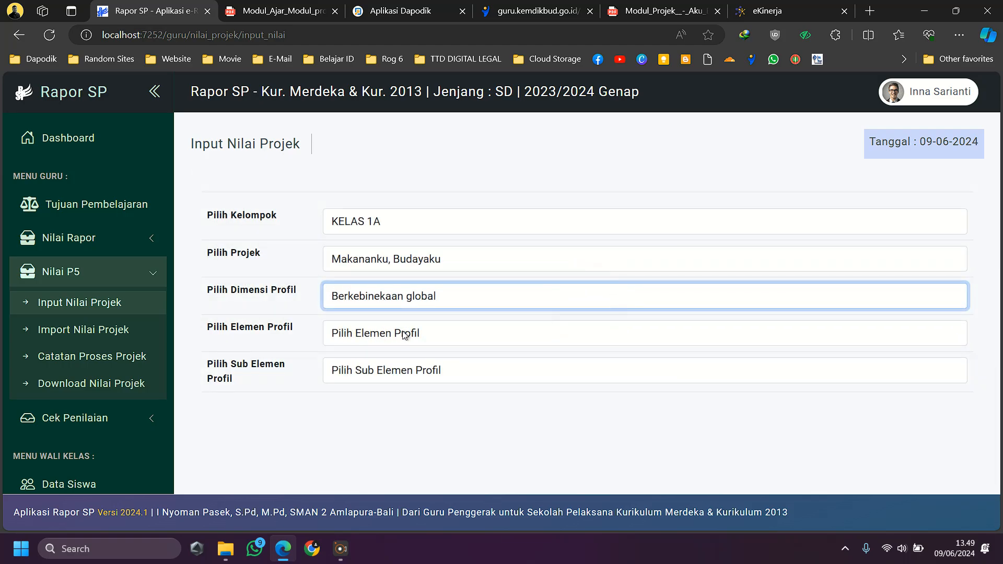
pyautogui.click(358, 333)
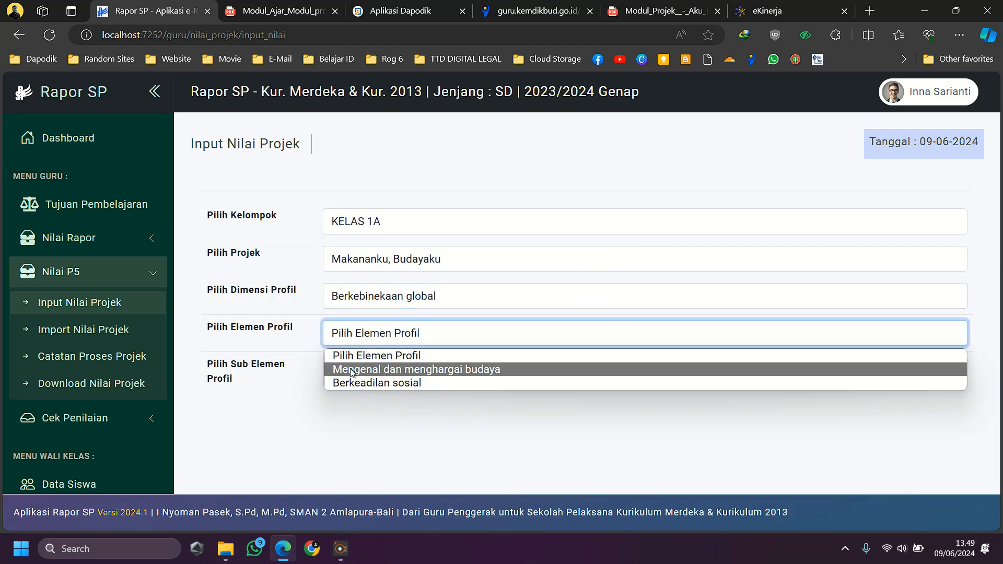
pyautogui.click(444, 370)
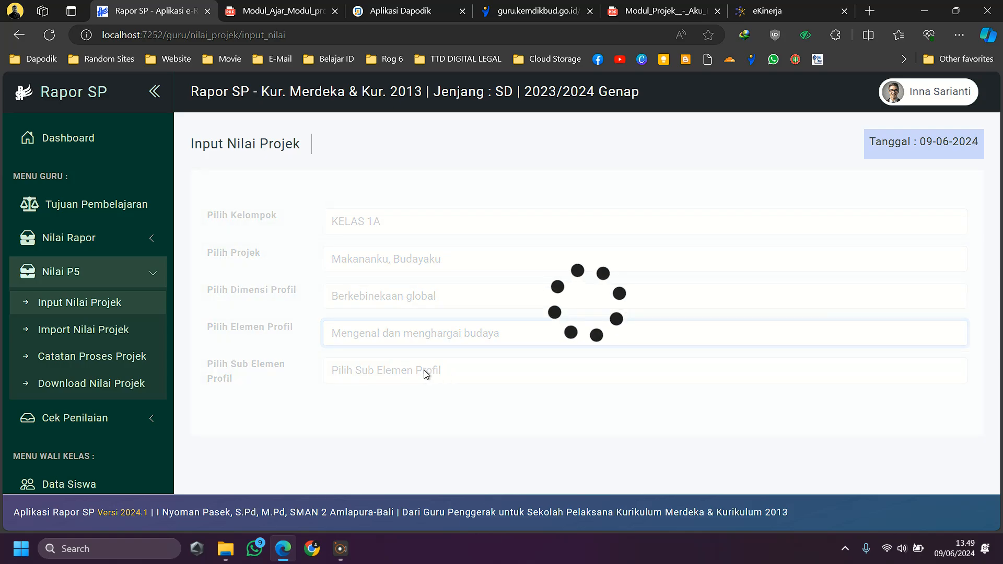
pyautogui.click(389, 369)
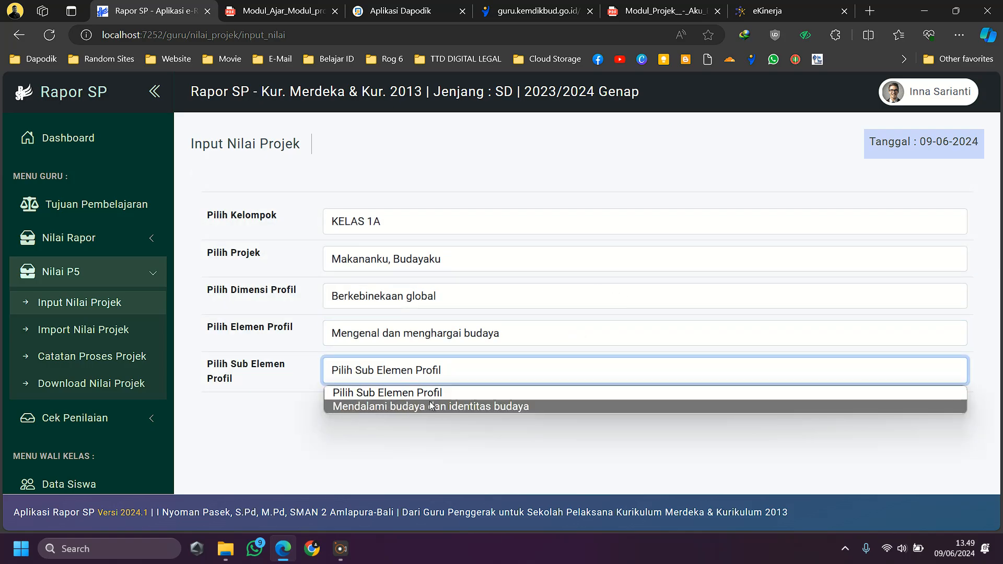
pyautogui.click(500, 406)
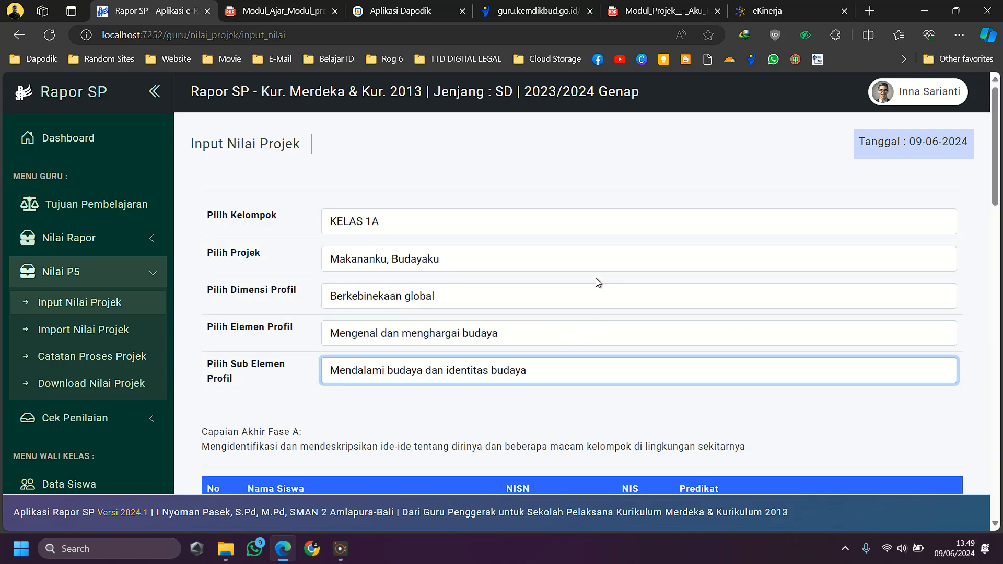
# Apply the predicate Berkembang Sesuai Harapan to all students and check the filled list.
pyautogui.scroll(-4, 598, 282)
pyautogui.scroll(-1, 595, 278)
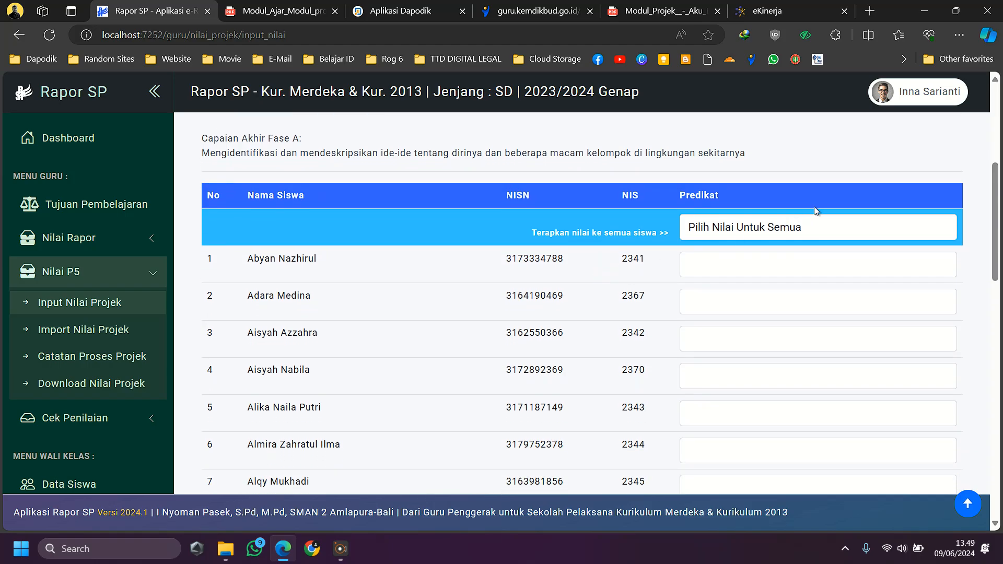
pyautogui.click(716, 271)
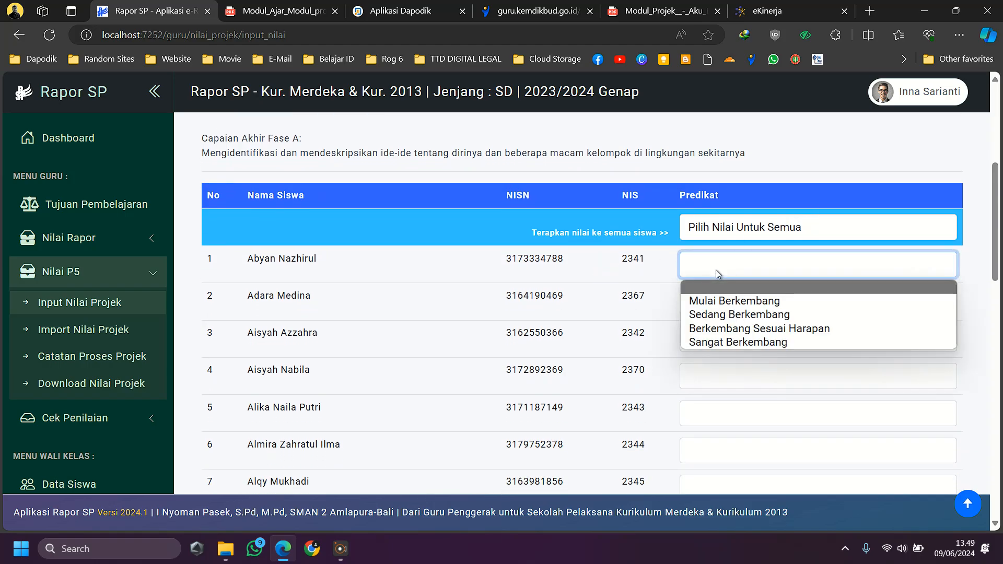
pyautogui.click(715, 270)
pyautogui.click(735, 237)
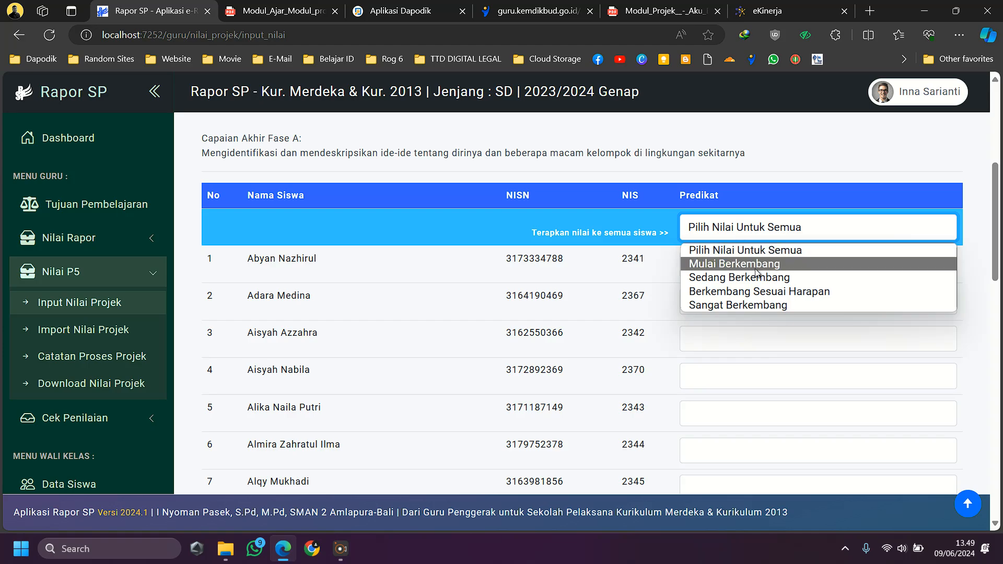
pyautogui.click(758, 292)
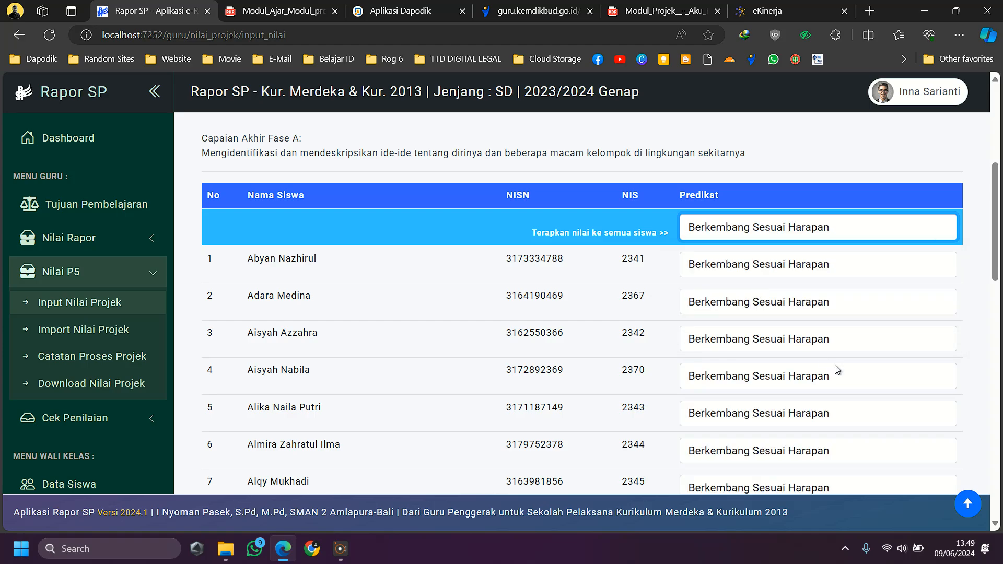
pyautogui.scroll(-15, 838, 369)
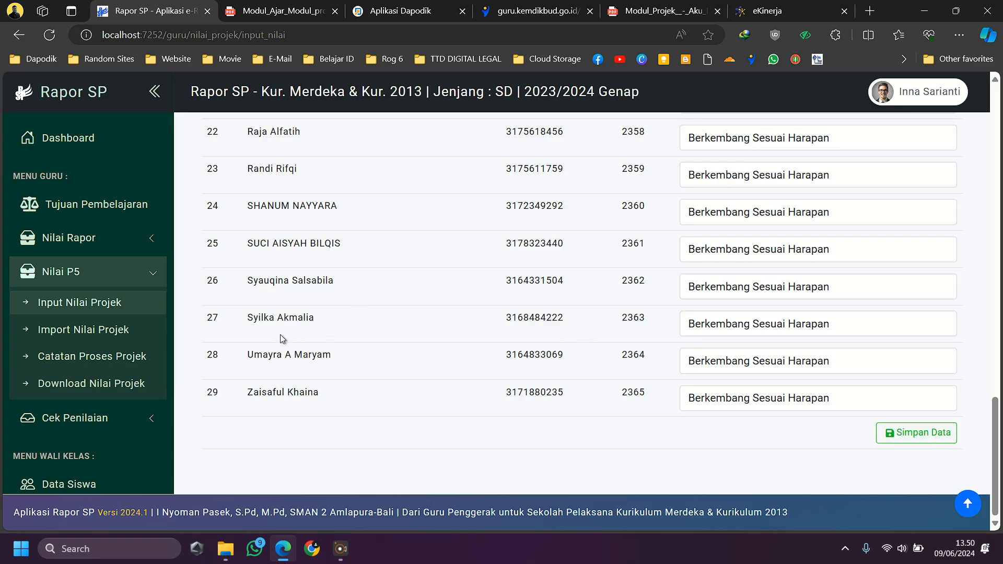
pyautogui.scroll(20, 367, 193)
pyautogui.scroll(4, 415, 302)
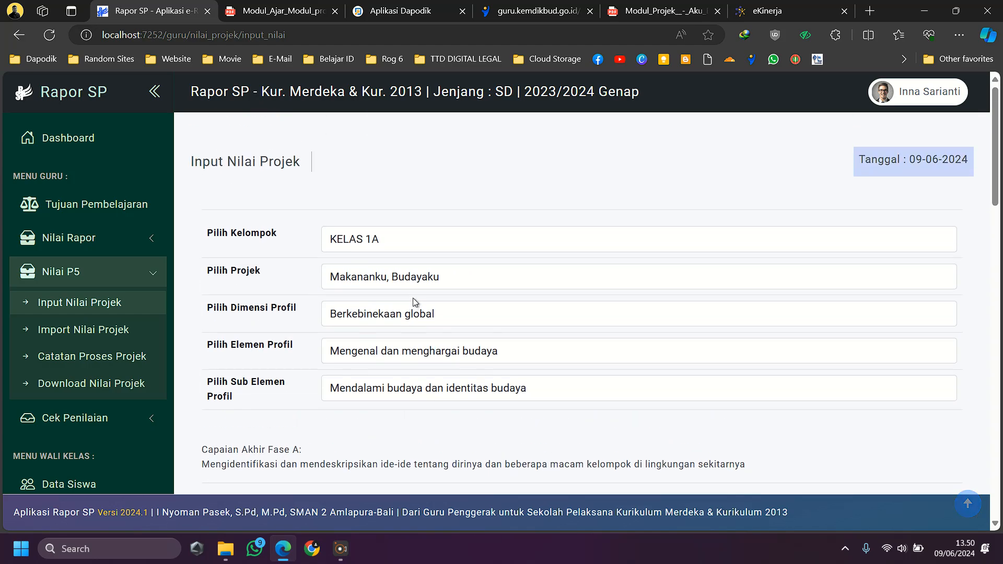
# Open the project score import page and select the group KELAS 1A with the project Makananku, Budayaku.
pyautogui.click(94, 335)
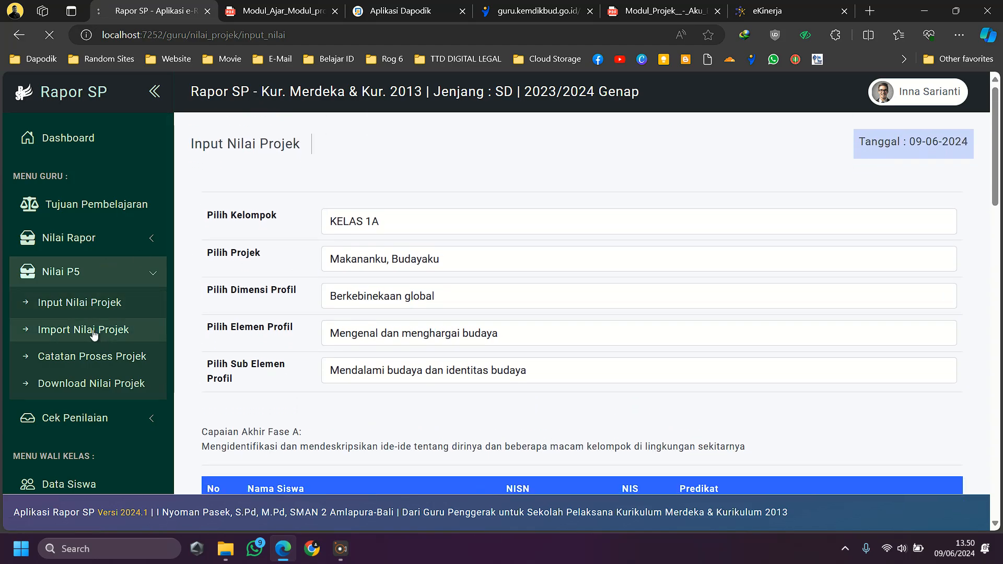
pyautogui.click(448, 221)
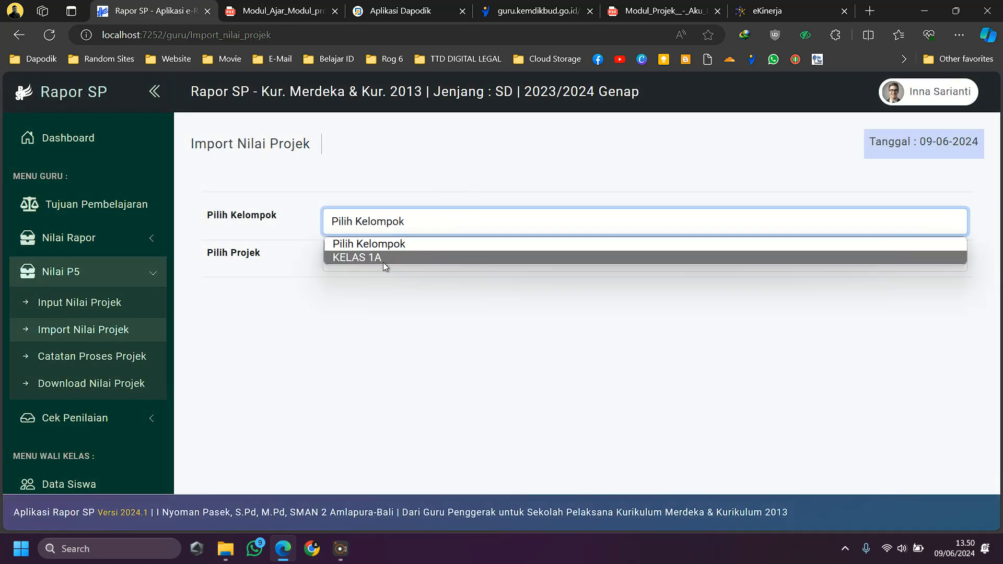
pyautogui.click(382, 262)
pyautogui.click(403, 267)
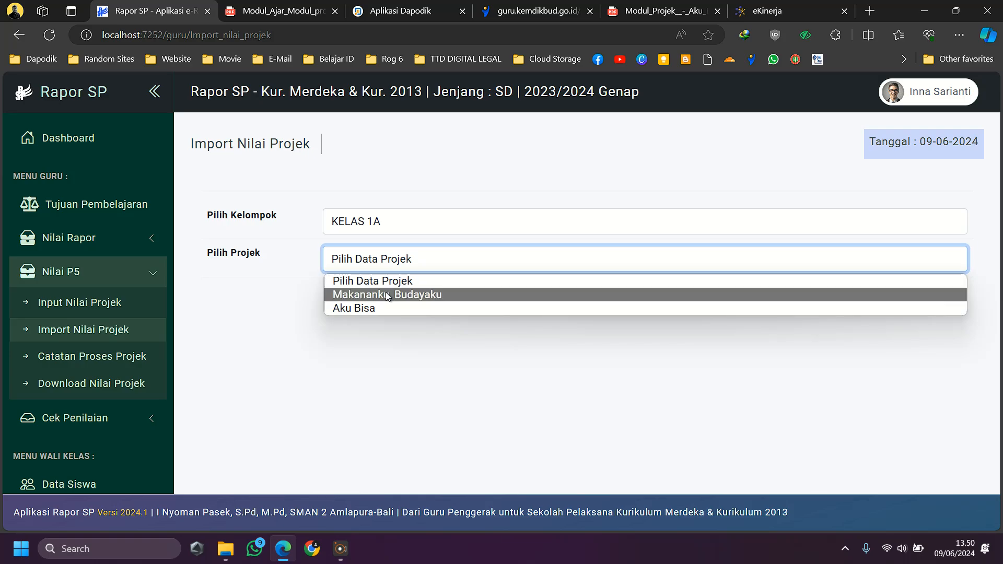
pyautogui.click(438, 294)
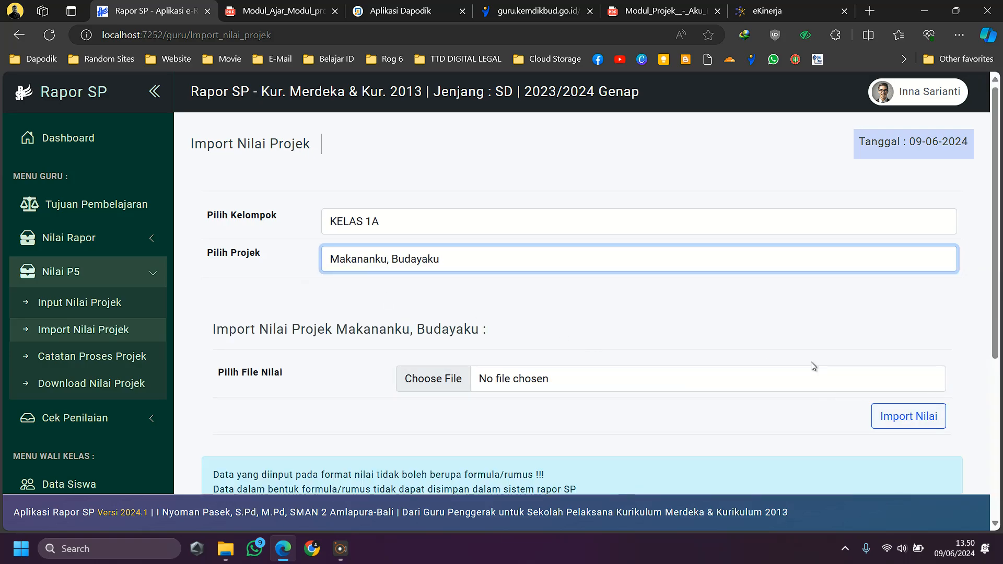
# Download the score format for the dimension Berkebinekaan global and open the file in Excel.
pyautogui.scroll(-4, 813, 366)
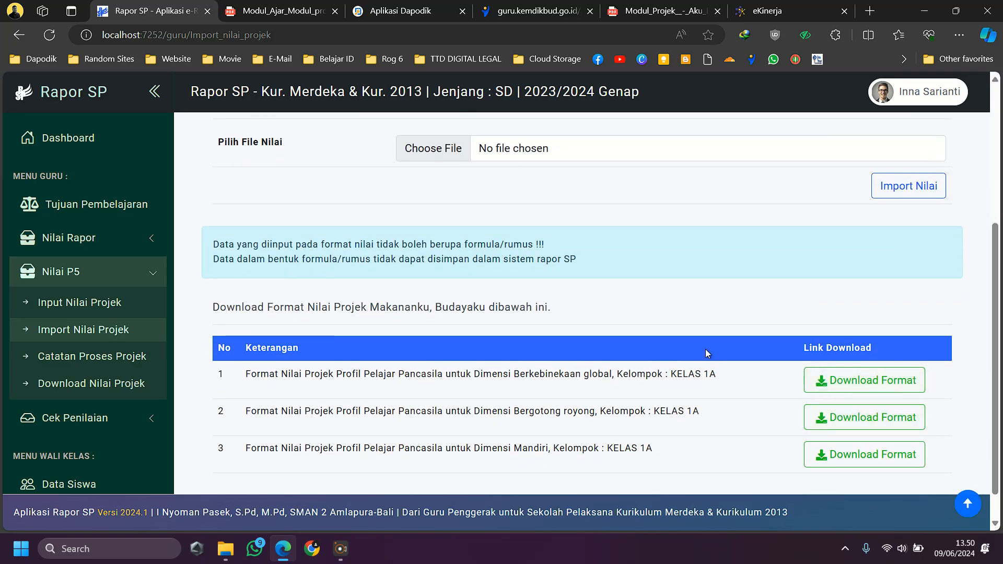
pyautogui.scroll(-1, 707, 350)
pyautogui.click(862, 346)
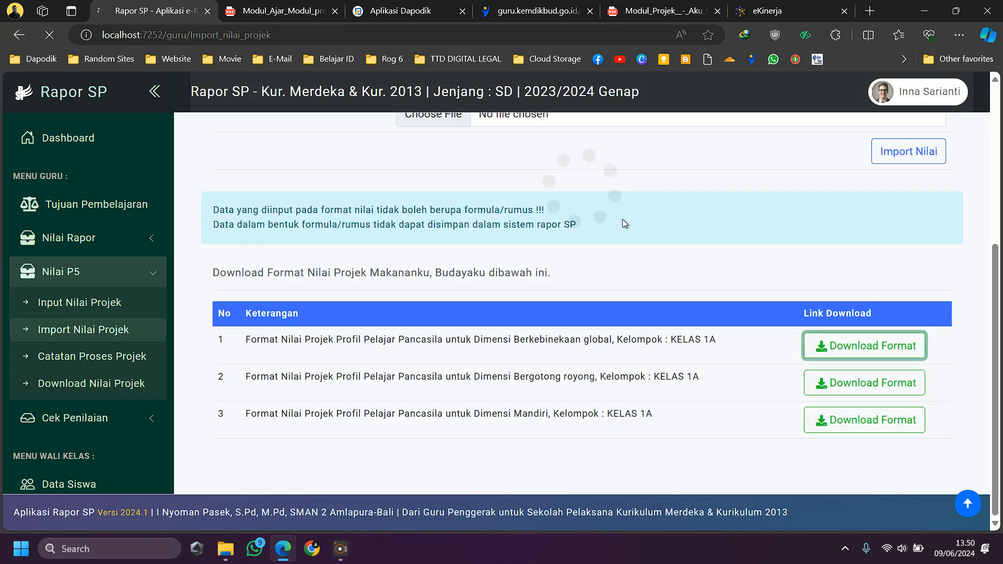
pyautogui.click(747, 102)
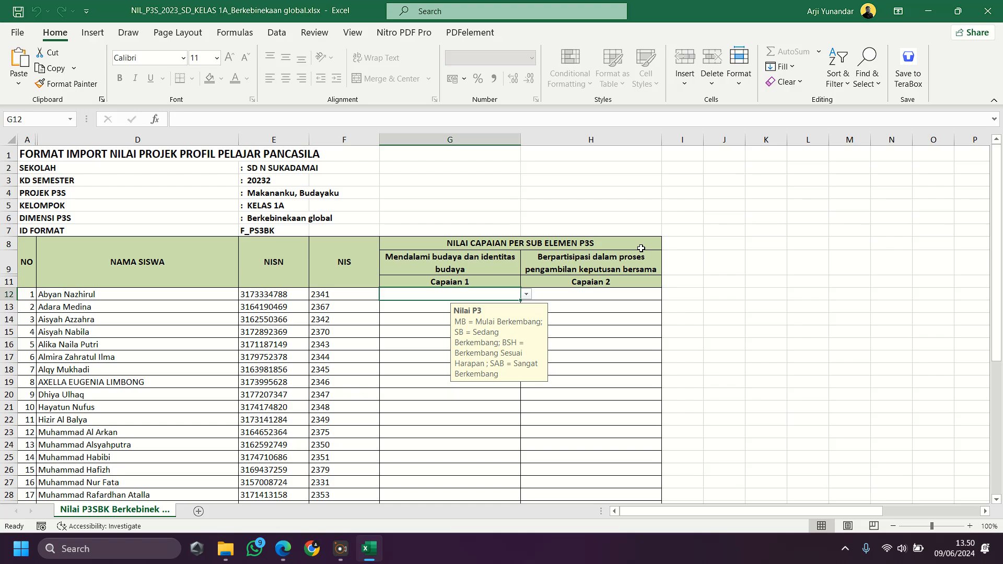
# View the score options for the first student's Capaian 1, close the workbook without saving and return to the import page.
pyautogui.click(526, 295)
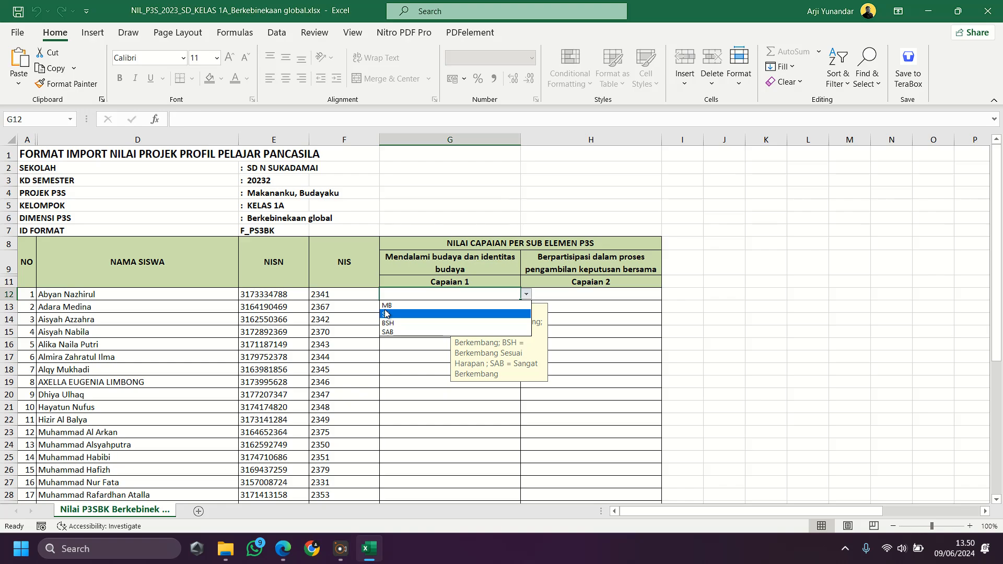
pyautogui.press('Escape')
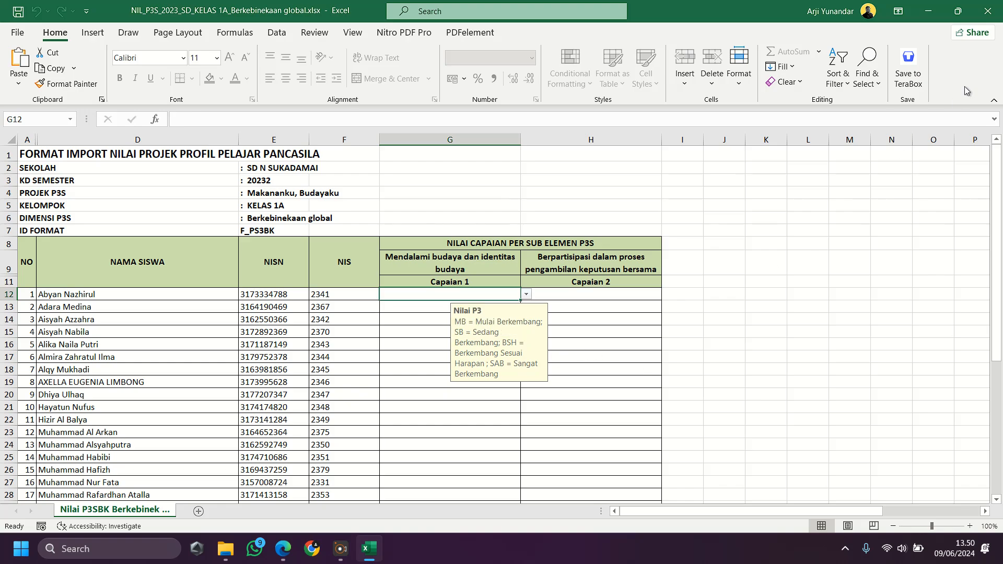
pyautogui.click(1000, 14)
pyautogui.click(497, 290)
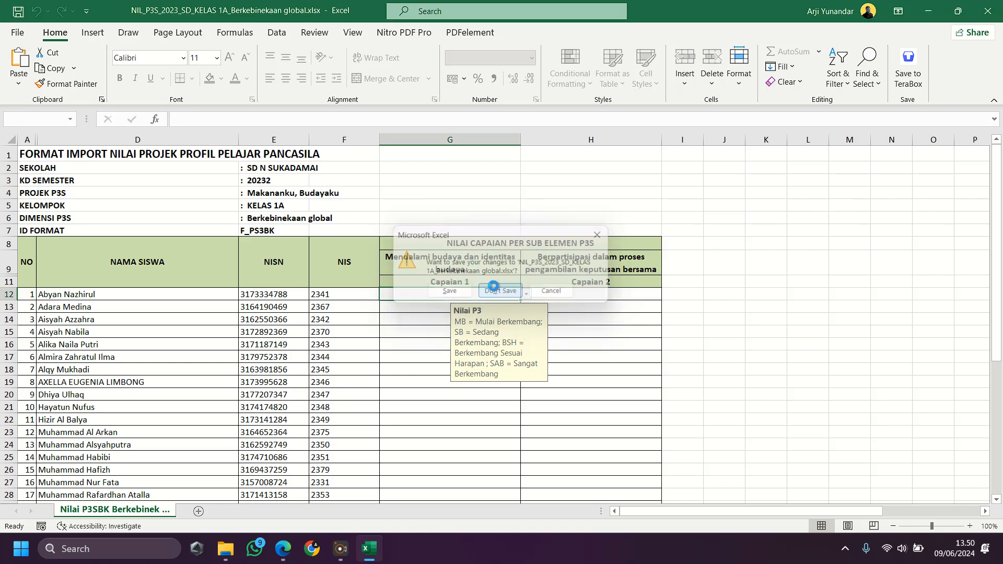
pyautogui.click(543, 256)
pyautogui.scroll(2, 858, 192)
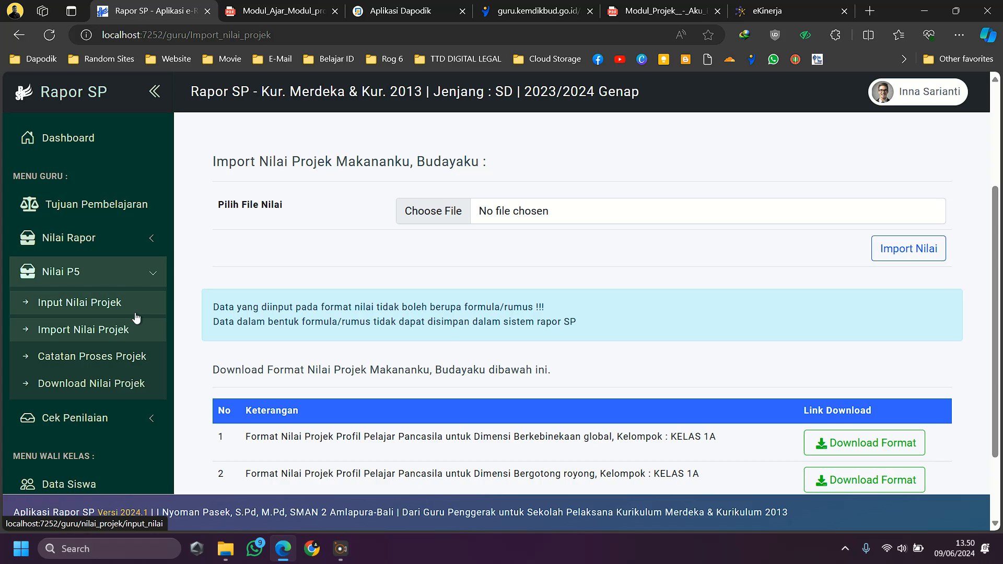
# Open the project process notes page and select the group KELAS 1A with the project Makananku, Budayaku.
pyautogui.click(122, 362)
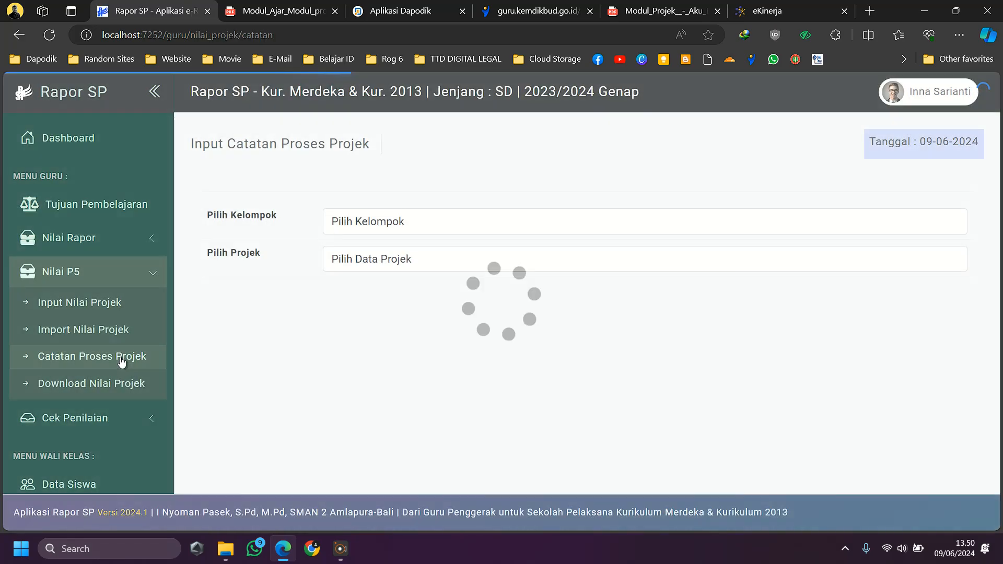
pyautogui.click(415, 219)
pyautogui.click(366, 257)
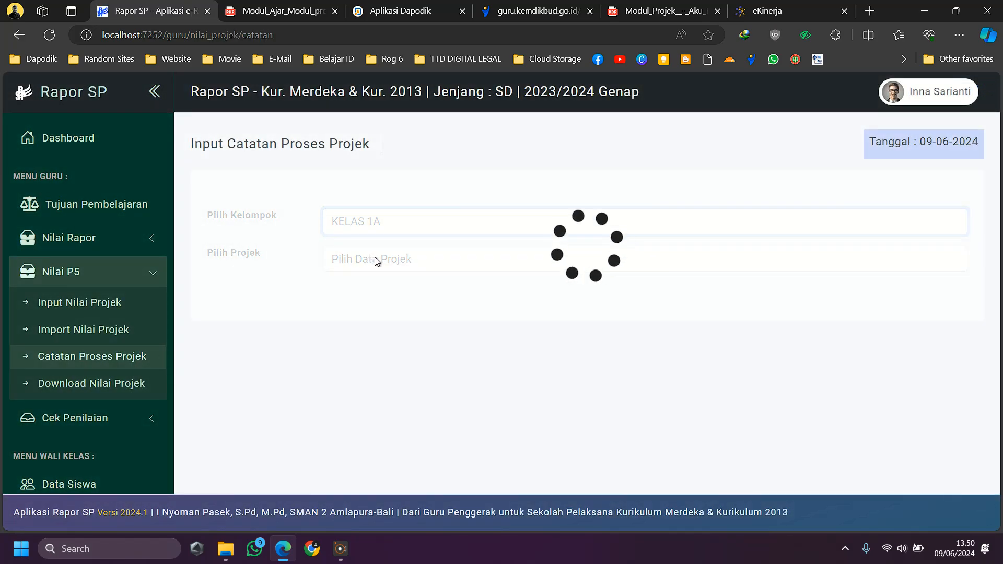
pyautogui.click(377, 260)
pyautogui.click(377, 294)
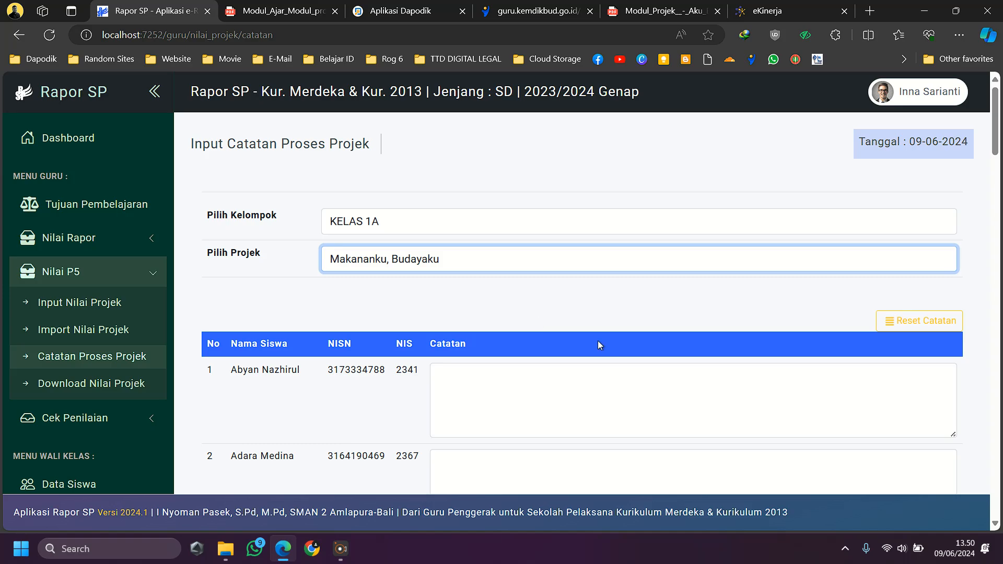
# Reset the process notes of the project's students and look through the note fields.
pyautogui.scroll(-2, 636, 360)
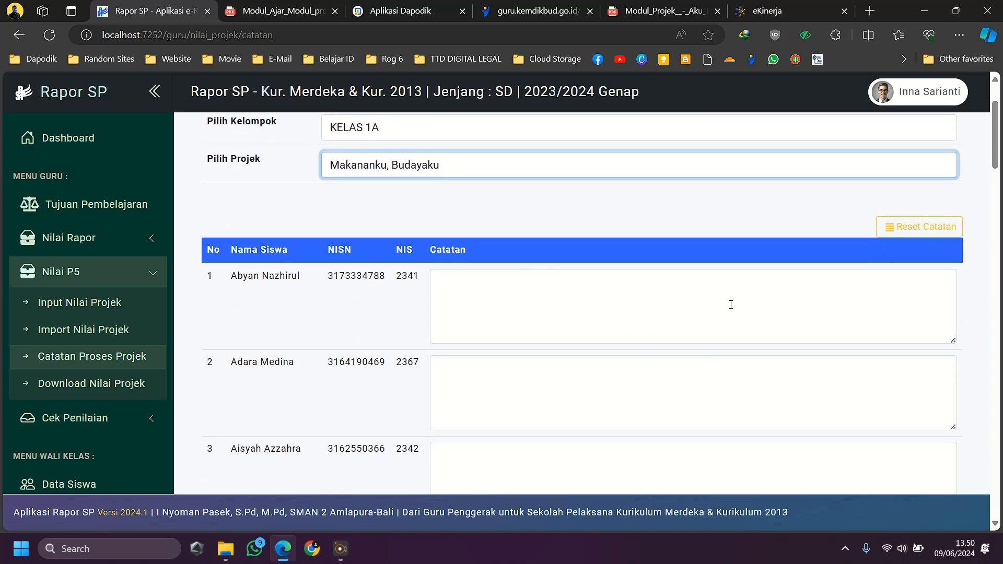
pyautogui.click(919, 227)
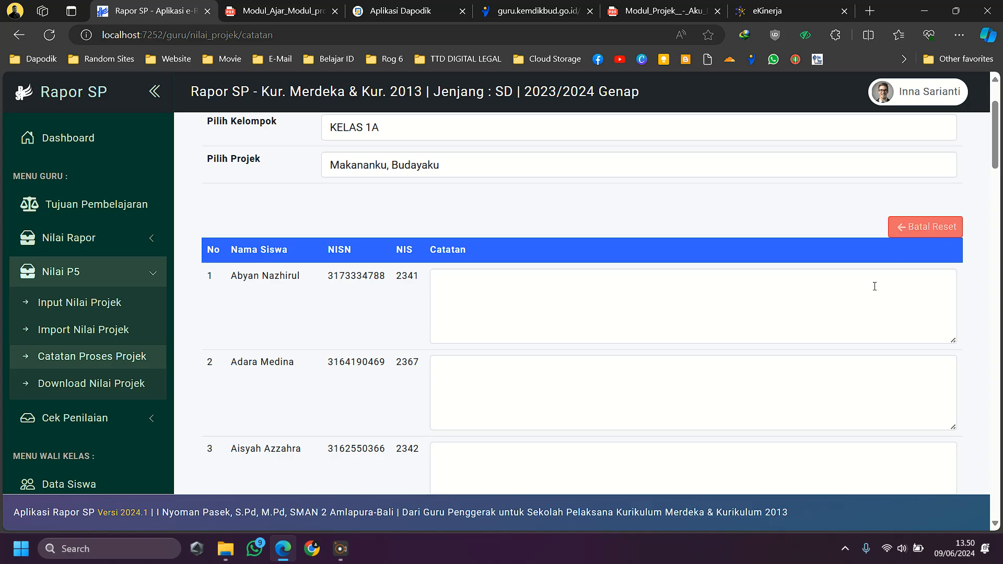
pyautogui.scroll(-12, 815, 343)
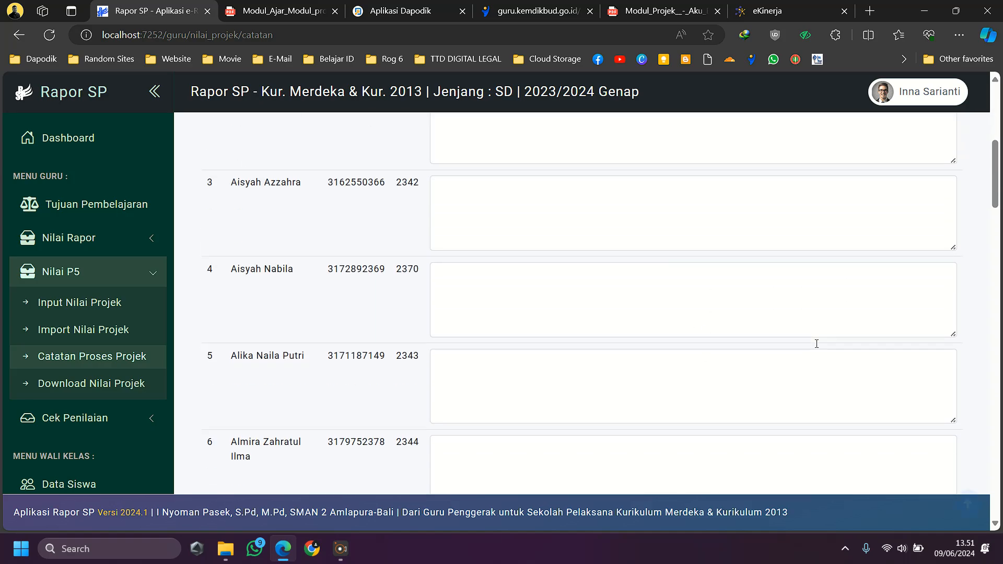
pyautogui.scroll(-20, 815, 343)
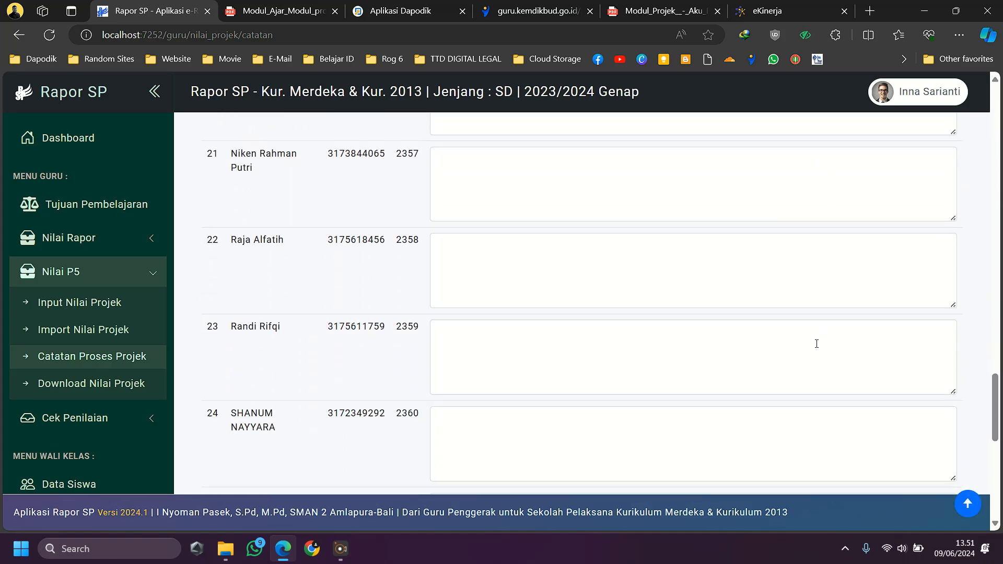
# Download the project scores of group KELAS 1A for the project Makananku, Budayaku and open the file in Excel.
pyautogui.click(107, 384)
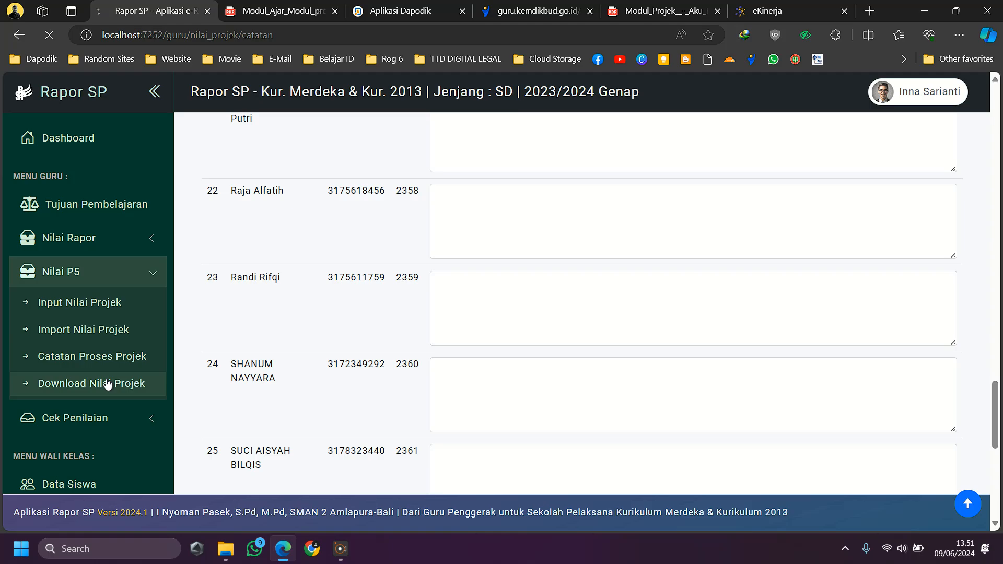
pyautogui.click(421, 217)
pyautogui.click(378, 259)
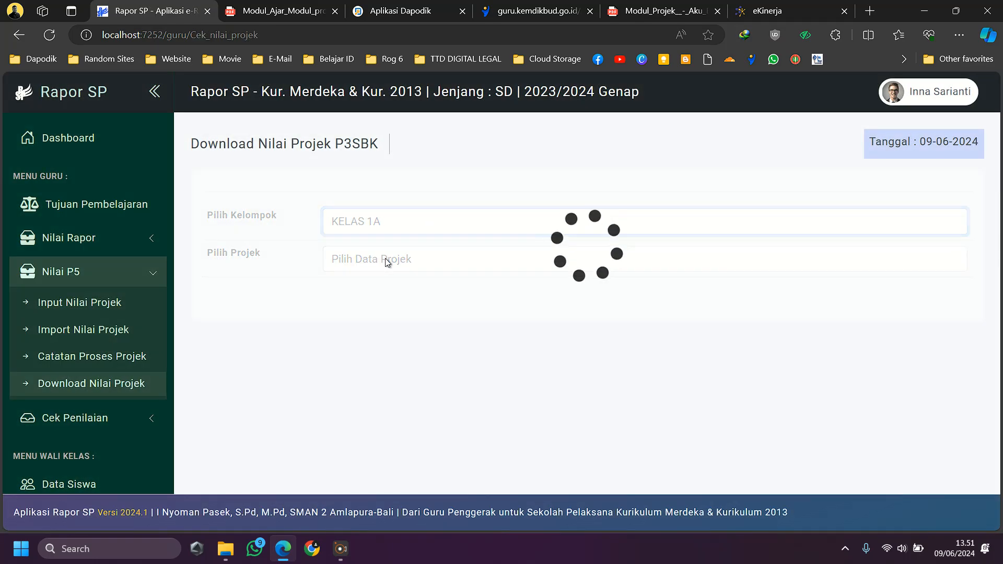
pyautogui.click(386, 260)
pyautogui.click(375, 294)
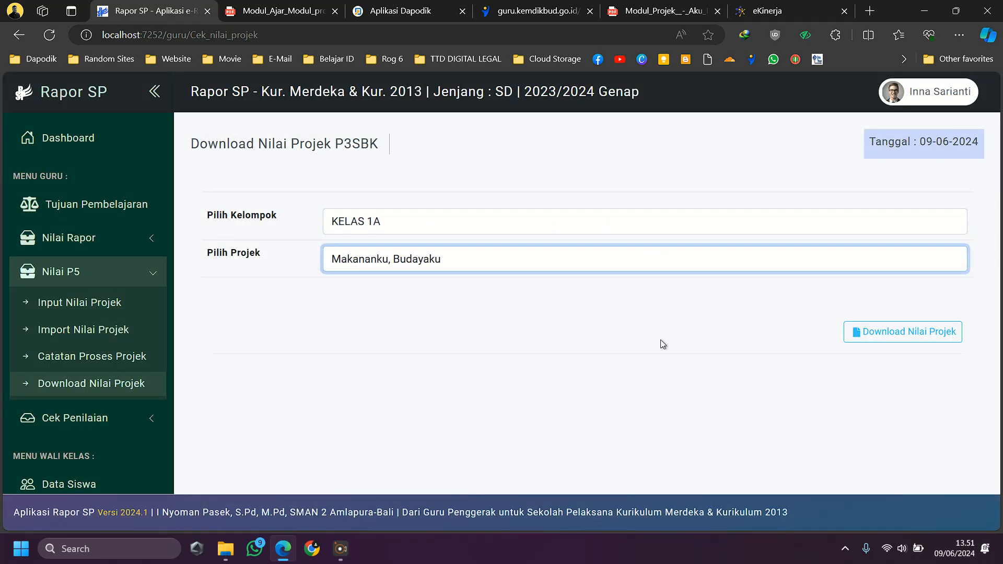
pyautogui.click(922, 331)
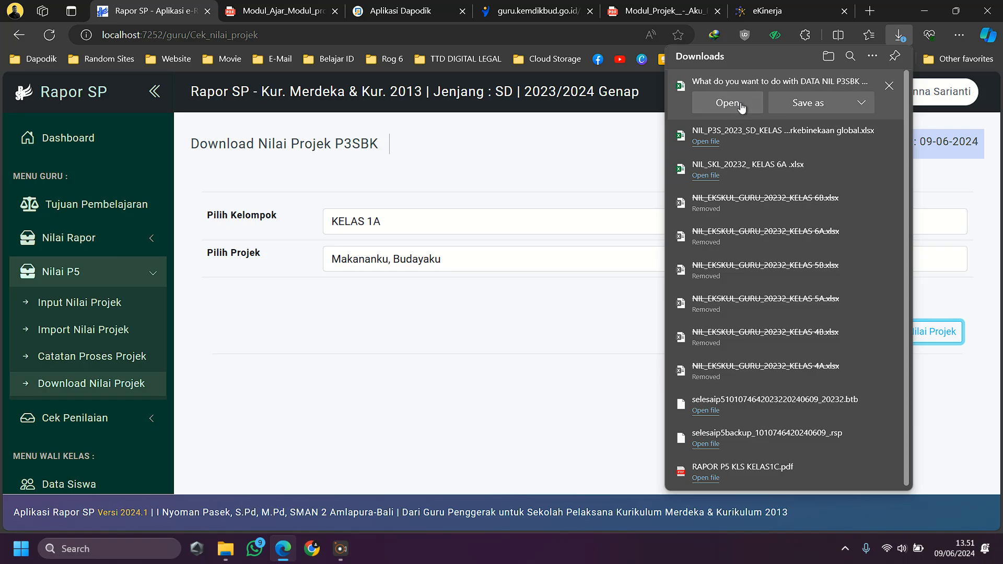
pyautogui.click(728, 104)
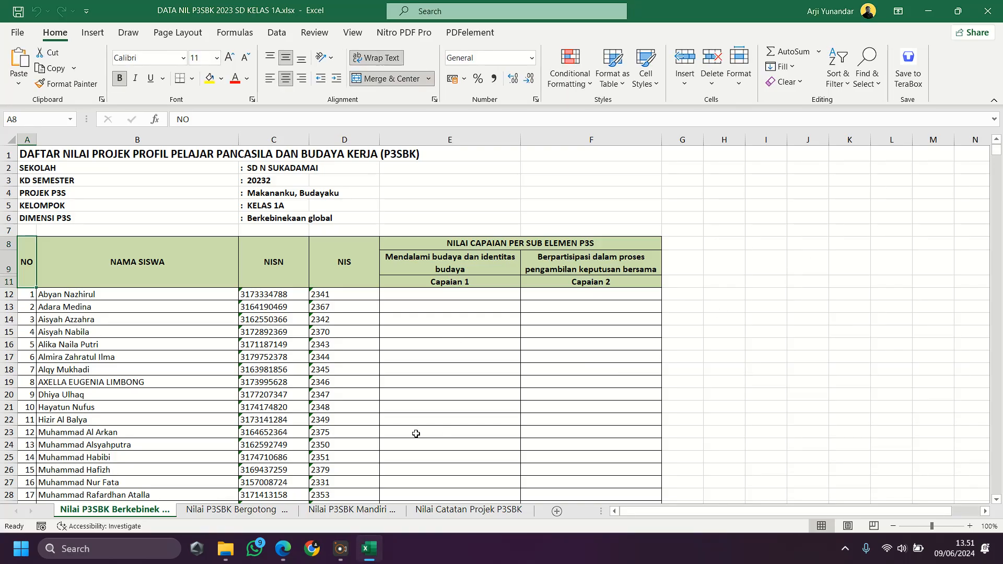
# Look through the Bergotong, Mandiri and Nilai Catatan Projek P3SBK sheets, close the workbook and collapse the Nilai P5 group in Rapor SP.
pyautogui.click(250, 511)
pyautogui.click(351, 514)
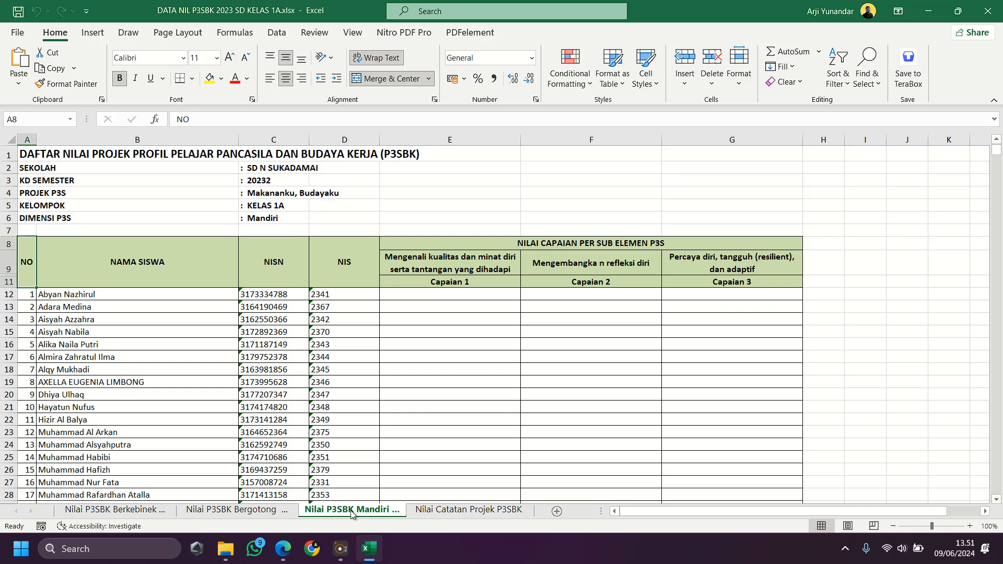
pyautogui.click(433, 514)
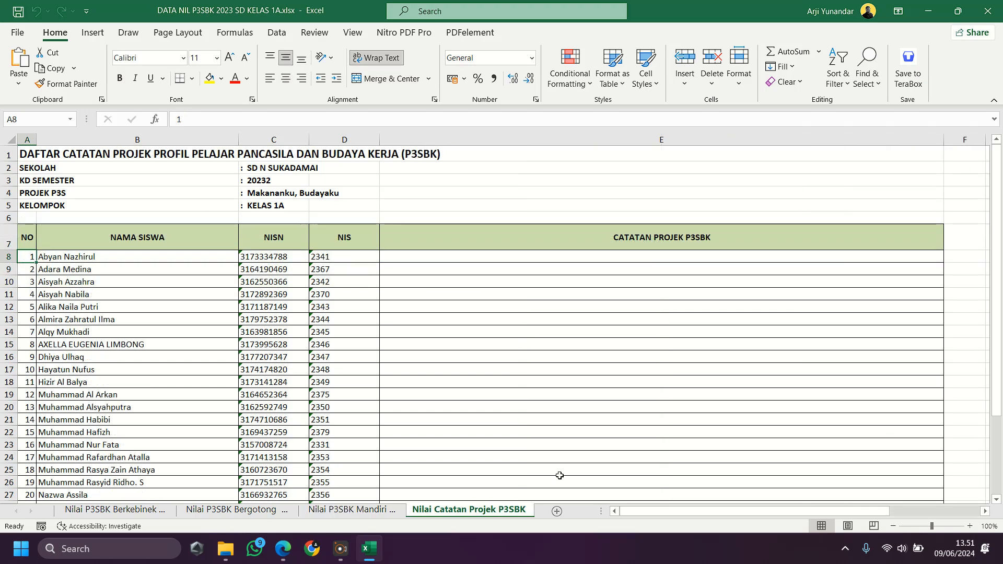
pyautogui.click(989, 8)
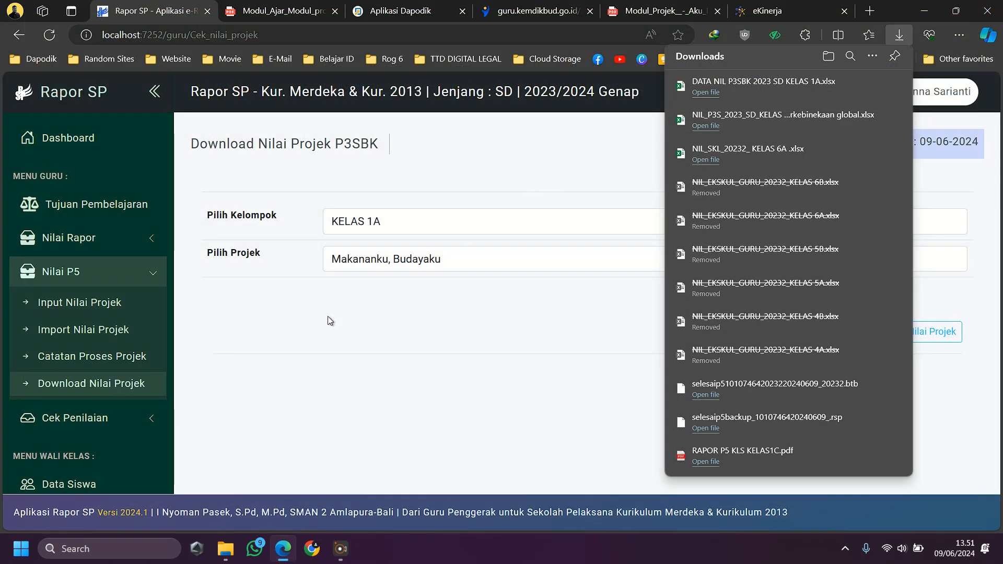
pyautogui.click(148, 278)
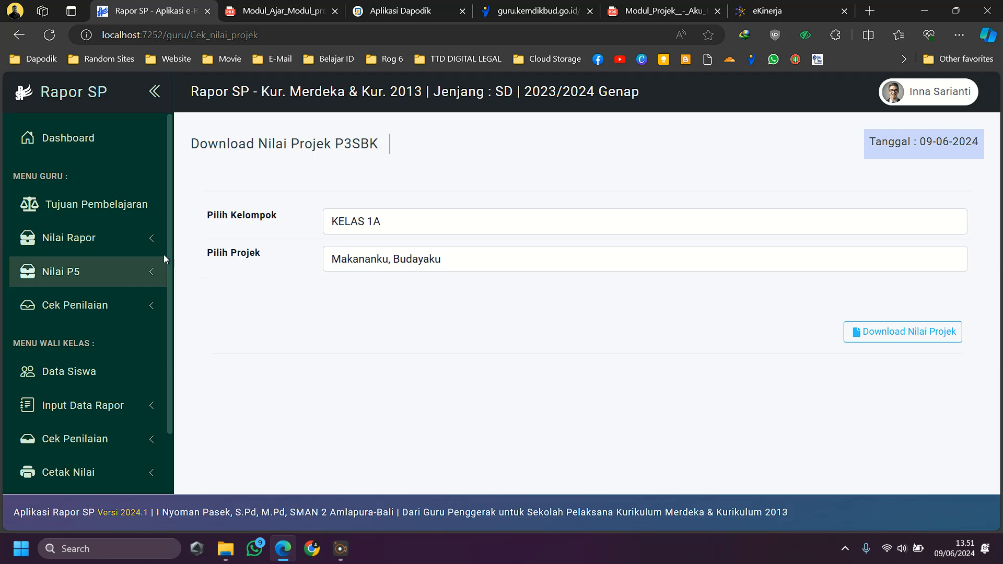